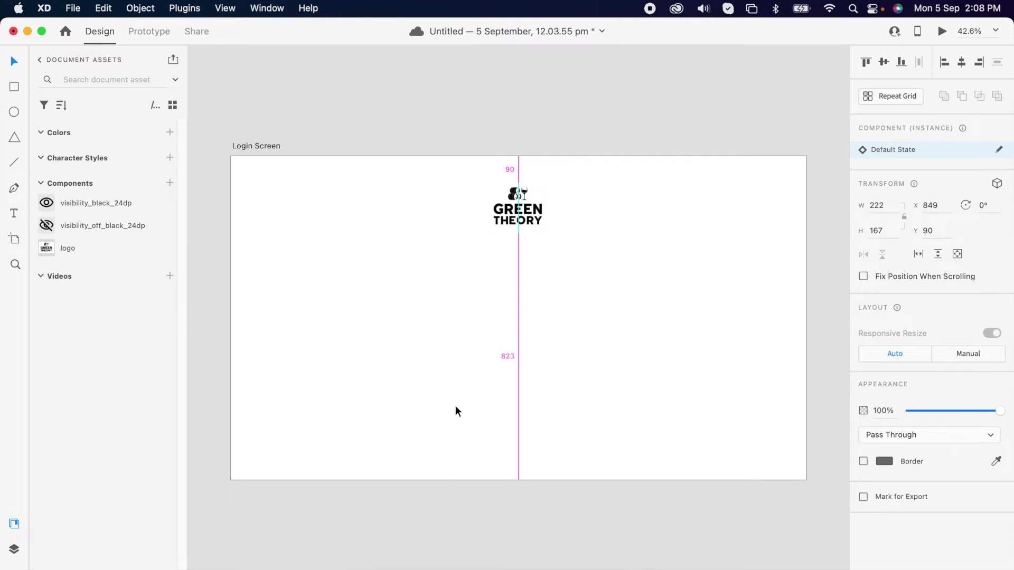
Type a 'Sign in' heading below the logo at 40-point size
{"action": "left_click", "coordinate": [477, 351]}
{"action": "key", "text": "t"}
{"action": "left_click", "coordinate": [493, 256]}
{"action": "type", "text": "sign"}
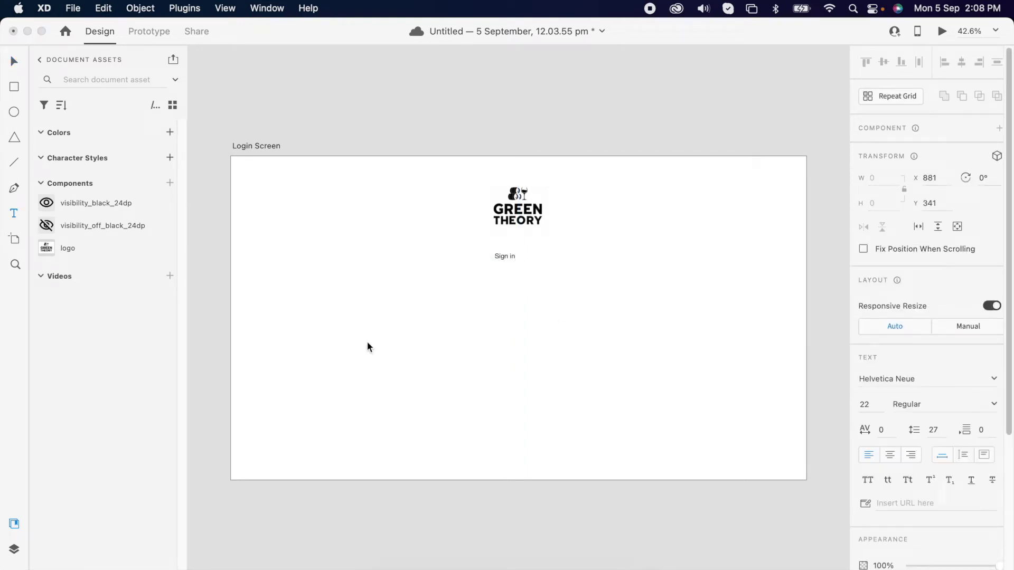
{"action": "key", "text": "Escape"}
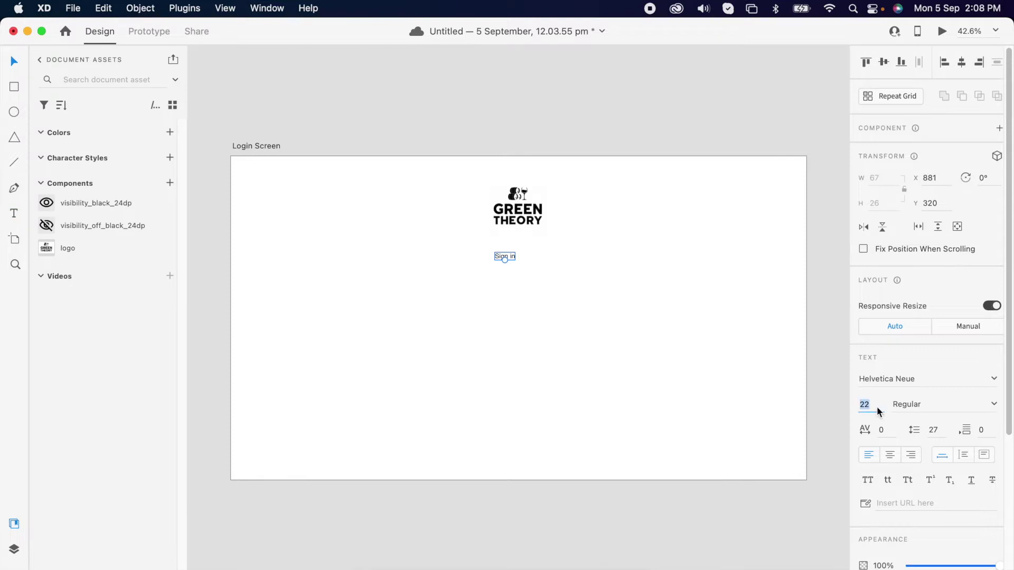
{"action": "type", "text": "40"}
{"action": "key", "text": "Return"}
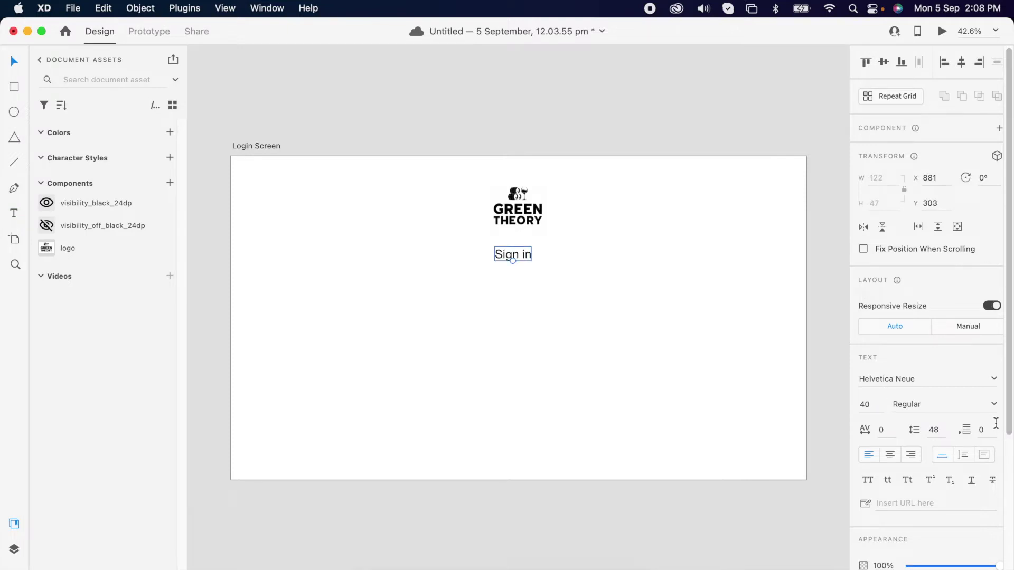
Make Sign in Medium weight, centre it horizontally and nudge it up under the logo
{"action": "left_click", "coordinate": [993, 405]}
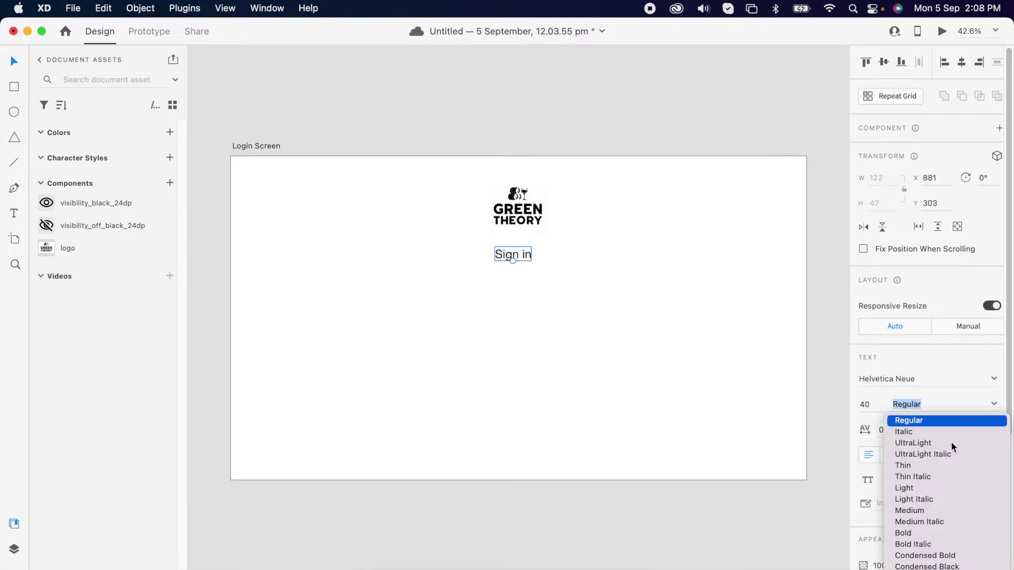
{"action": "left_click", "coordinate": [916, 503]}
{"action": "left_click", "coordinate": [993, 406]}
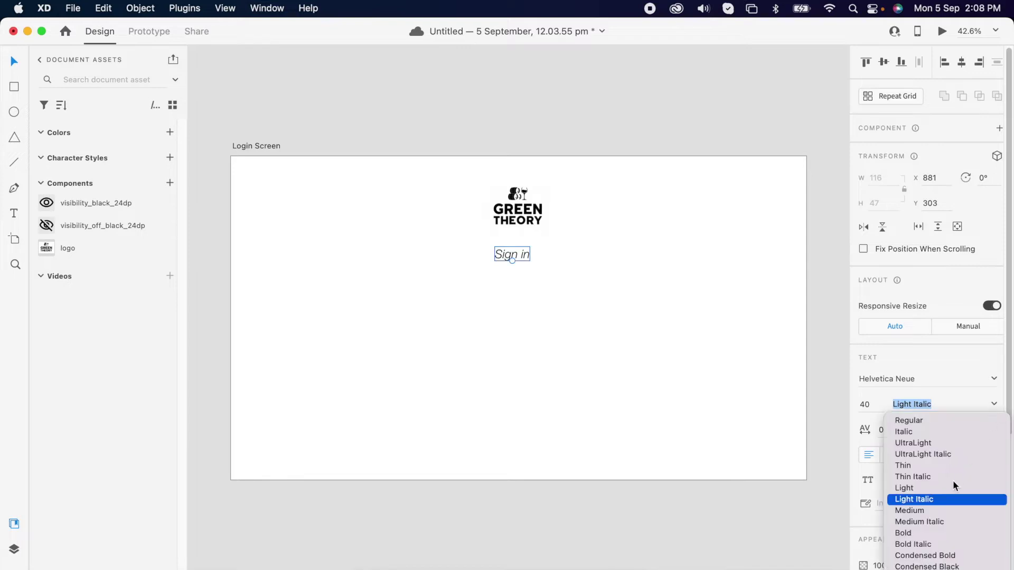
{"action": "left_click", "coordinate": [922, 511]}
{"action": "left_click", "coordinate": [962, 62]}
{"action": "scroll", "coordinate": [998, 344], "scroll_direction": "down", "scroll_amount": 2}
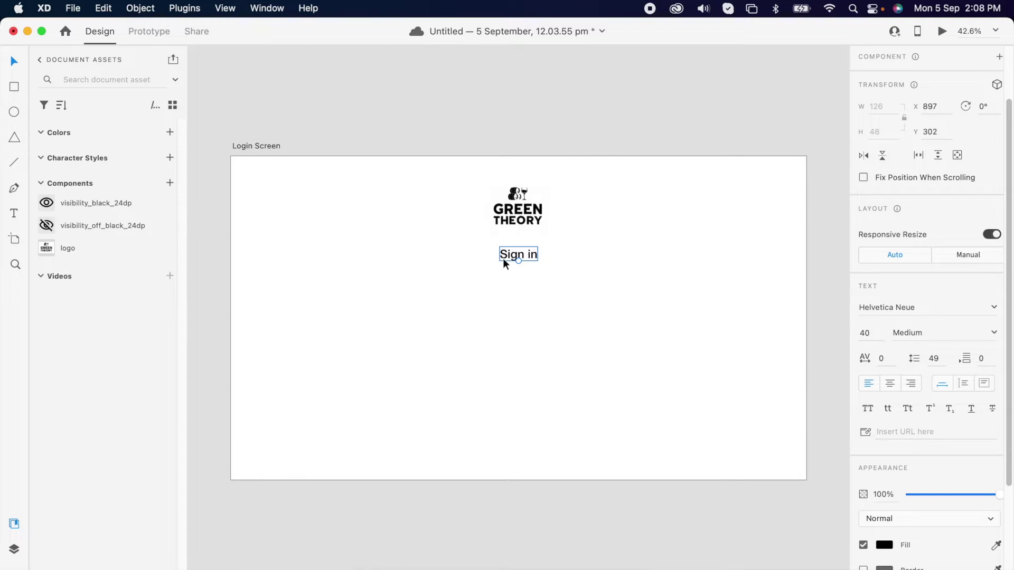
{"action": "key", "text": "shift+Up"}
{"action": "key", "text": "shift+Up"}
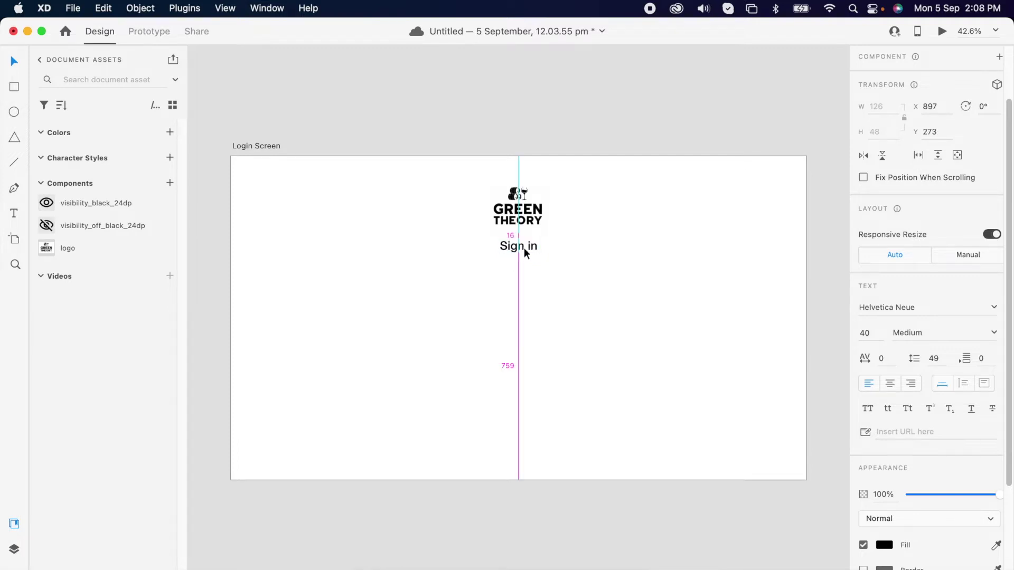
{"action": "left_click", "coordinate": [520, 261]}
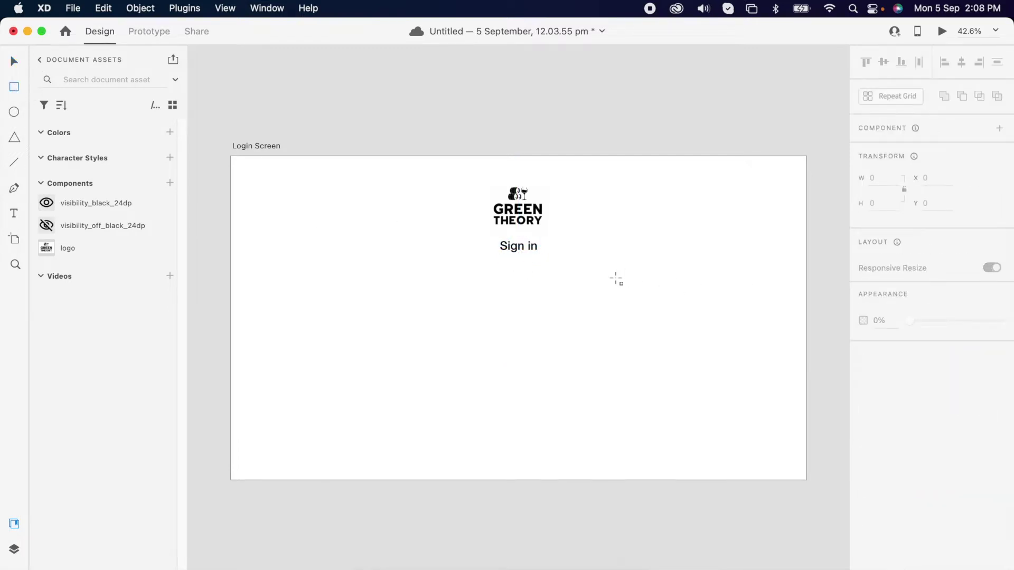
Draw a centred 450×85 box with a 10 corner radius below Sign in
{"action": "left_click_drag", "start_coordinate": [456, 268], "coordinate": [582, 296]}
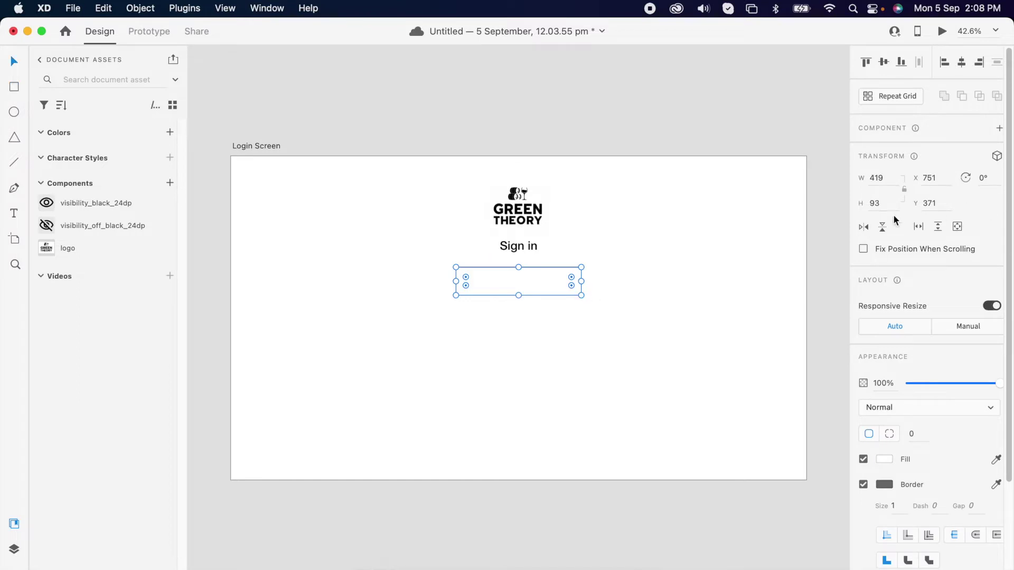
{"action": "type", "text": "85"}
{"action": "key", "text": "Return"}
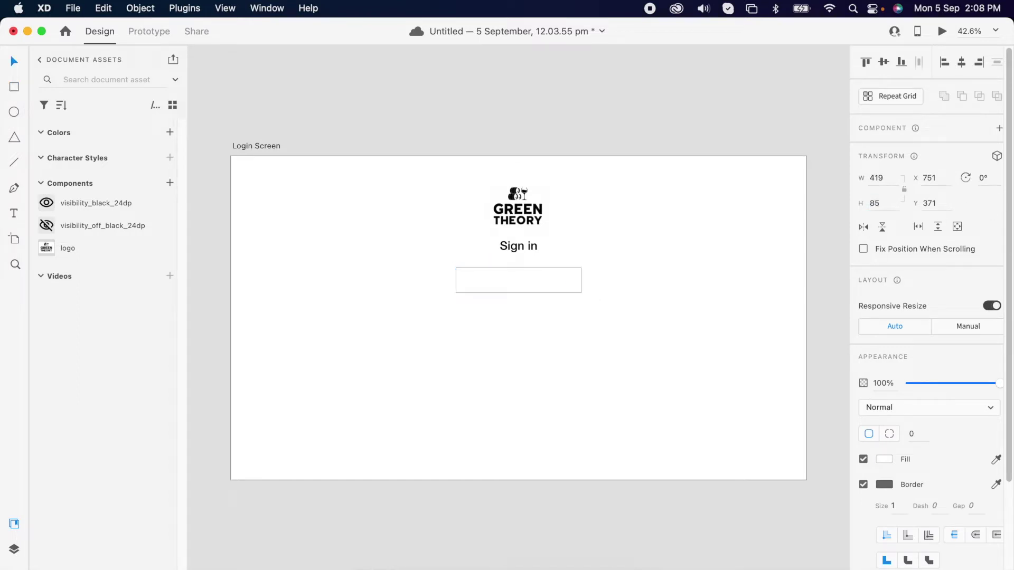
{"action": "left_click", "coordinate": [886, 182]}
{"action": "type", "text": "450"}
{"action": "key", "text": "Return"}
{"action": "left_click", "coordinate": [919, 433]}
{"action": "type", "text": "10"}
{"action": "key", "text": "Return"}
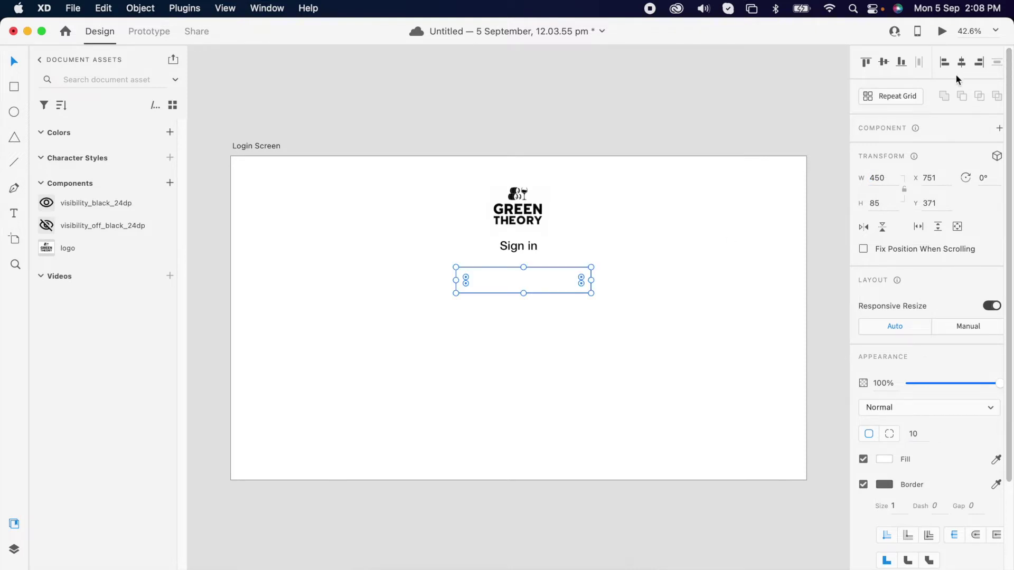
{"action": "left_click", "coordinate": [963, 62]}
Give the input box a light grey #BABABA border
{"action": "left_click", "coordinate": [884, 484]}
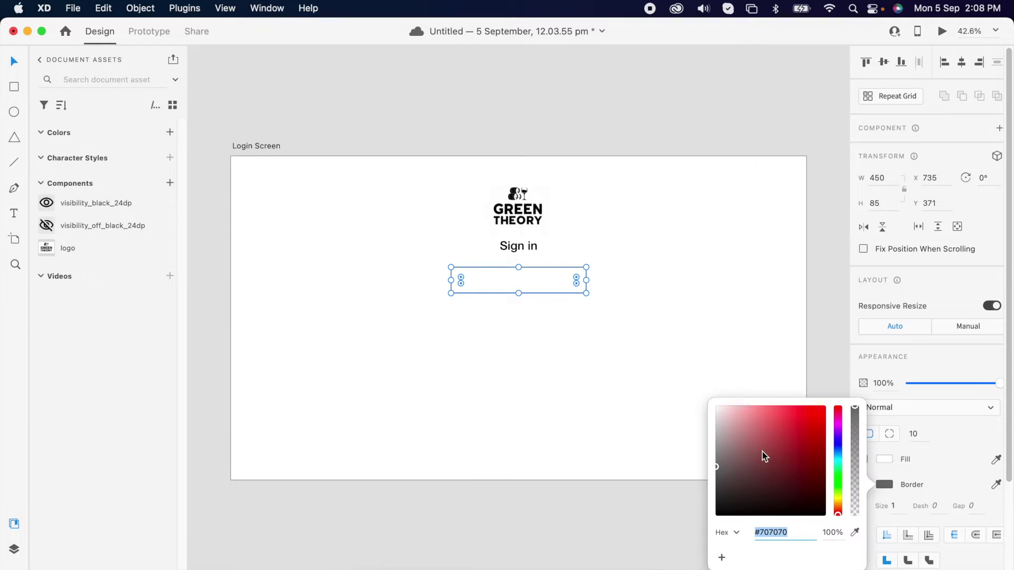
{"action": "type", "text": "BABABA"}
{"action": "key", "text": "Return"}
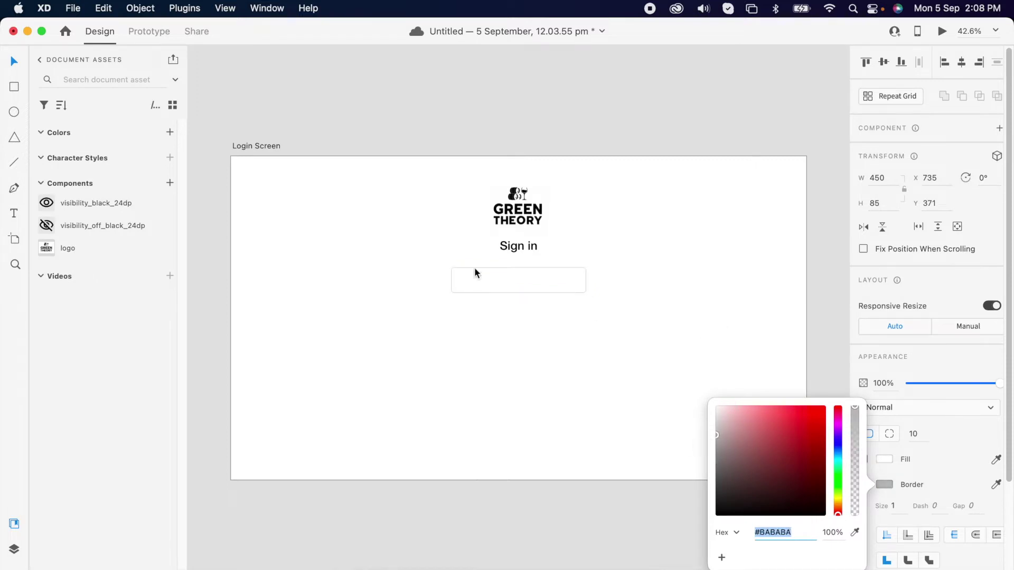
{"action": "left_click", "coordinate": [444, 261]}
{"action": "left_click", "coordinate": [462, 278]}
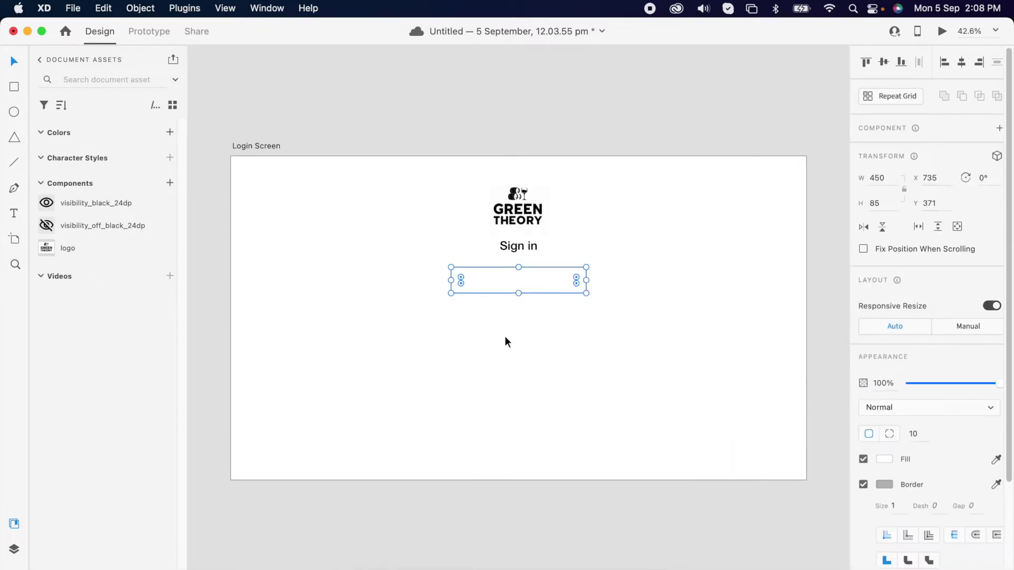
{"action": "scroll", "coordinate": [550, 347], "scroll_direction": "up", "scroll_amount": 3}
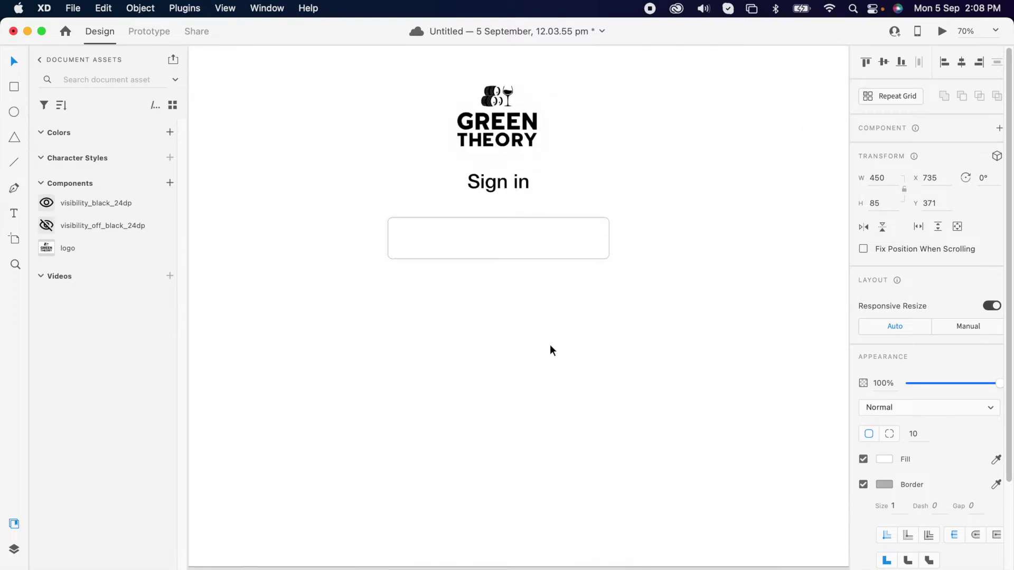
Add an 'Email Id' label in Regular weight at size 25
{"action": "key", "text": "t"}
{"action": "left_click", "coordinate": [524, 327]}
{"action": "type", "text": "email if"}
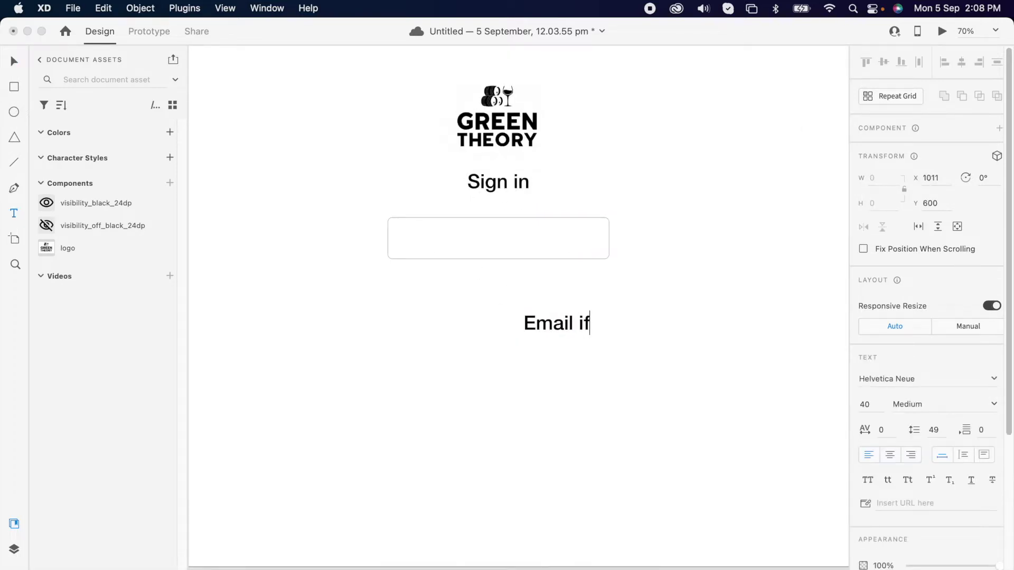
{"action": "key", "text": "BackSpace"}
{"action": "key", "text": "BackSpace"}
{"action": "type", "text": "Id"}
{"action": "key", "text": "Escape"}
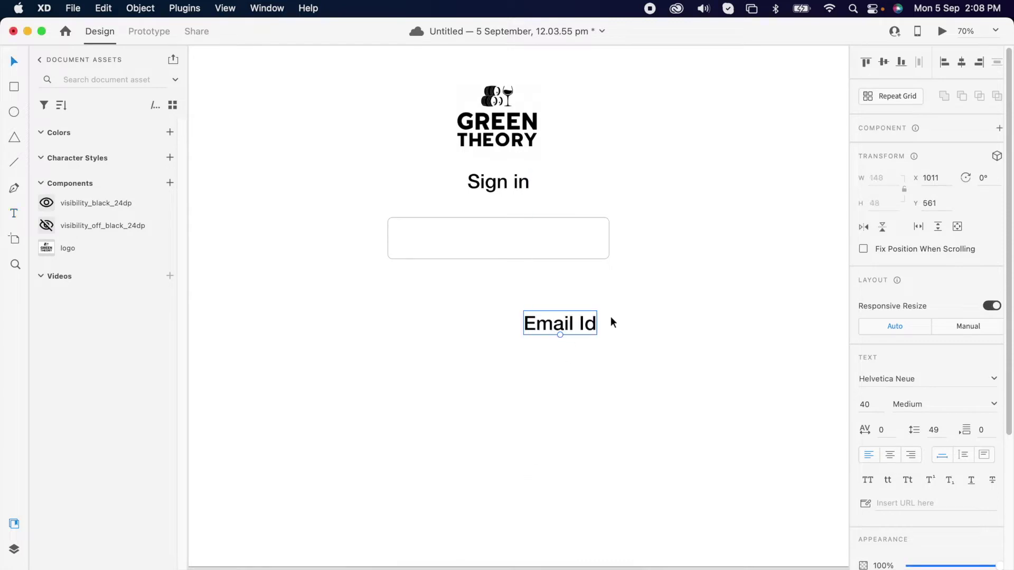
{"action": "left_click", "coordinate": [864, 405]}
{"action": "type", "text": "25"}
{"action": "key", "text": "Return"}
{"action": "left_click", "coordinate": [994, 405]}
{"action": "left_click", "coordinate": [907, 422]}
Move Email Id inside the box near its left edge and group them
{"action": "left_click_drag", "start_coordinate": [556, 325], "coordinate": [433, 240]}
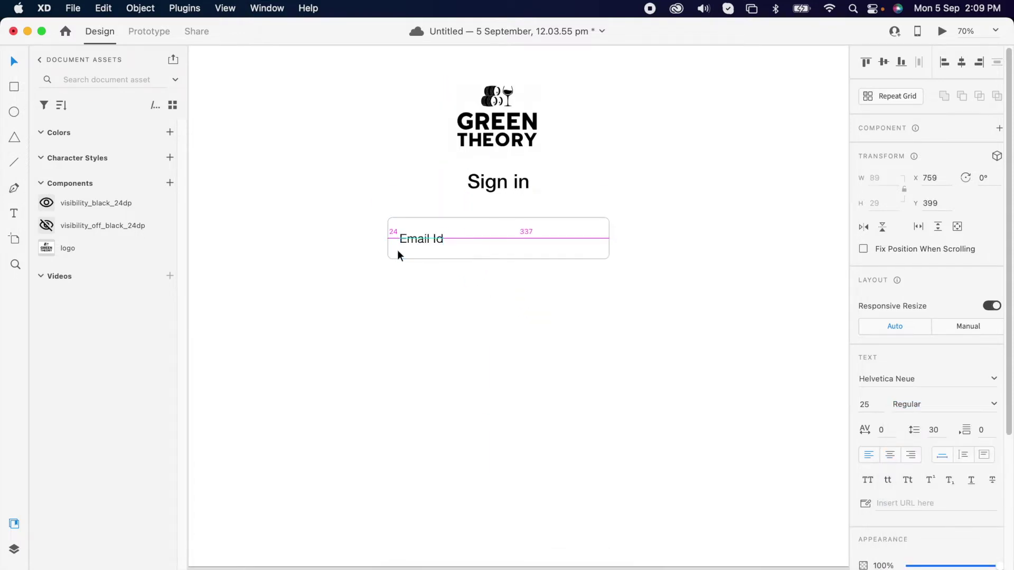
{"action": "left_click", "coordinate": [598, 239]}
{"action": "left_click", "coordinate": [598, 239]}
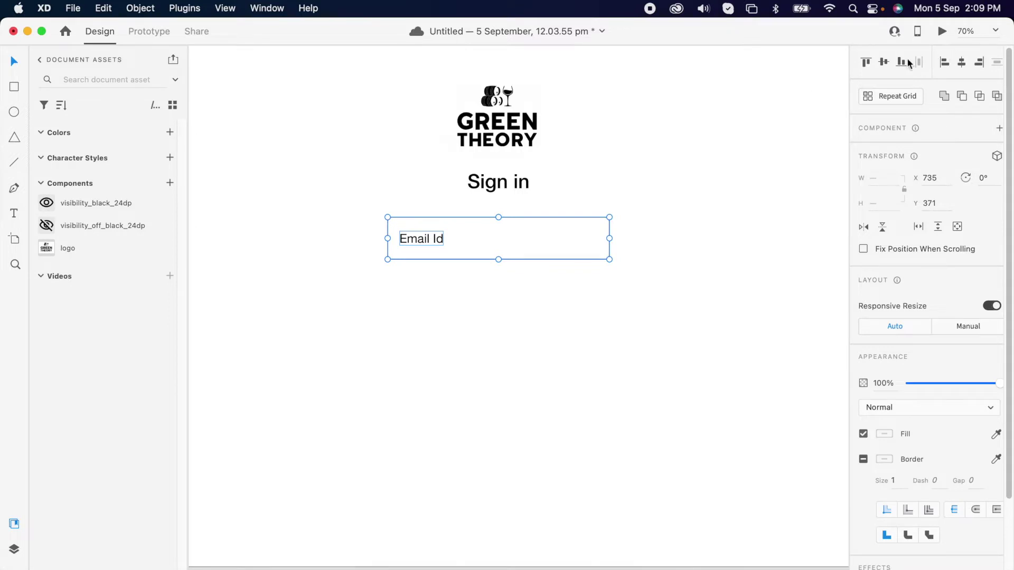
{"action": "right_click", "coordinate": [418, 243]}
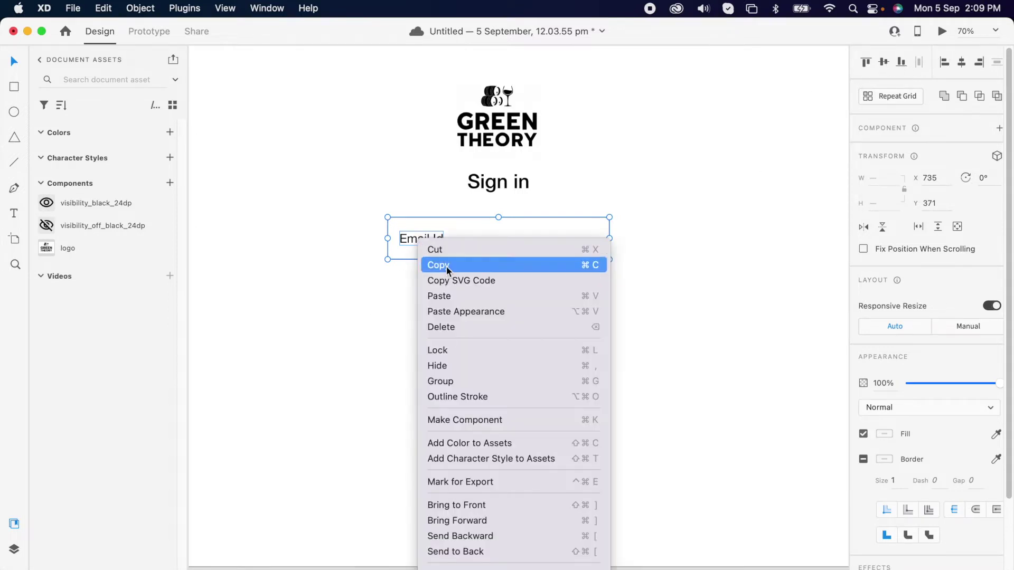
{"action": "left_click", "coordinate": [474, 380]}
{"action": "left_click", "coordinate": [549, 324]}
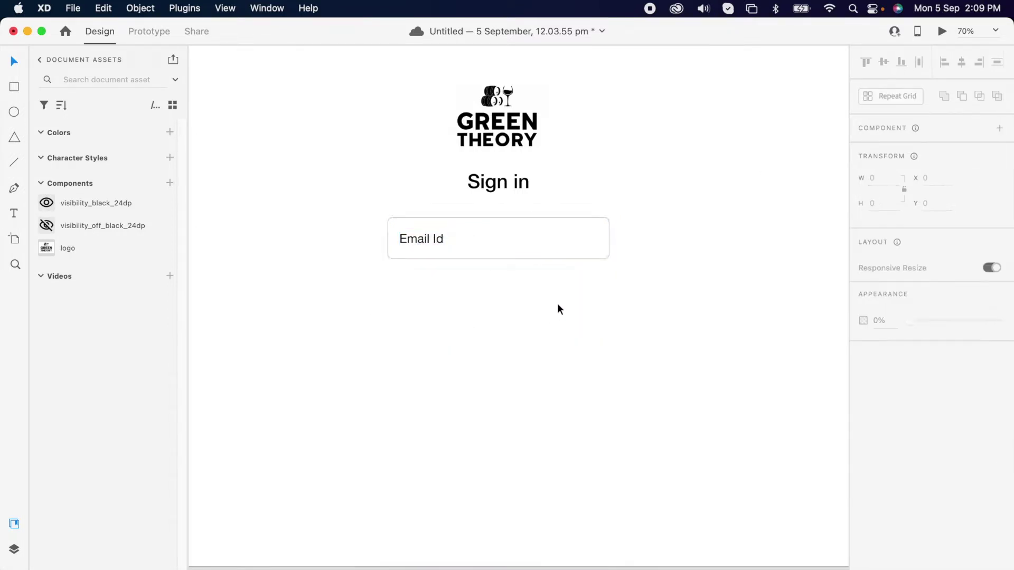
{"action": "left_click", "coordinate": [568, 253]}
Repeat the Email Id field into three rows as separate boxes
{"action": "left_click", "coordinate": [895, 96]}
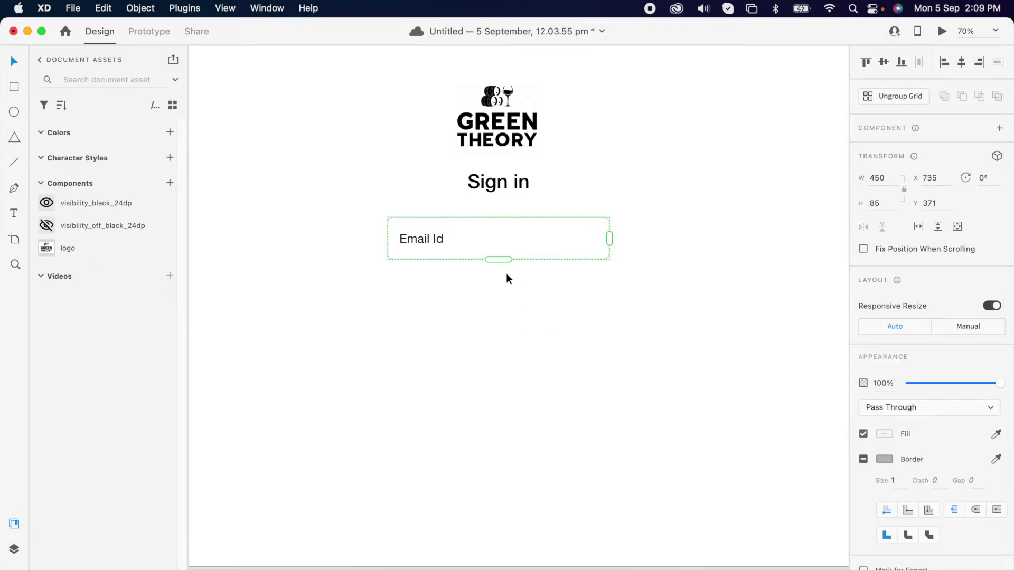
{"action": "left_click_drag", "start_coordinate": [502, 262], "coordinate": [520, 369]}
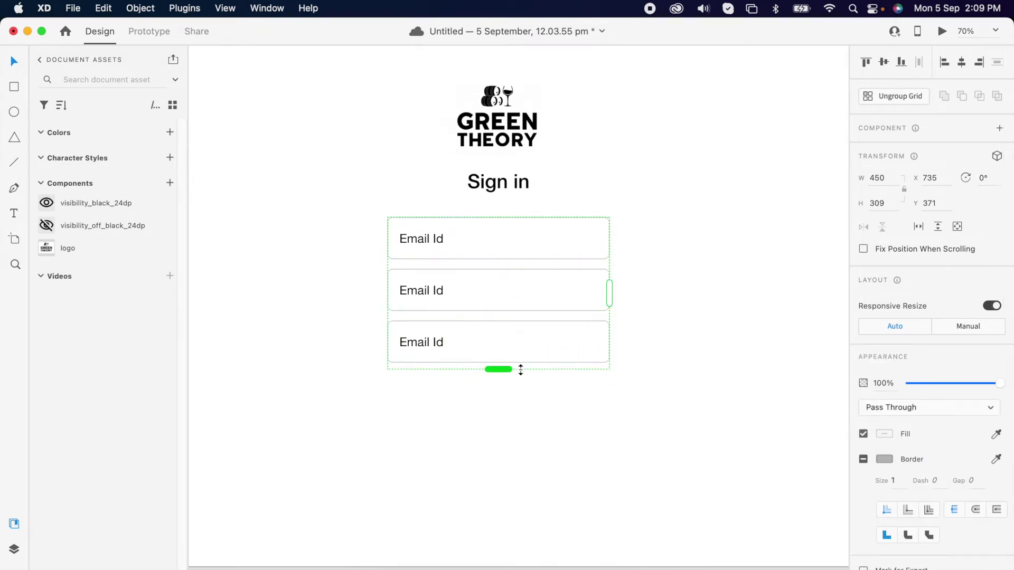
{"action": "left_click", "coordinate": [904, 96]}
{"action": "left_click", "coordinate": [668, 328]}
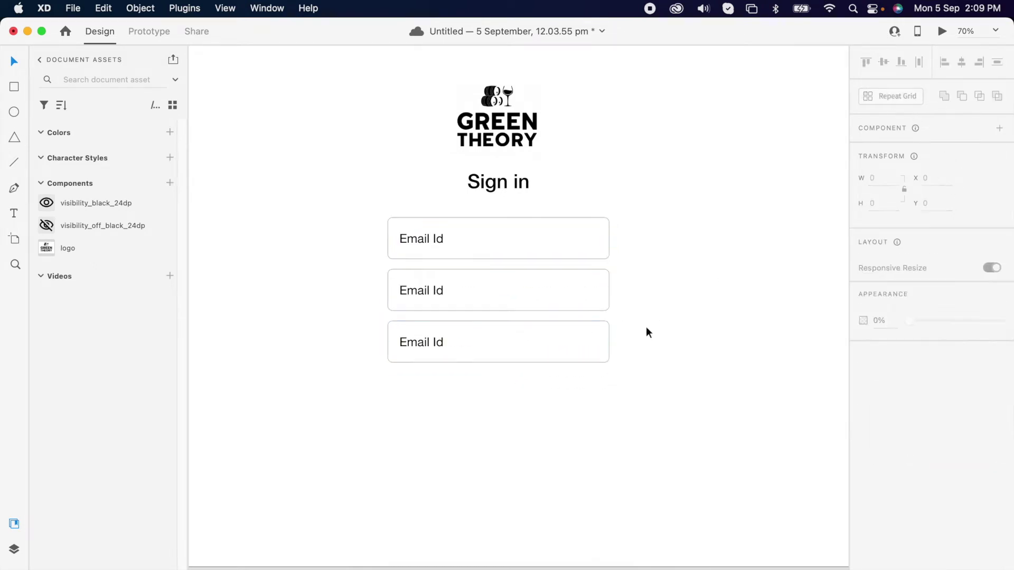
Relabel the middle box 'Password' and the bottom box 'Sign In' with centred text
{"action": "left_click", "coordinate": [420, 290]}
{"action": "double_click", "coordinate": [419, 288]}
{"action": "key", "text": "super+a"}
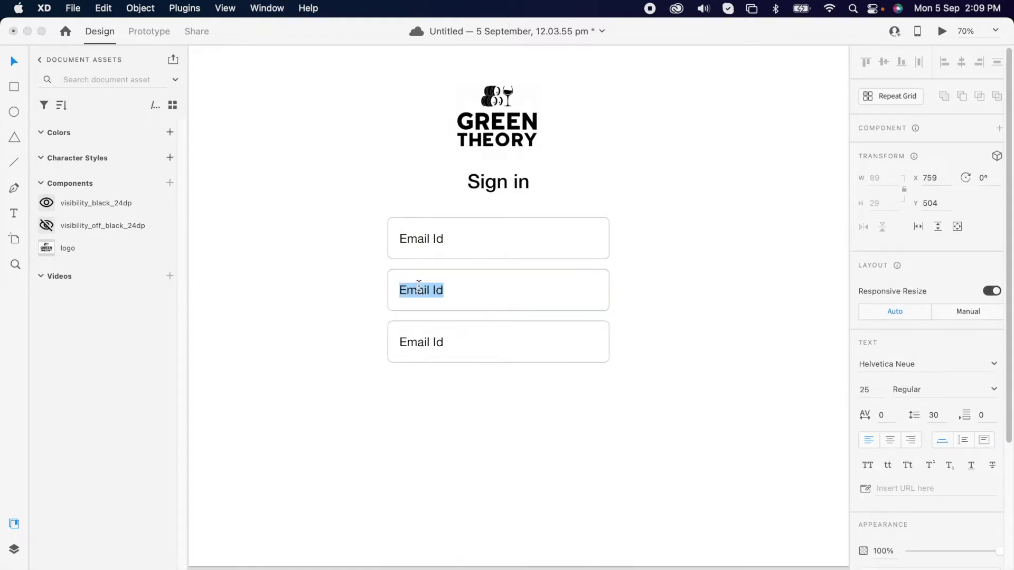
{"action": "type", "text": "password"}
{"action": "key", "text": "Escape"}
{"action": "left_click", "coordinate": [423, 340]}
{"action": "double_click", "coordinate": [424, 341]}
{"action": "type", "text": "Sign In"}
{"action": "key", "text": "Escape"}
{"action": "left_click", "coordinate": [964, 62]}
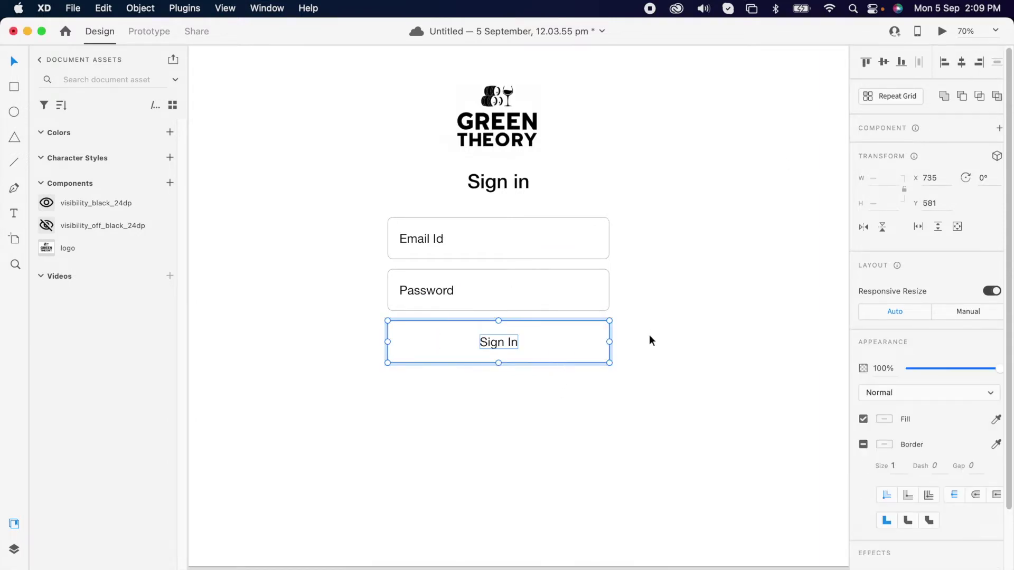
Fill the Sign In button bright blue with a matching blue border
{"action": "double_click", "coordinate": [589, 353]}
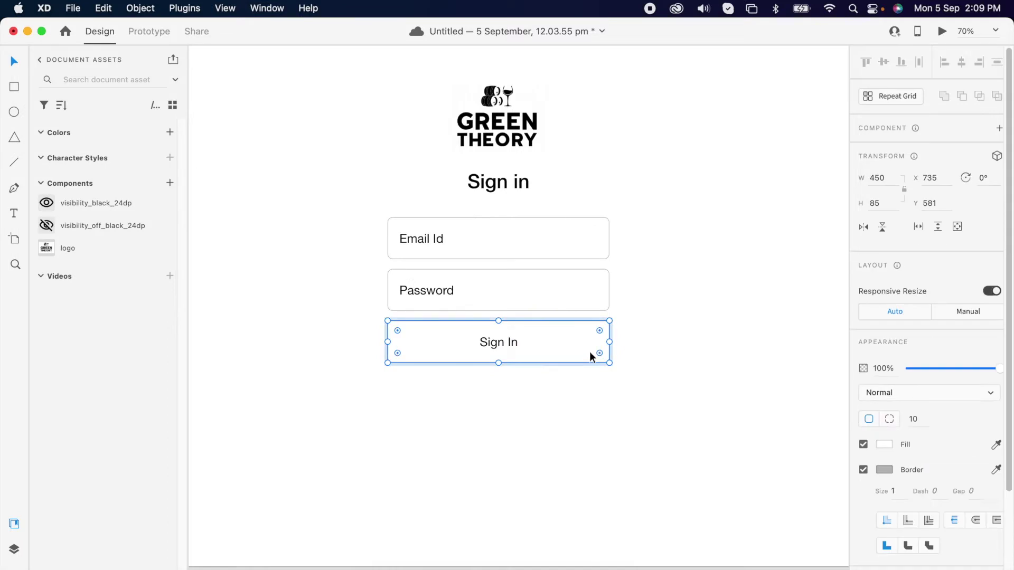
{"action": "left_click", "coordinate": [884, 444]}
{"action": "left_click", "coordinate": [838, 421]}
{"action": "left_click", "coordinate": [825, 377]}
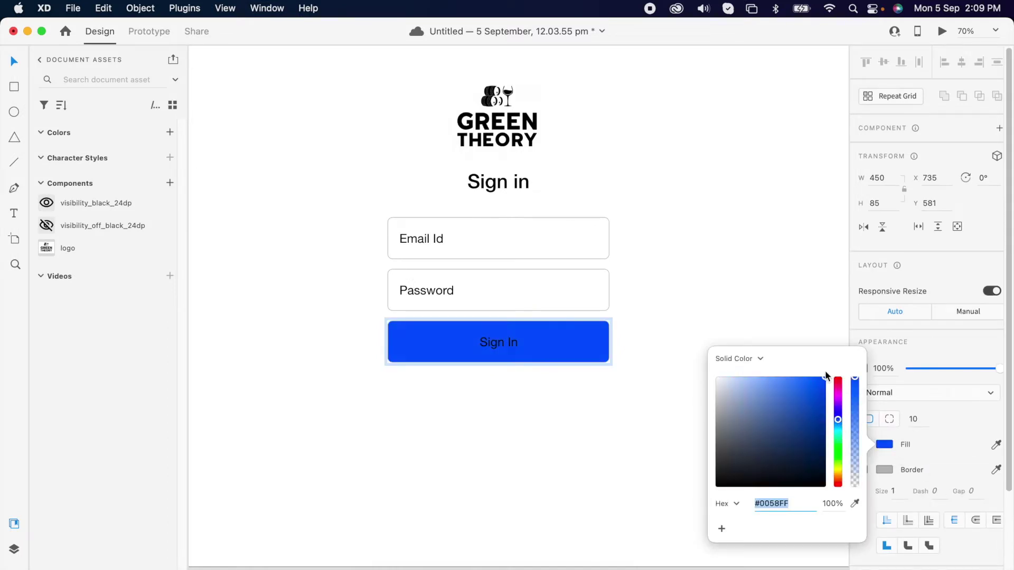
{"action": "left_click", "coordinate": [996, 470]}
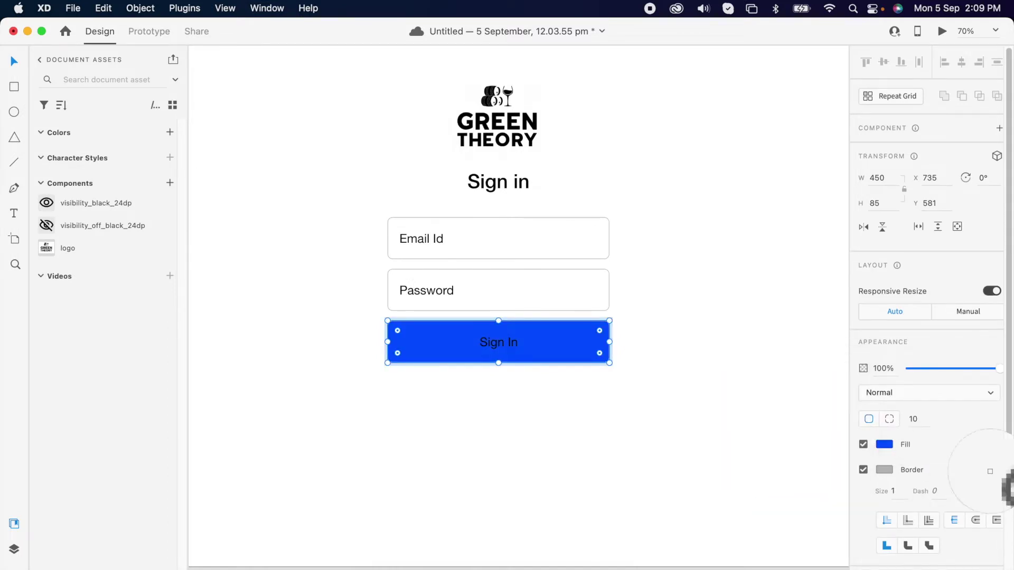
{"action": "left_click", "coordinate": [551, 342]}
Make the Sign In label white and Medium weight
{"action": "left_click", "coordinate": [517, 344]}
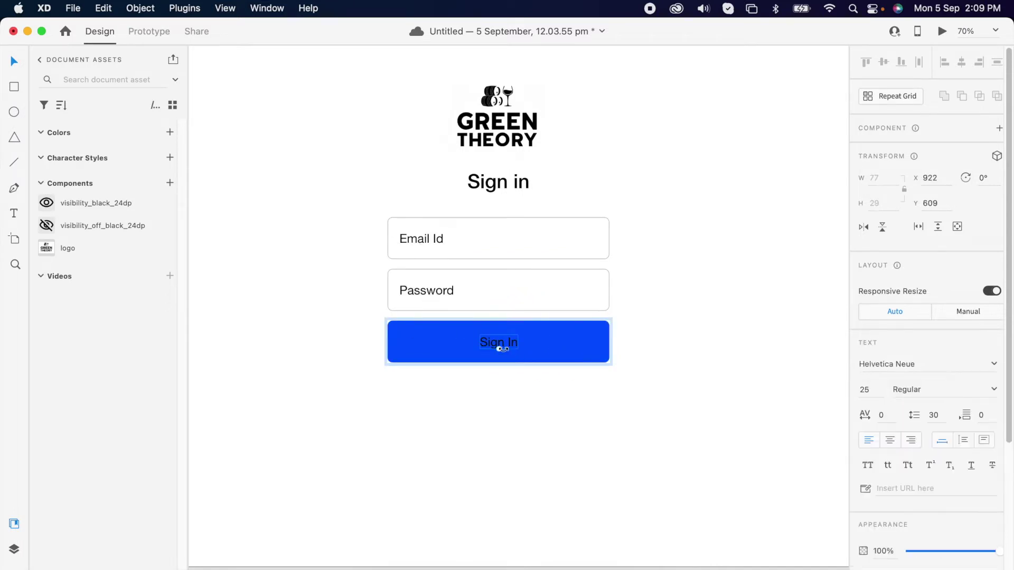
{"action": "scroll", "coordinate": [892, 528], "scroll_direction": "down", "scroll_amount": 2}
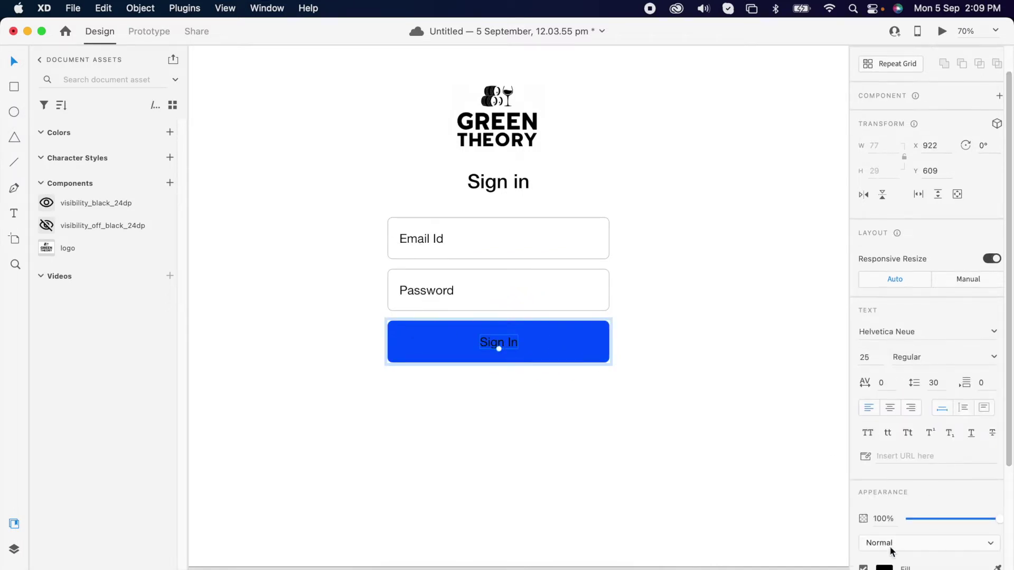
{"action": "left_click", "coordinate": [885, 568]}
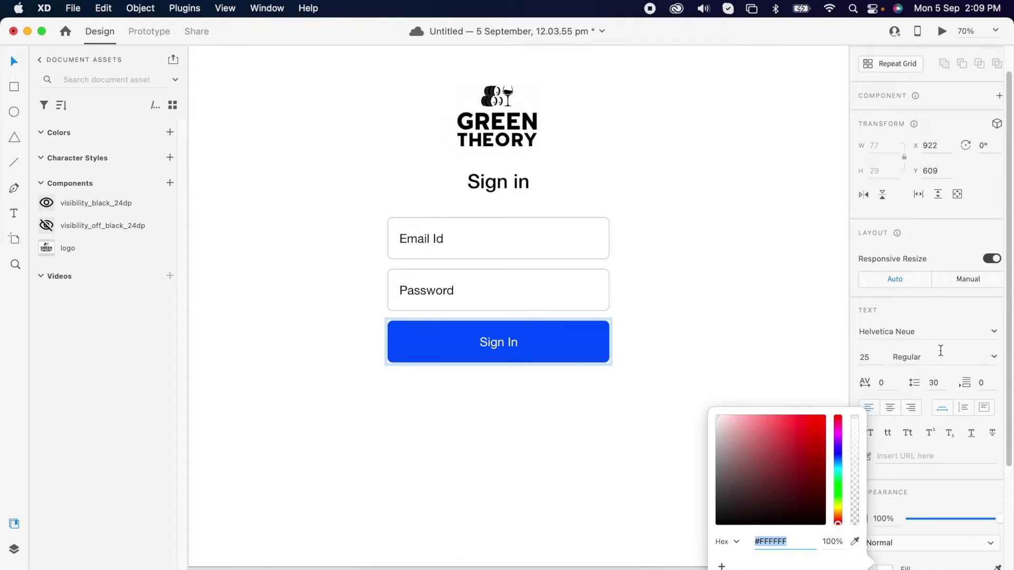
{"action": "left_click", "coordinate": [991, 356]}
{"action": "left_click", "coordinate": [991, 357]}
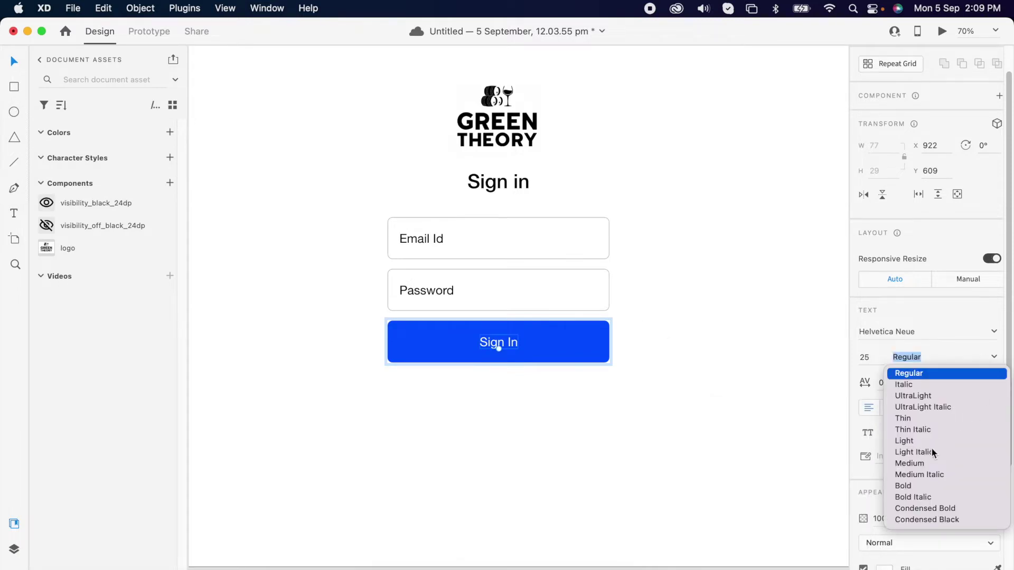
{"action": "left_click", "coordinate": [924, 467]}
{"action": "left_click", "coordinate": [591, 415]}
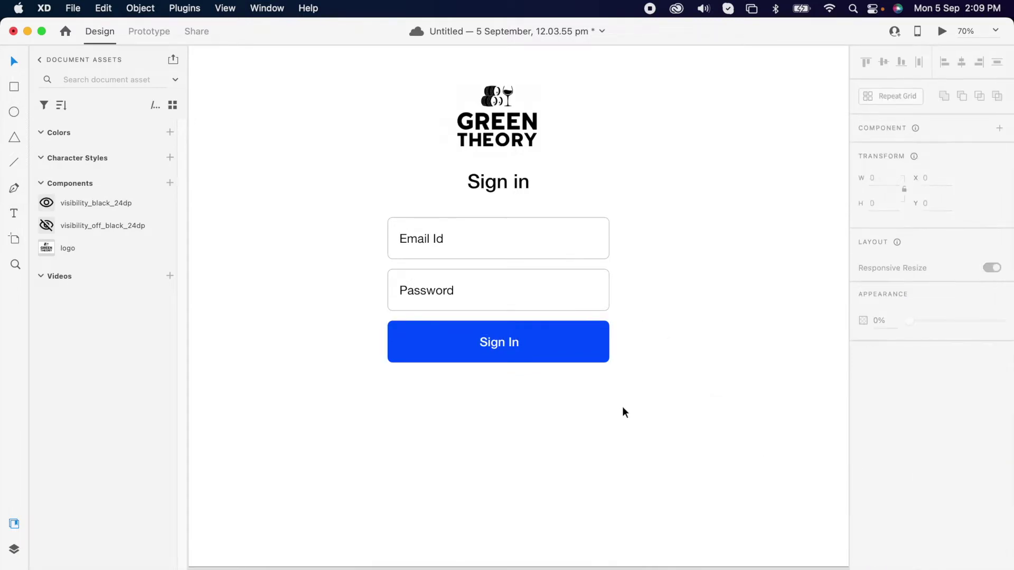
{"action": "left_click", "coordinate": [555, 347]}
{"action": "left_click", "coordinate": [520, 386]}
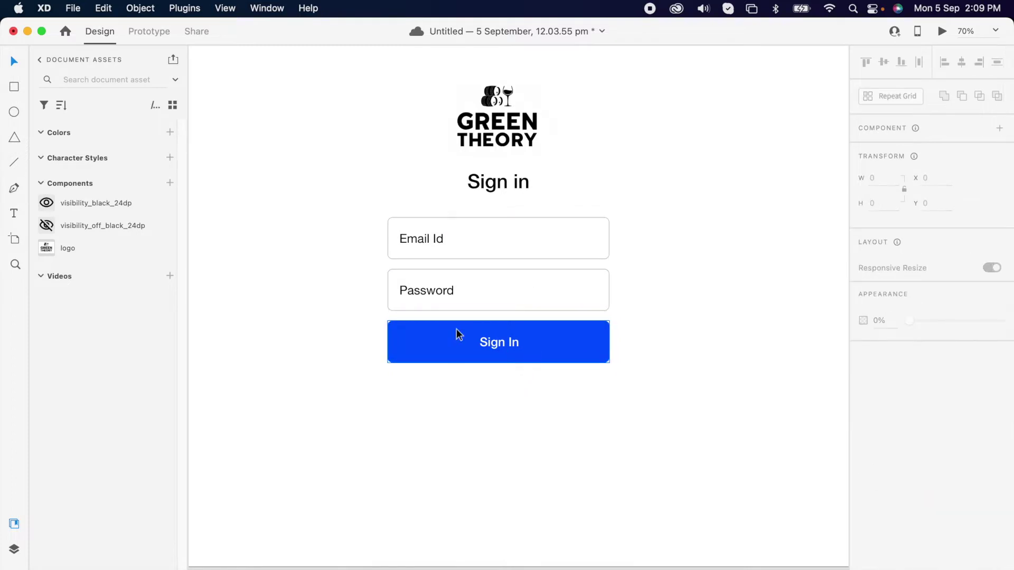
{"action": "left_click", "coordinate": [439, 292]}
{"action": "left_click", "coordinate": [509, 405]}
Duplicate the Password label below the button as a centred 'Forgot password?' line
{"action": "left_click_drag", "start_coordinate": [454, 315], "coordinate": [511, 381]}
{"action": "double_click", "coordinate": [511, 381]}
{"action": "type", "text": "don"}
{"action": "key", "text": "BackSpace"}
{"action": "key", "text": "BackSpace"}
{"action": "key", "text": "BackSpace"}
{"action": "type", "text": "forgot password"}
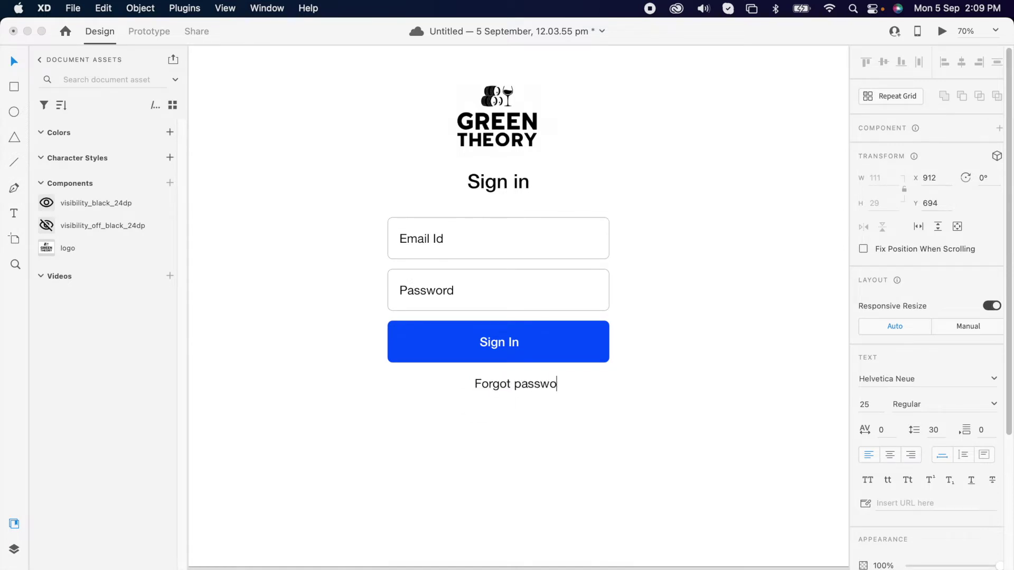
{"action": "key", "text": "Escape"}
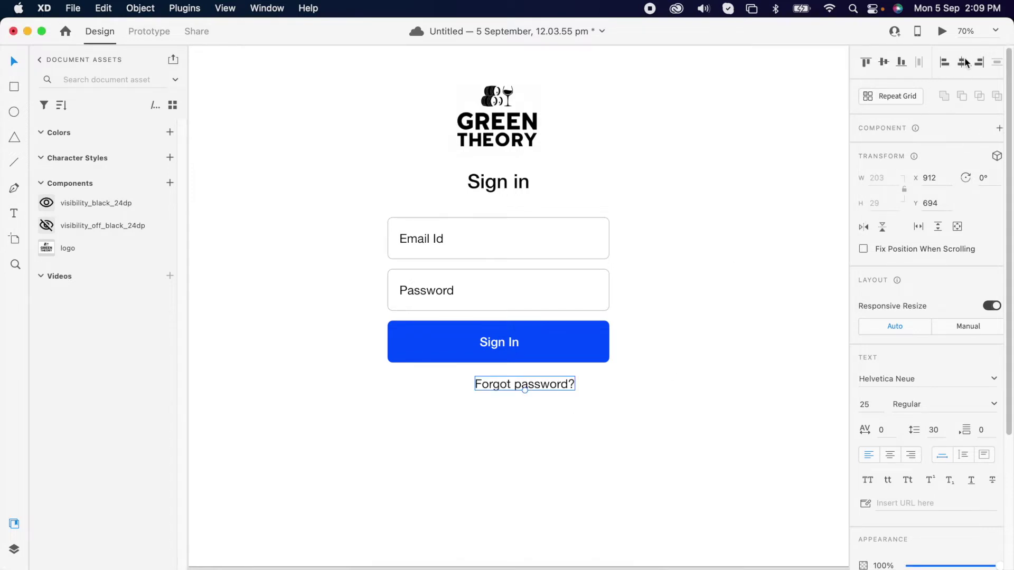
{"action": "left_click", "coordinate": [962, 62]}
{"action": "left_click", "coordinate": [603, 395]}
Duplicate it further down and retype it as 'Don't have an account?'
{"action": "left_click_drag", "start_coordinate": [535, 388], "coordinate": [535, 424]}
{"action": "double_click", "coordinate": [517, 422]}
{"action": "type", "text": "Don't have a"}
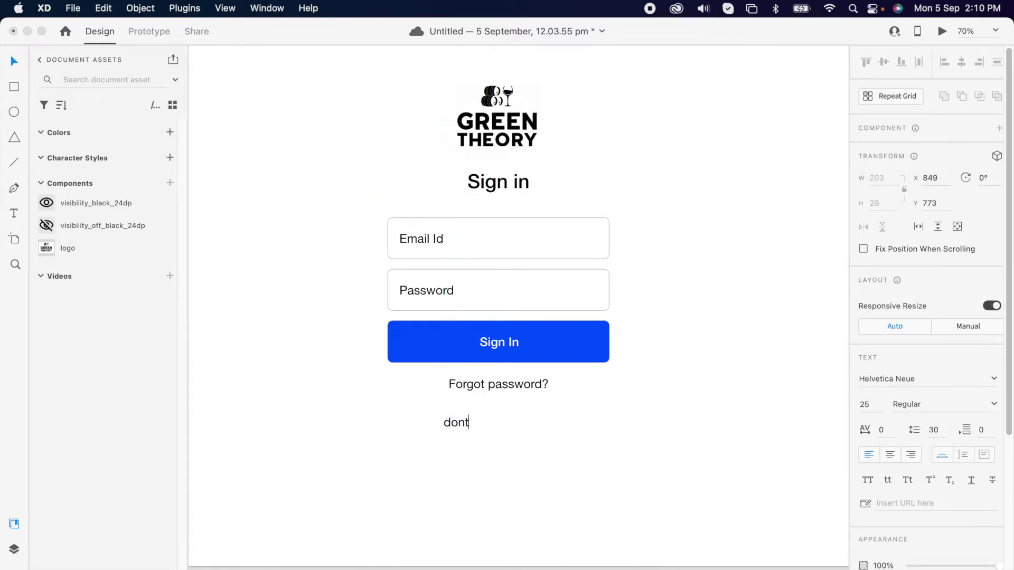
{"action": "type", "text": "n account?"}
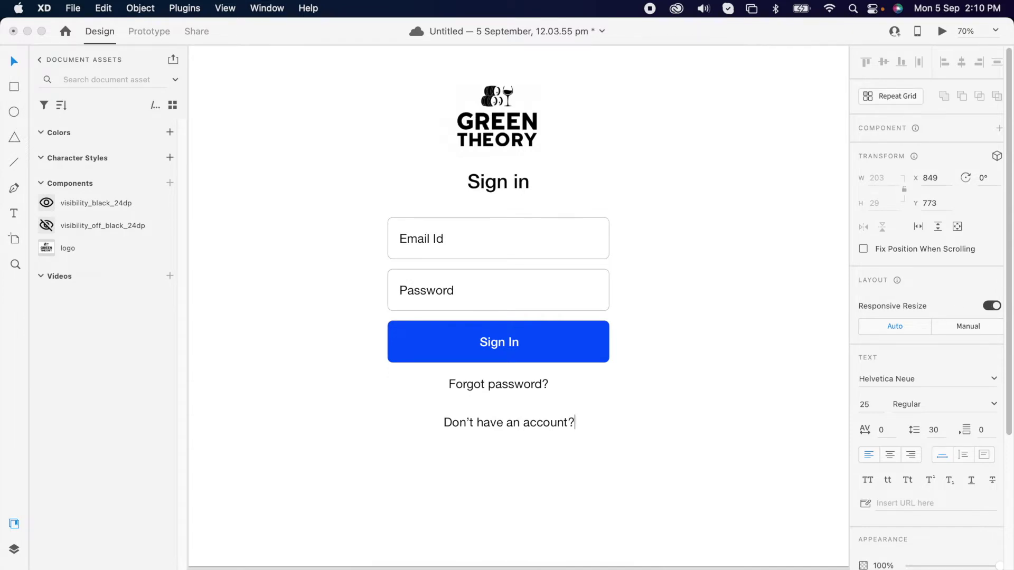
{"action": "key", "text": "Escape"}
Centre 'Don't have an account?' and set 'Forgot password?' to 50% opacity
{"action": "left_click", "coordinate": [961, 62]}
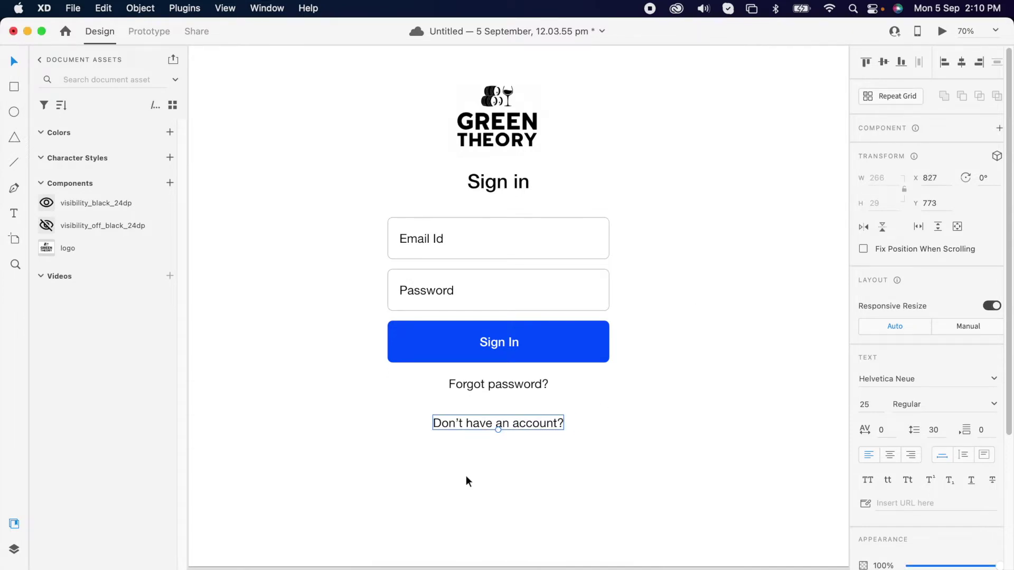
{"action": "left_click", "coordinate": [515, 390]}
{"action": "scroll", "coordinate": [940, 487], "scroll_direction": "down", "scroll_amount": 3}
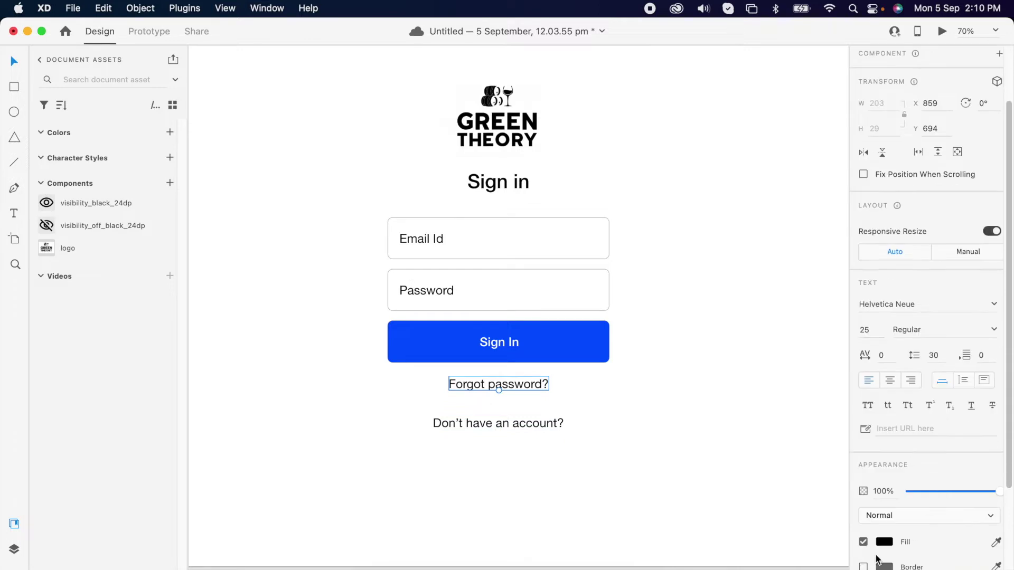
{"action": "left_click", "coordinate": [891, 489]}
{"action": "type", "text": "50"}
{"action": "key", "text": "Return"}
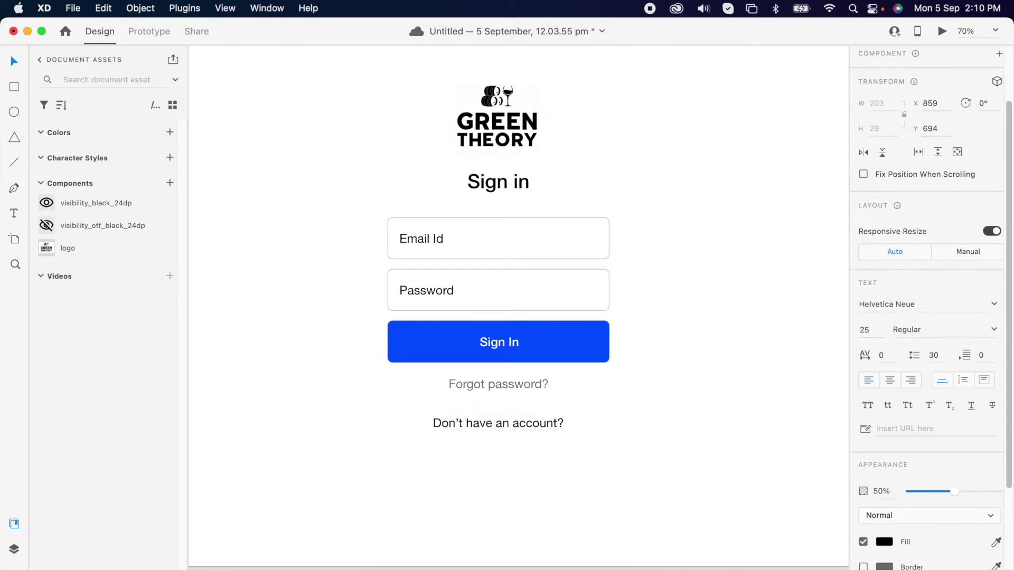
Duplicate the Sign In button below the prompt with a white fill and blue label
{"action": "left_click", "coordinate": [600, 360]}
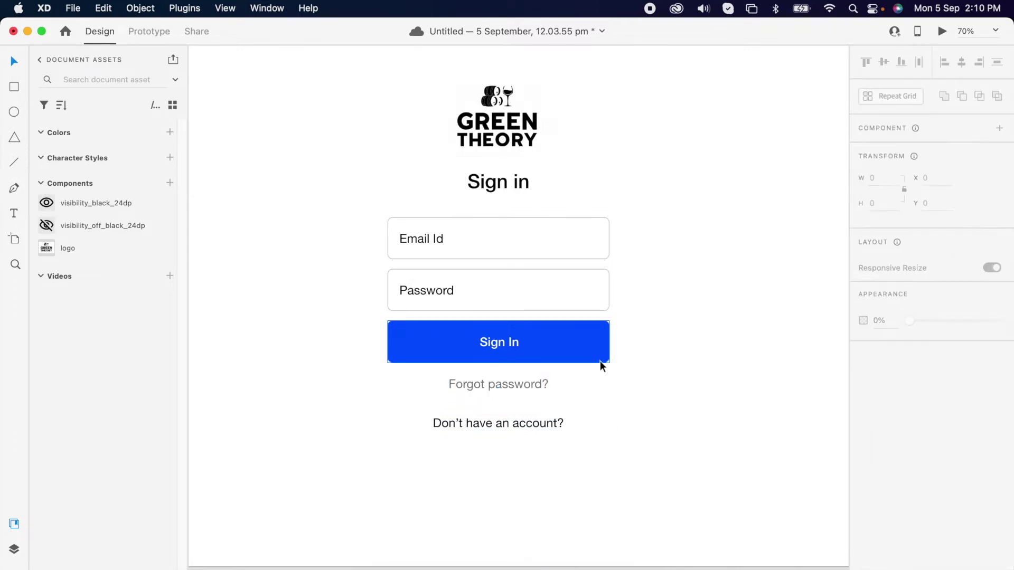
{"action": "left_click_drag", "start_coordinate": [600, 352], "coordinate": [590, 472]}
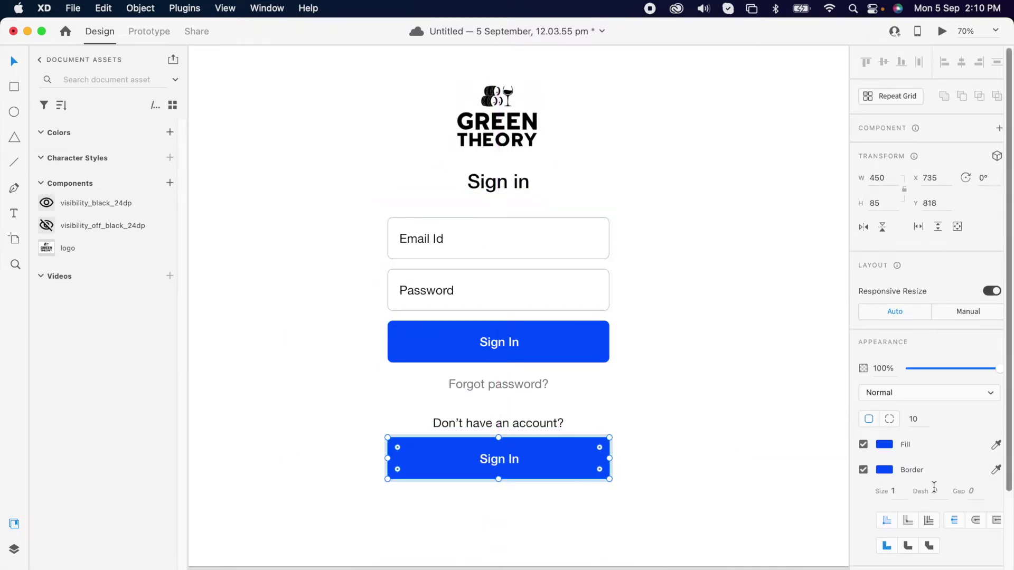
{"action": "left_click", "coordinate": [884, 445]}
{"action": "key", "text": "Return"}
{"action": "double_click", "coordinate": [502, 462]}
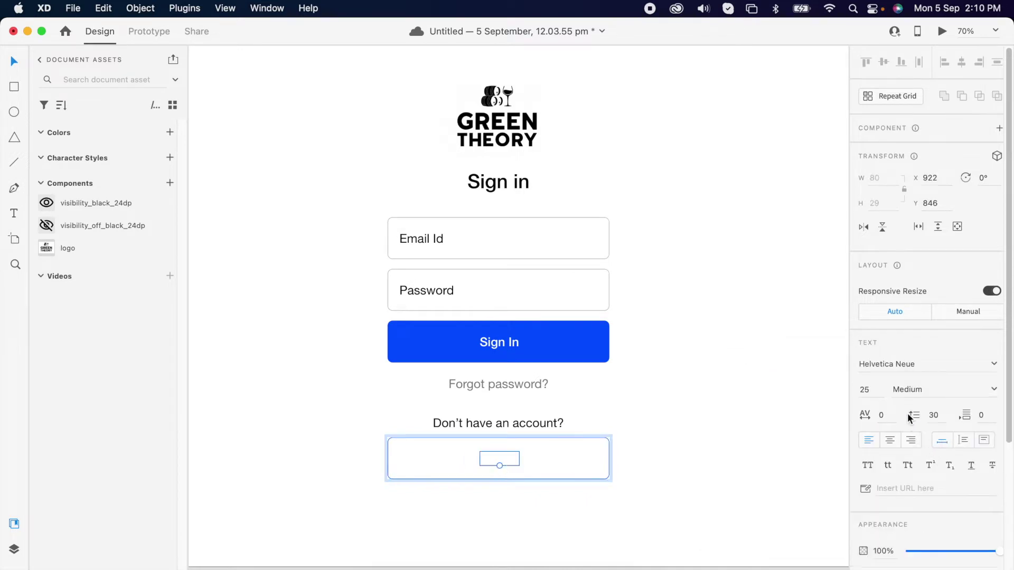
{"action": "scroll", "coordinate": [919, 444], "scroll_direction": "down", "scroll_amount": 3}
{"action": "left_click", "coordinate": [996, 526]}
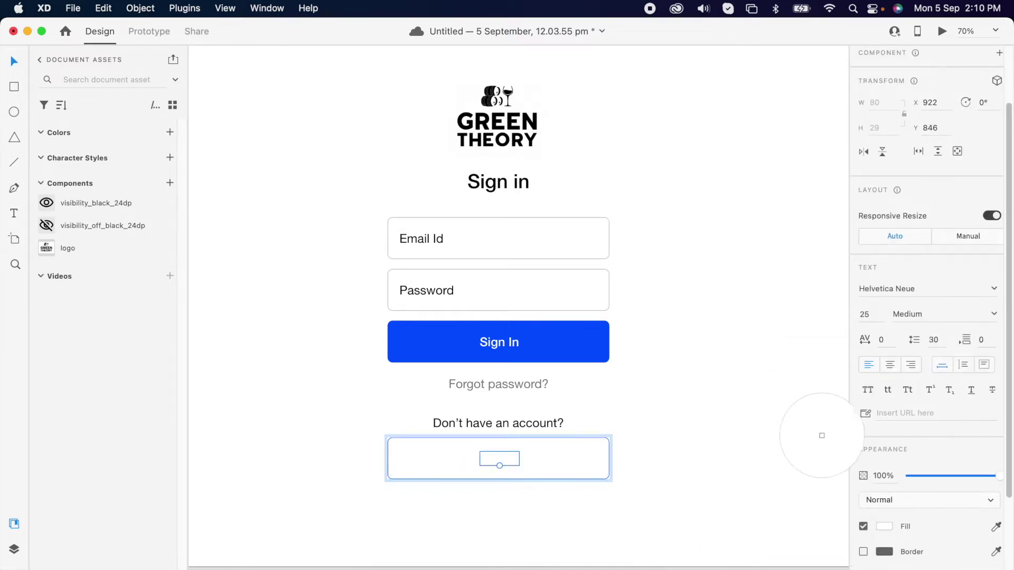
{"action": "left_click", "coordinate": [542, 330]}
Rename the copy 'Create an account', centre its label and group it with the rectangle
{"action": "double_click", "coordinate": [508, 463]}
{"action": "type", "text": "create an acc"}
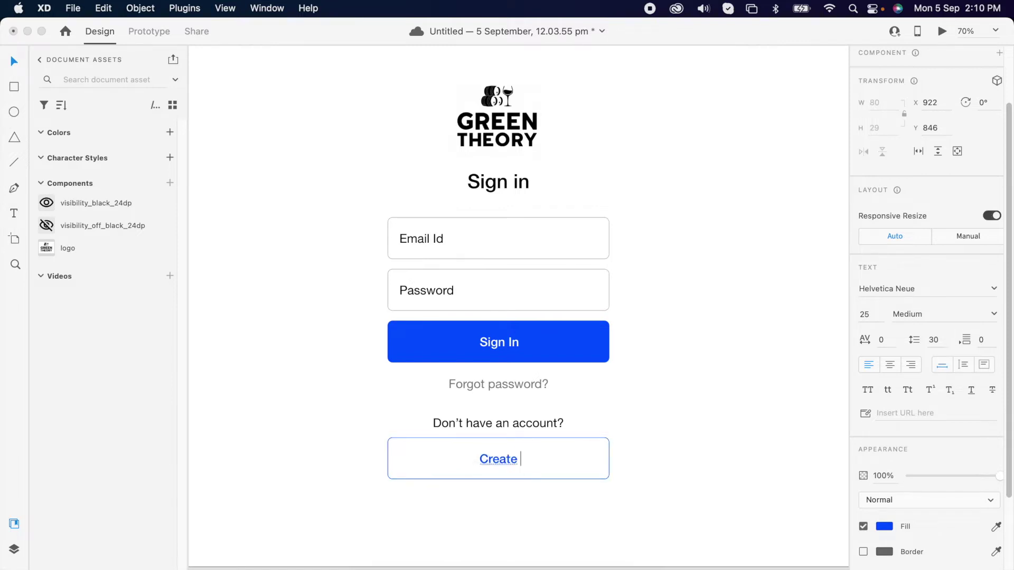
{"action": "type", "text": "ount"}
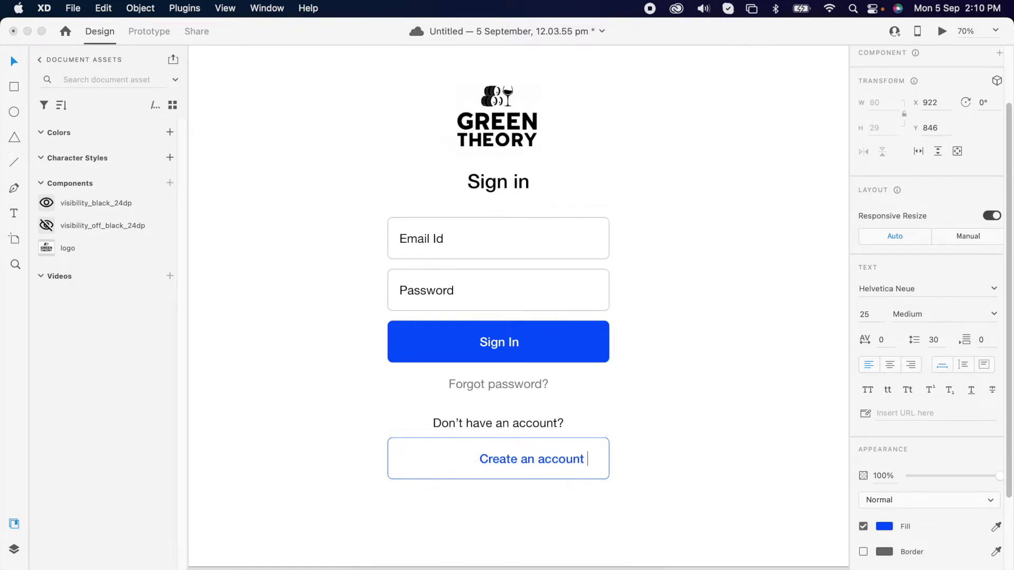
{"action": "key", "text": "Escape"}
{"action": "left_click", "coordinate": [608, 449], "text": "shift"}
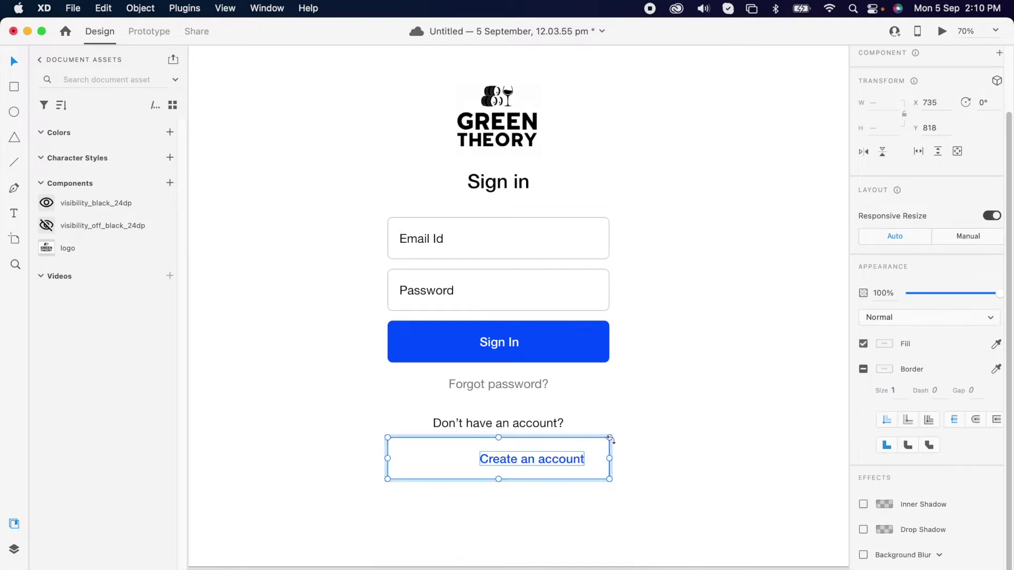
{"action": "left_click", "coordinate": [962, 61]}
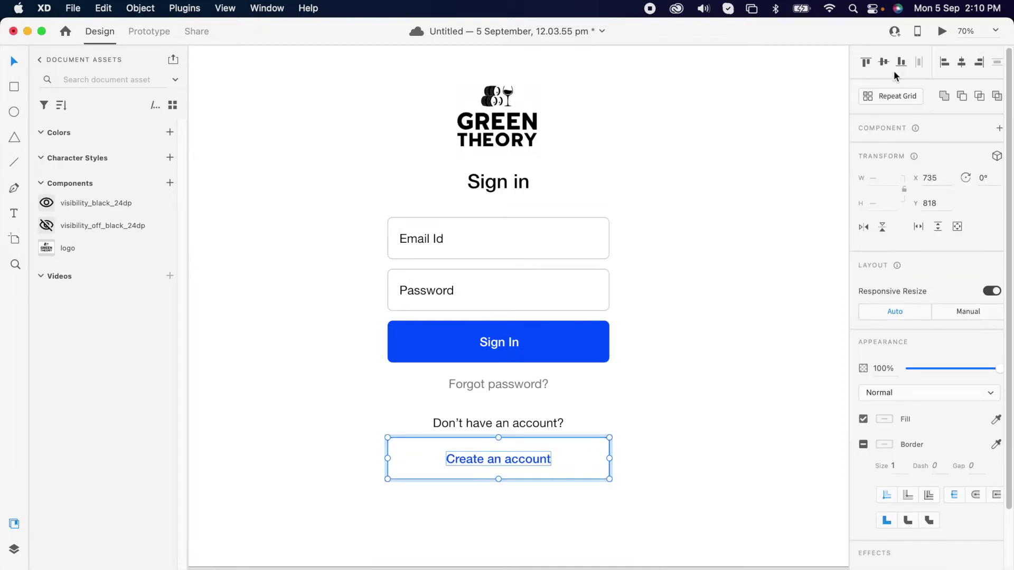
{"action": "key", "text": "super+g"}
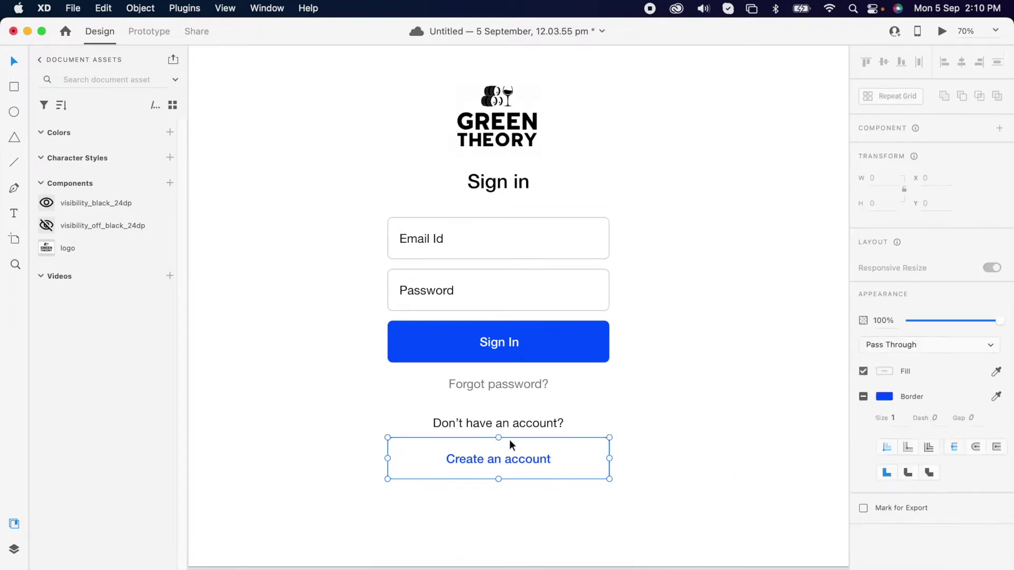
{"action": "left_click", "coordinate": [514, 423], "text": "shift"}
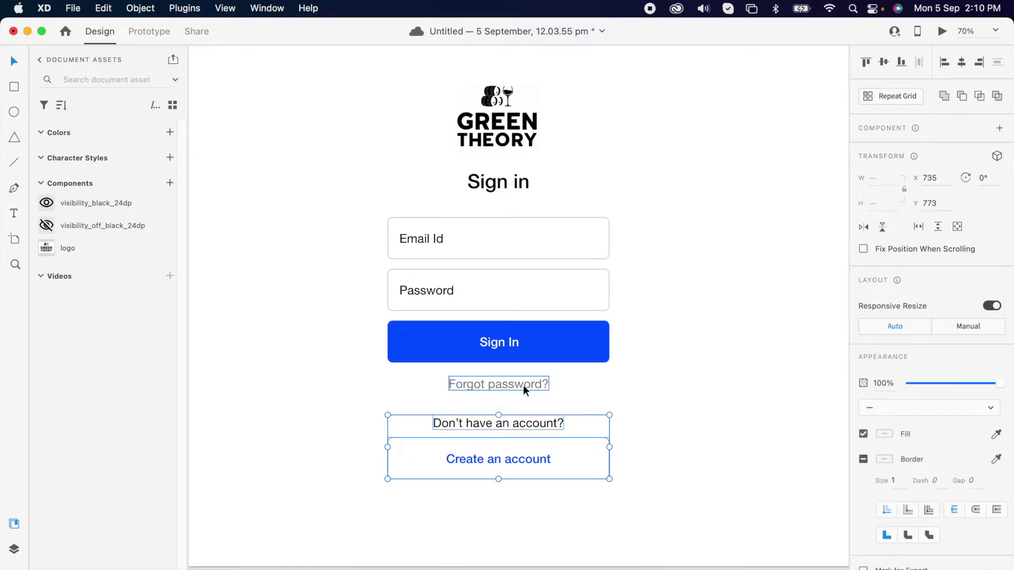
{"action": "left_click", "coordinate": [356, 219]}
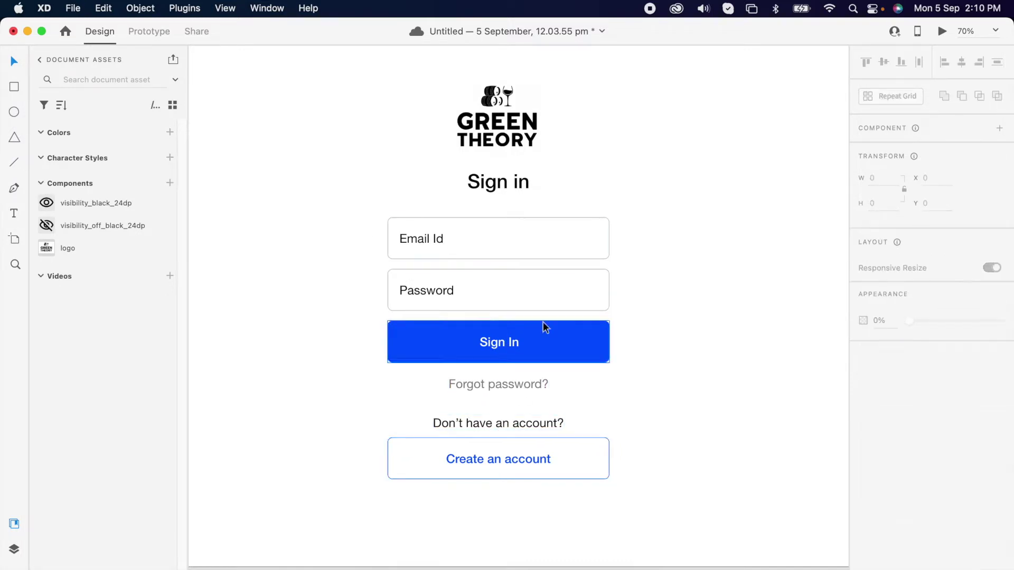
Place the open-eye and crossed-eye icons on the canvas
{"action": "left_click", "coordinate": [96, 227], "text": "shift"}
{"action": "left_click_drag", "start_coordinate": [96, 227], "coordinate": [272, 203]}
{"action": "left_click", "coordinate": [269, 220]}
{"action": "left_click", "coordinate": [273, 203]}
{"action": "left_click", "coordinate": [289, 202], "text": "shift"}
{"action": "left_click", "coordinate": [278, 192]}
{"action": "scroll", "coordinate": [278, 192], "scroll_direction": "up", "scroll_amount": 5}
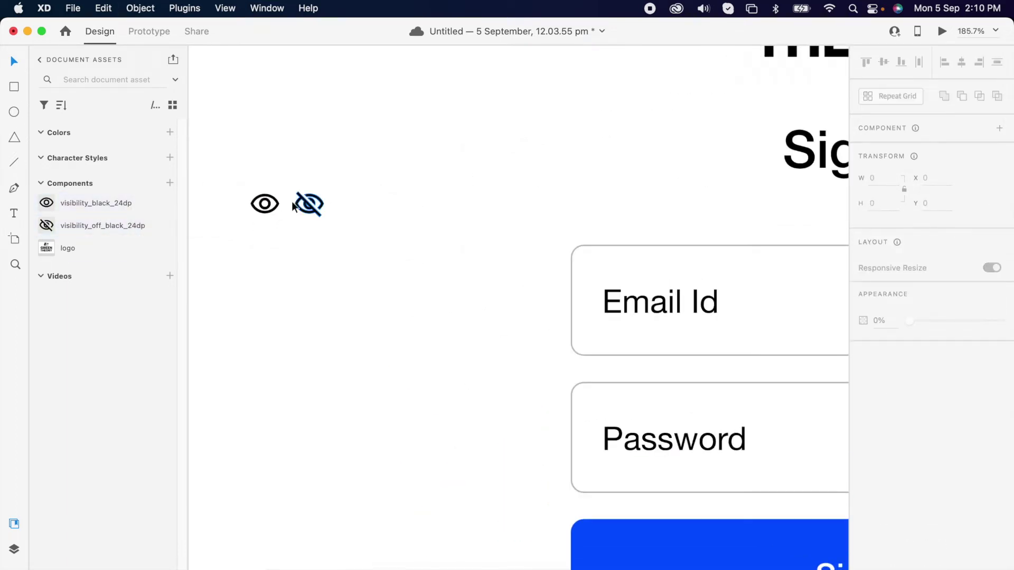
{"action": "left_click", "coordinate": [271, 204]}
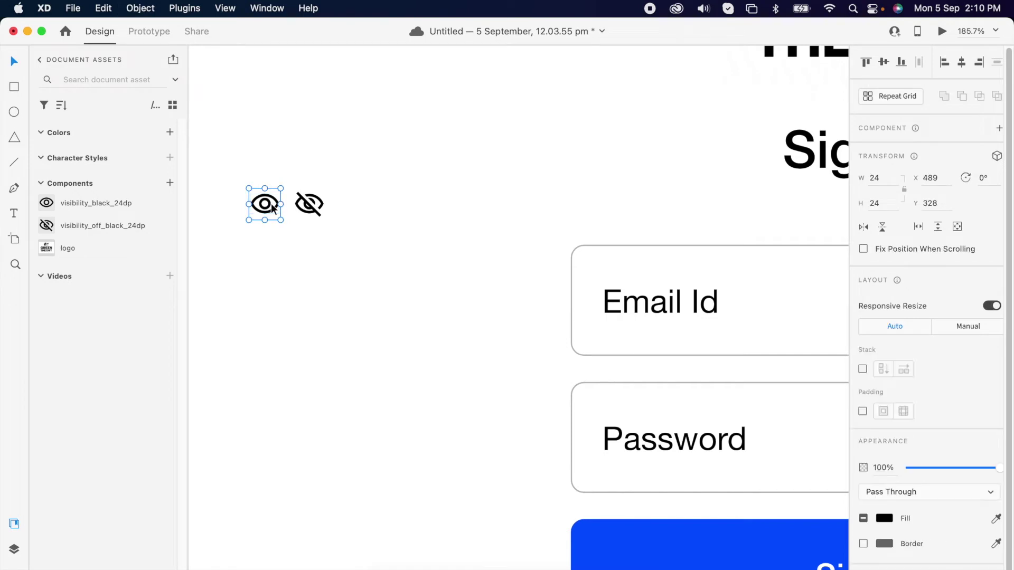
Make the open-eye icon a component
{"action": "right_click", "coordinate": [271, 210]}
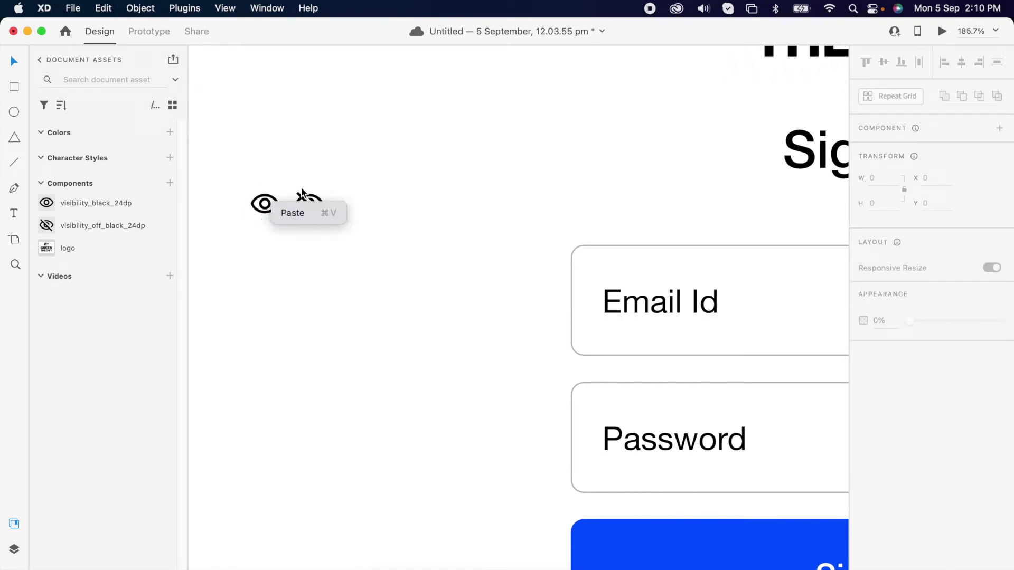
{"action": "left_click", "coordinate": [250, 176]}
{"action": "left_click", "coordinate": [271, 207]}
{"action": "right_click", "coordinate": [271, 205]}
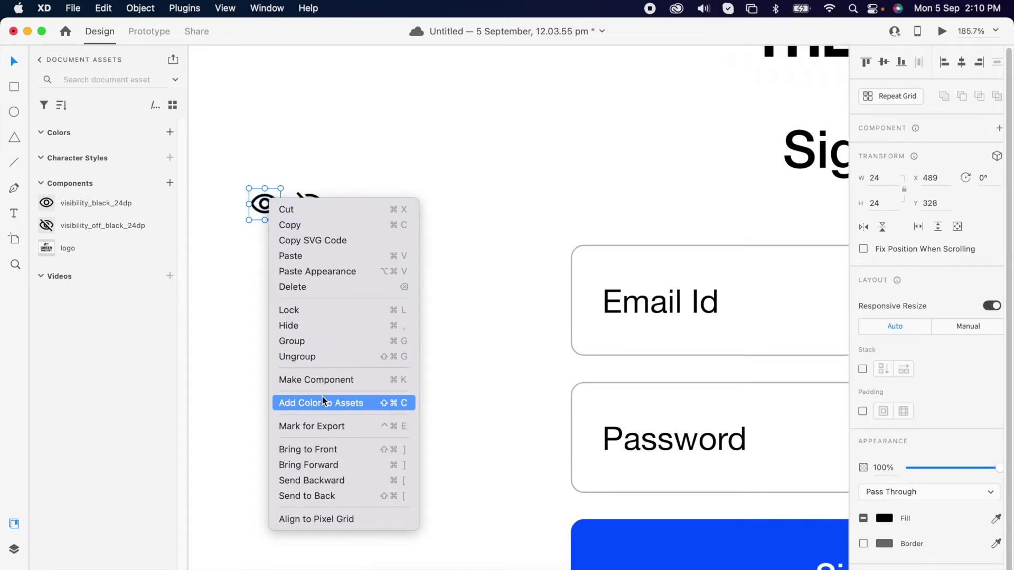
{"action": "left_click", "coordinate": [333, 382]}
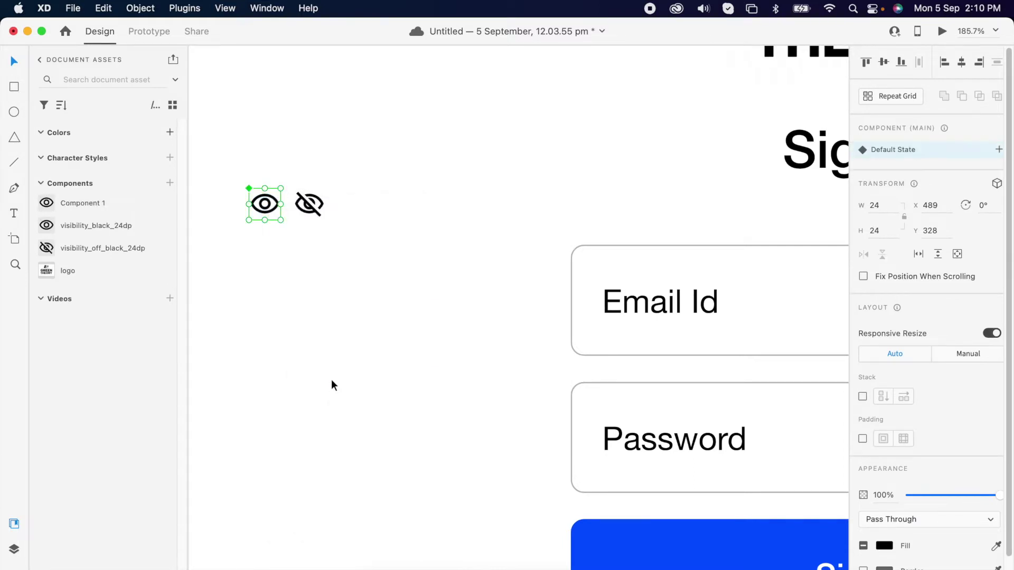
Cut the crossed-eye icon off the canvas and view the eye component's state options
{"action": "left_click", "coordinate": [311, 208]}
{"action": "left_click_drag", "start_coordinate": [335, 178], "coordinate": [289, 229]}
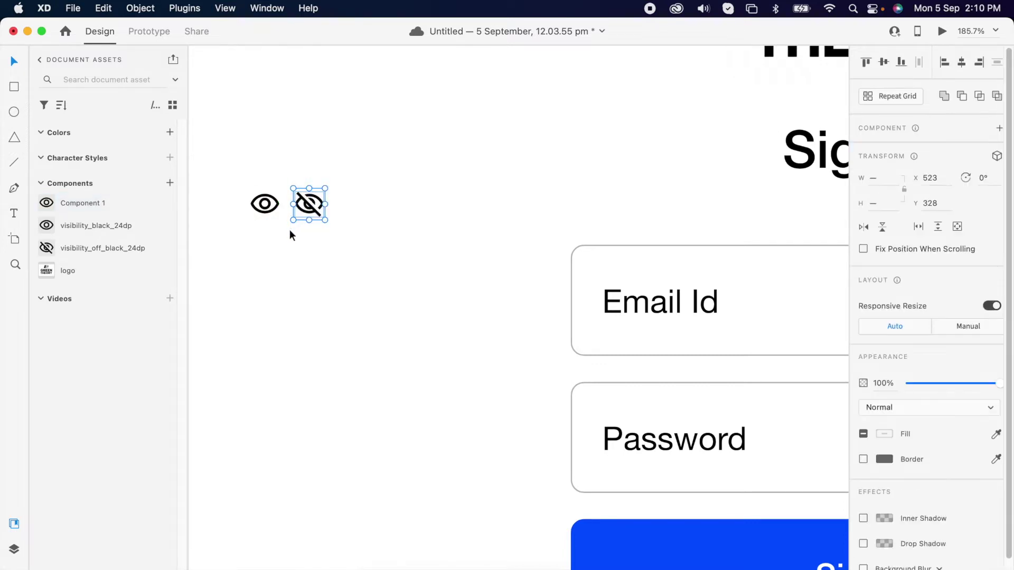
{"action": "key", "text": "super+x"}
{"action": "left_click", "coordinate": [265, 205]}
{"action": "left_click", "coordinate": [999, 151]}
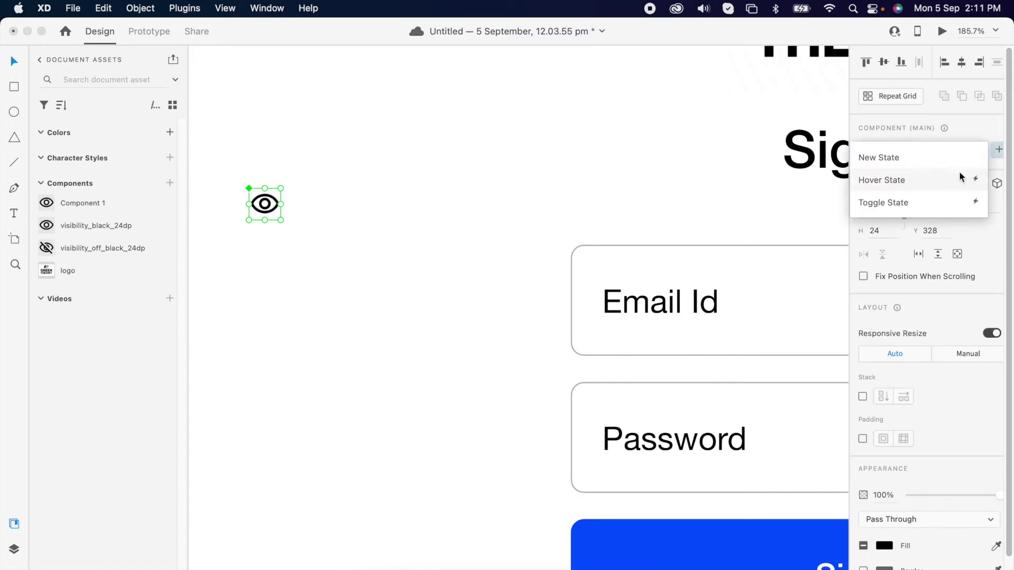
Add State 2 to the eye component, fade its open-eye path to 0% and paste the crossed eye
{"action": "left_click", "coordinate": [895, 158]}
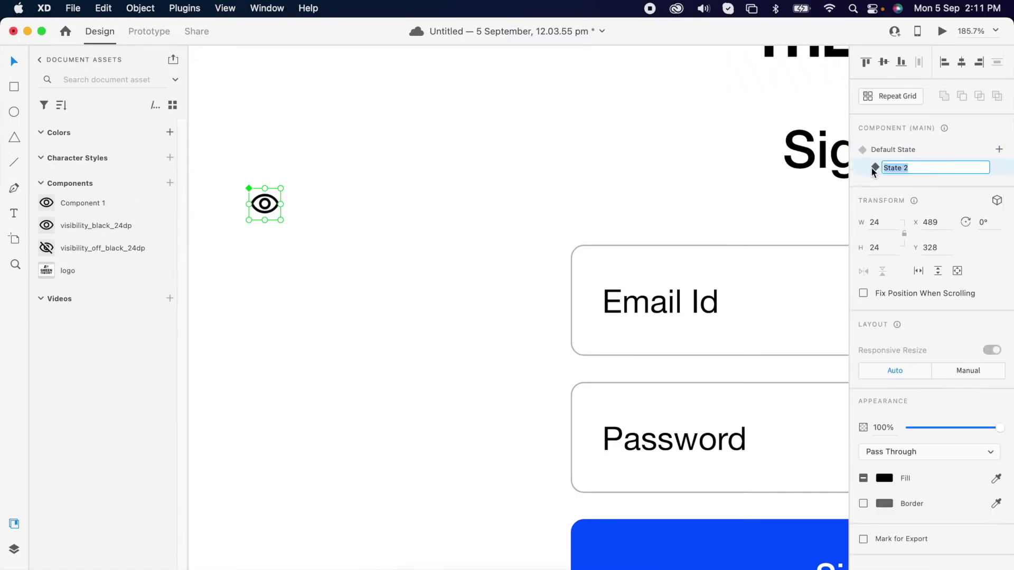
{"action": "key", "text": "Return"}
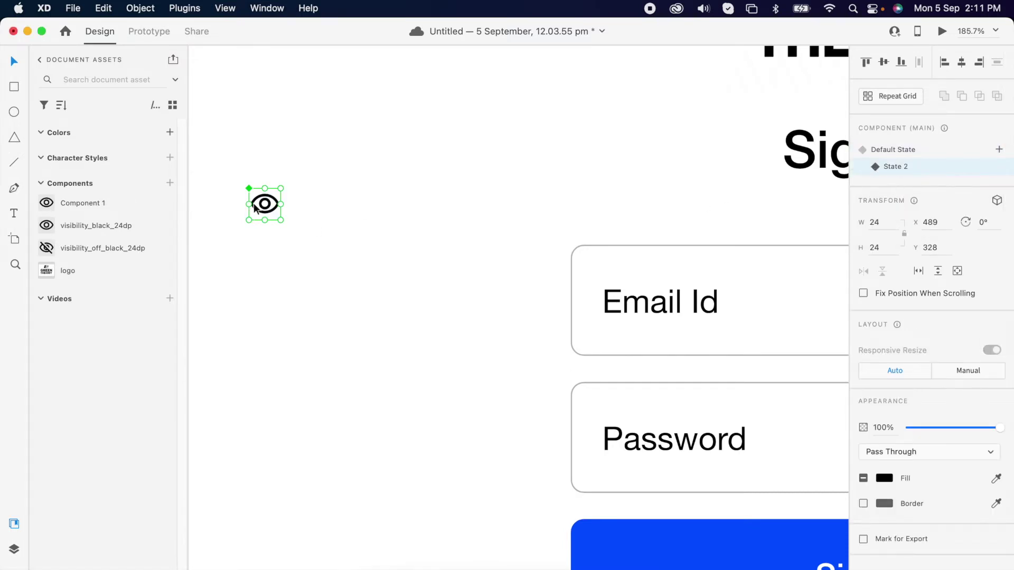
{"action": "key", "text": "super+3"}
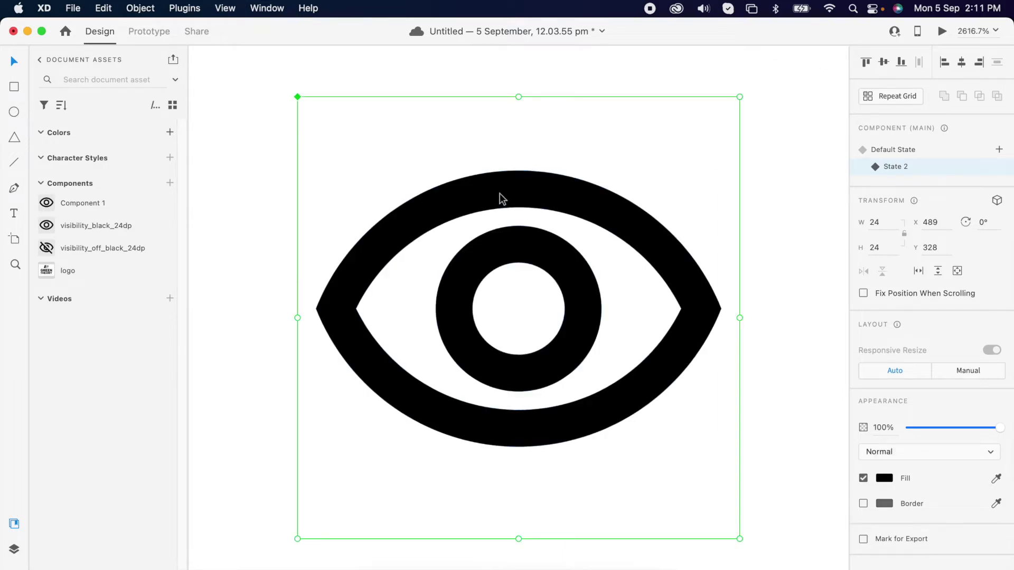
{"action": "double_click", "coordinate": [500, 193]}
{"action": "left_click_drag", "start_coordinate": [967, 420], "coordinate": [769, 441]}
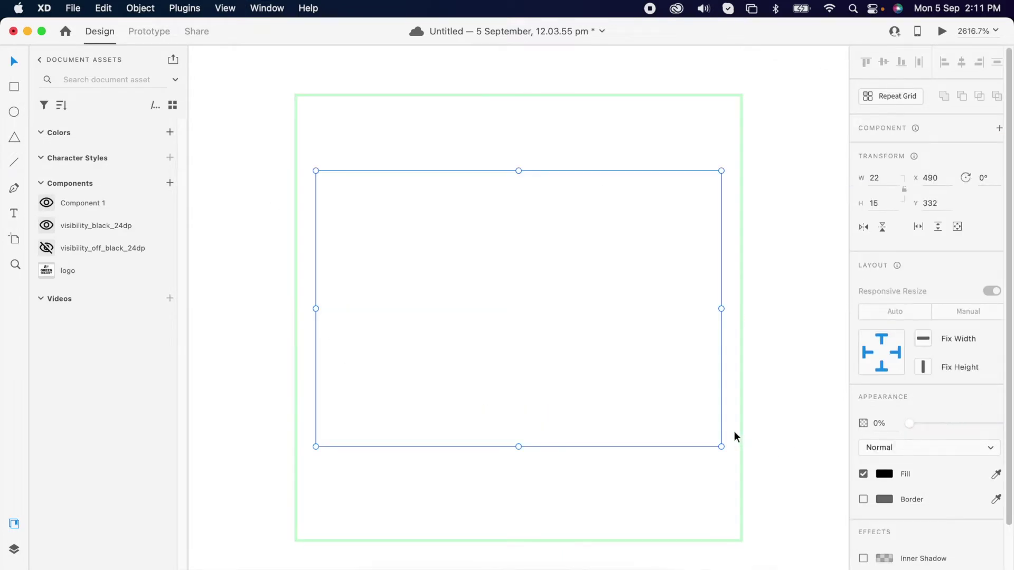
{"action": "left_click", "coordinate": [733, 429]}
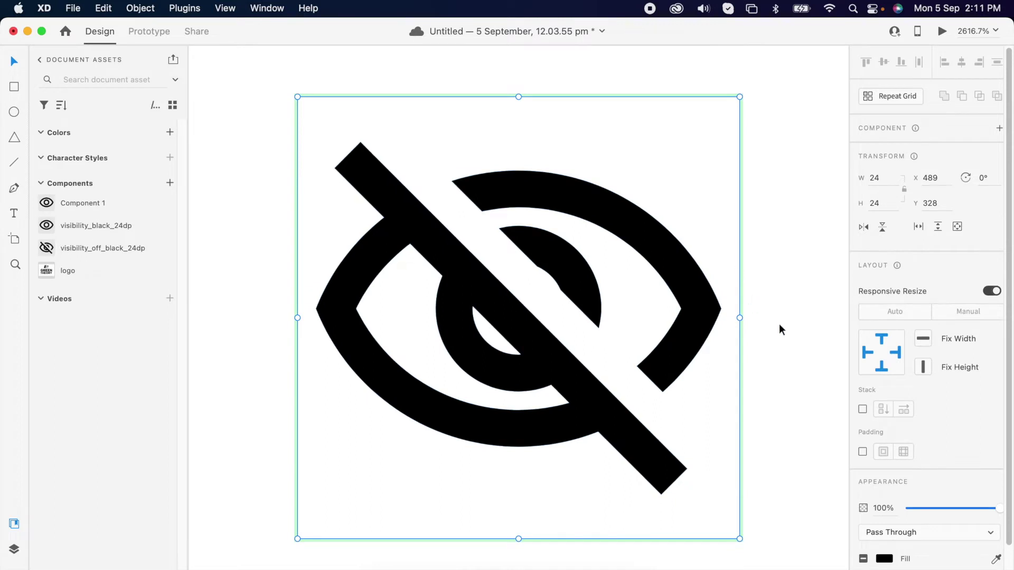
Toggle between Default State and State 2 to compare the open and crossed-out eye
{"action": "left_click", "coordinate": [908, 151]}
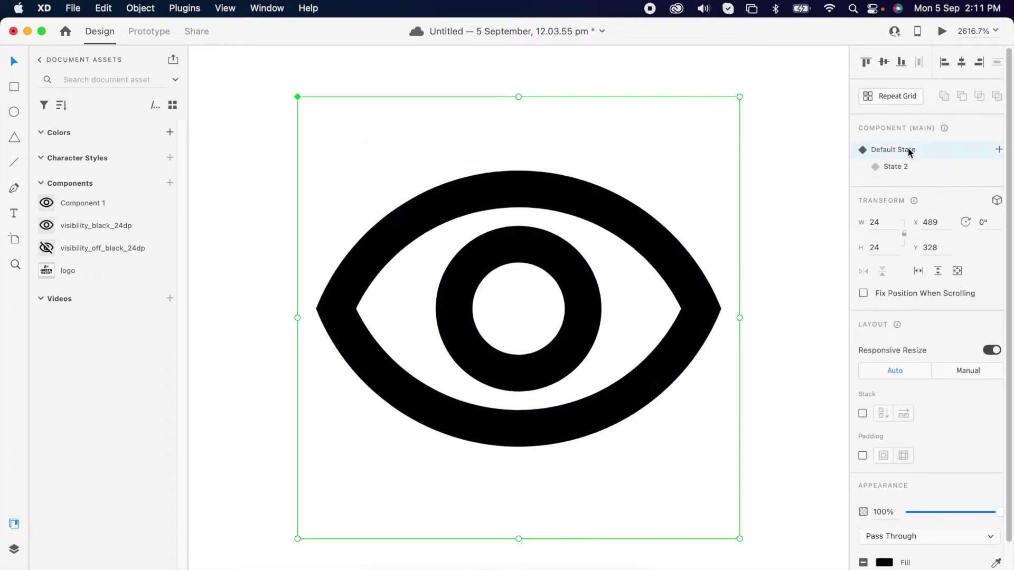
{"action": "left_click", "coordinate": [901, 168]}
{"action": "left_click", "coordinate": [901, 152]}
{"action": "left_click", "coordinate": [743, 119]}
{"action": "scroll", "coordinate": [744, 118], "scroll_direction": "down", "scroll_amount": 10}
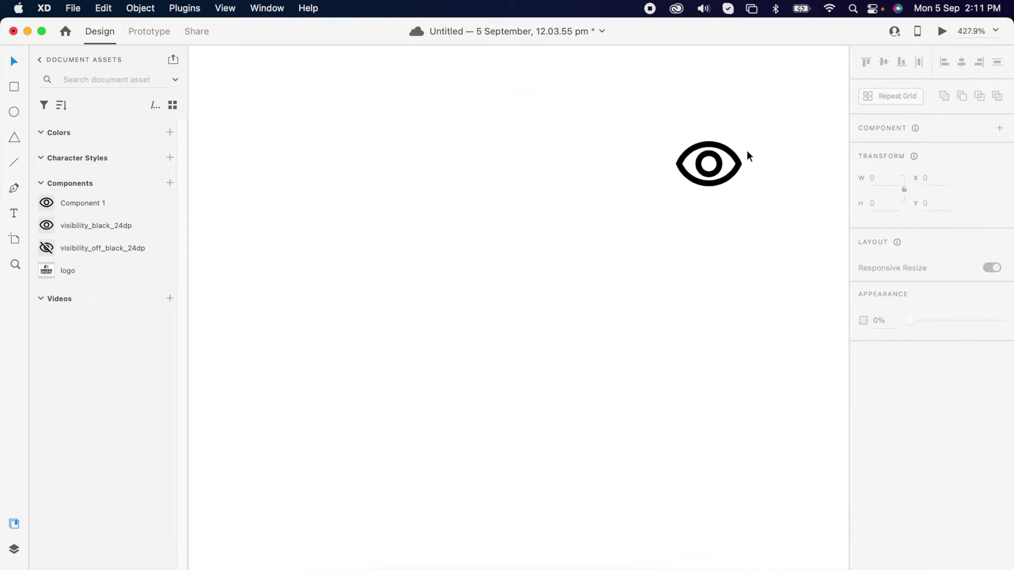
Paste the eye component into the Password field group at its right end
{"action": "scroll", "coordinate": [317, 179], "scroll_direction": "down", "scroll_amount": 5}
{"action": "left_click", "coordinate": [366, 172]}
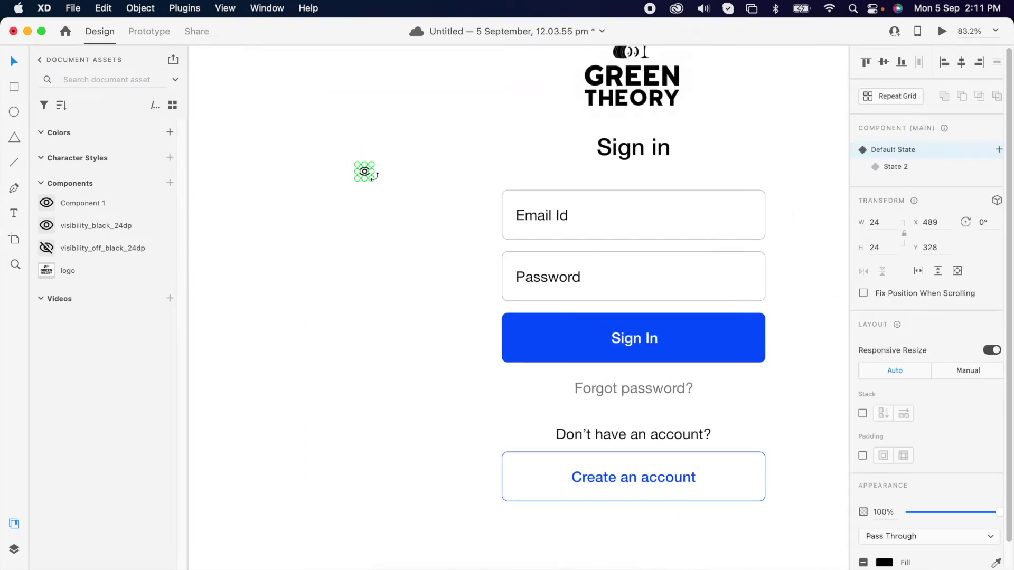
{"action": "left_click", "coordinate": [565, 279]}
{"action": "double_click", "coordinate": [565, 279]}
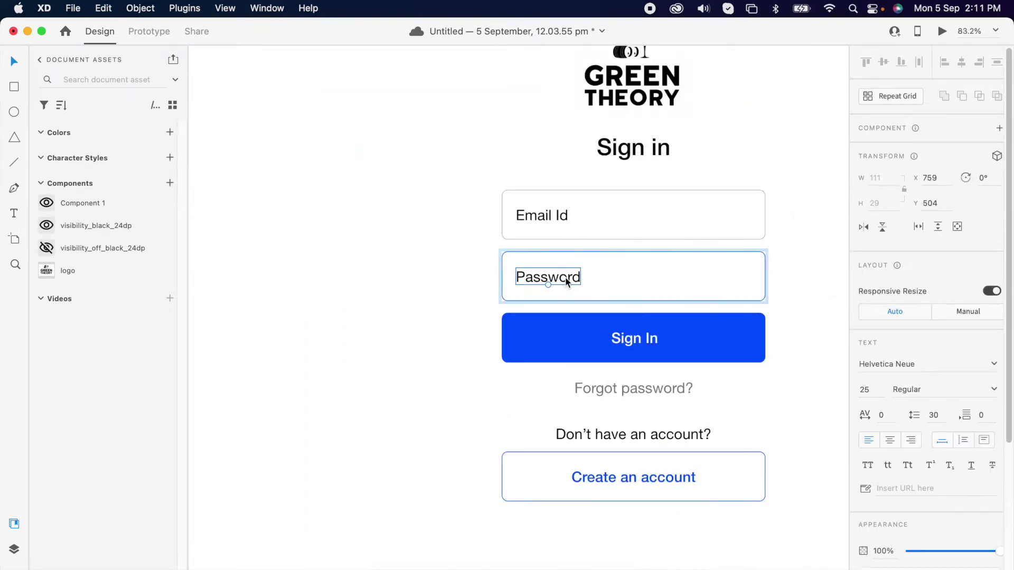
{"action": "key", "text": "super+3"}
{"action": "scroll", "coordinate": [563, 277], "scroll_direction": "down", "scroll_amount": 5}
{"action": "scroll", "coordinate": [563, 277], "scroll_direction": "right", "scroll_amount": 5}
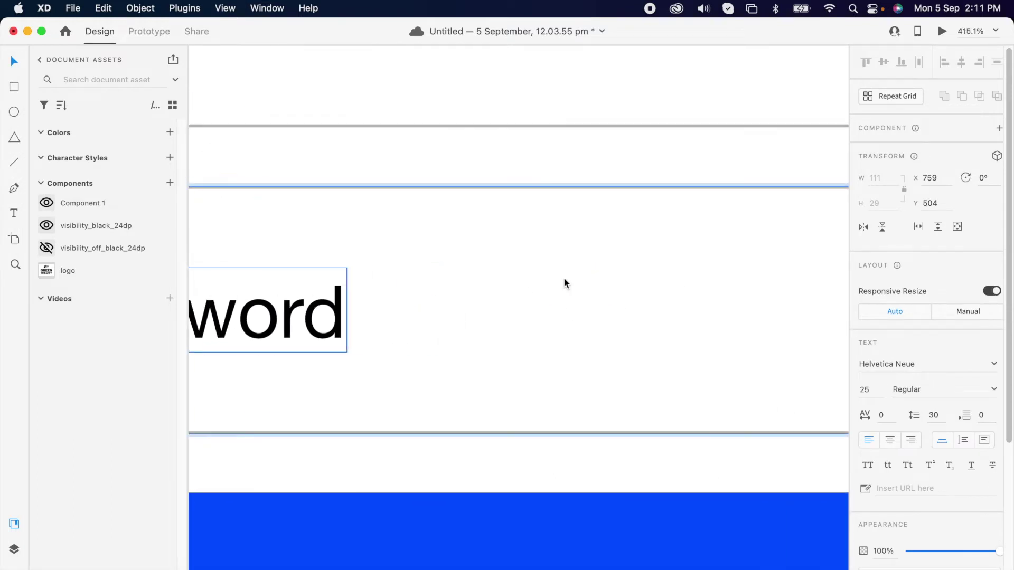
{"action": "scroll", "coordinate": [564, 280], "scroll_direction": "right", "scroll_amount": 5}
{"action": "key", "text": "super+v"}
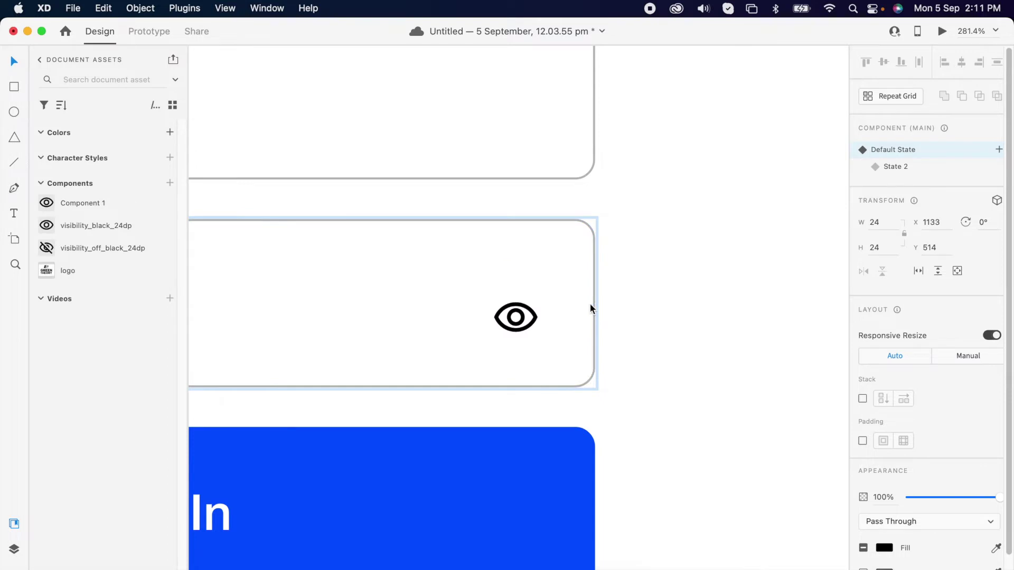
{"action": "left_click", "coordinate": [590, 304]}
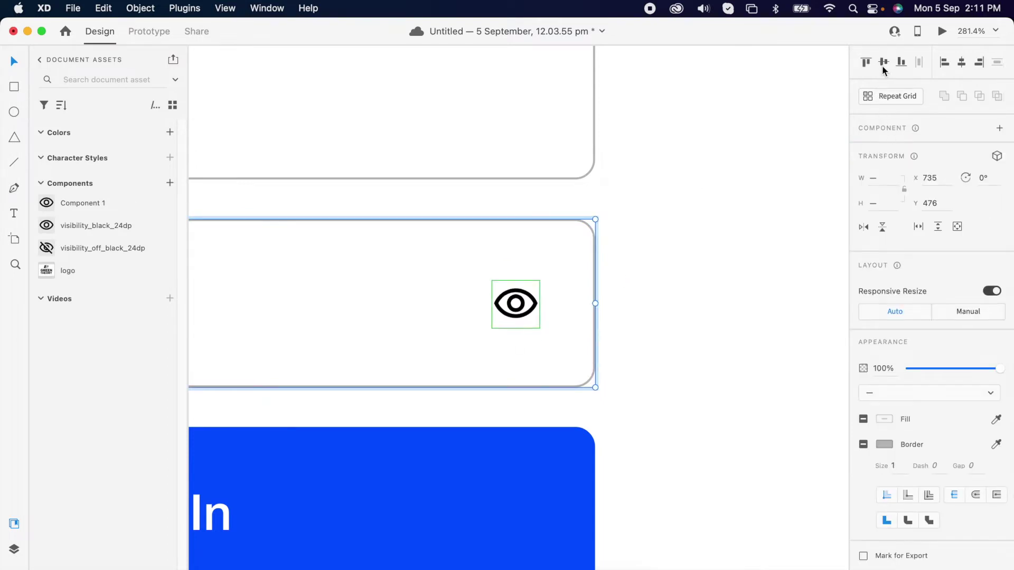
Preview the sign-in screen as a prototype, then close the preview
{"action": "left_click", "coordinate": [730, 238]}
{"action": "scroll", "coordinate": [730, 238], "scroll_direction": "down", "scroll_amount": 10}
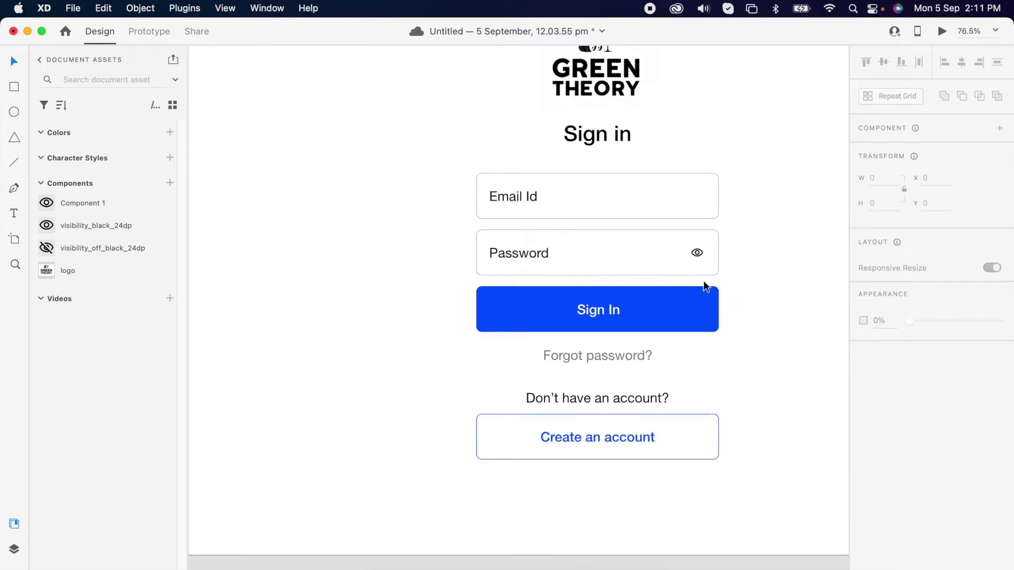
{"action": "key", "text": "super+Return"}
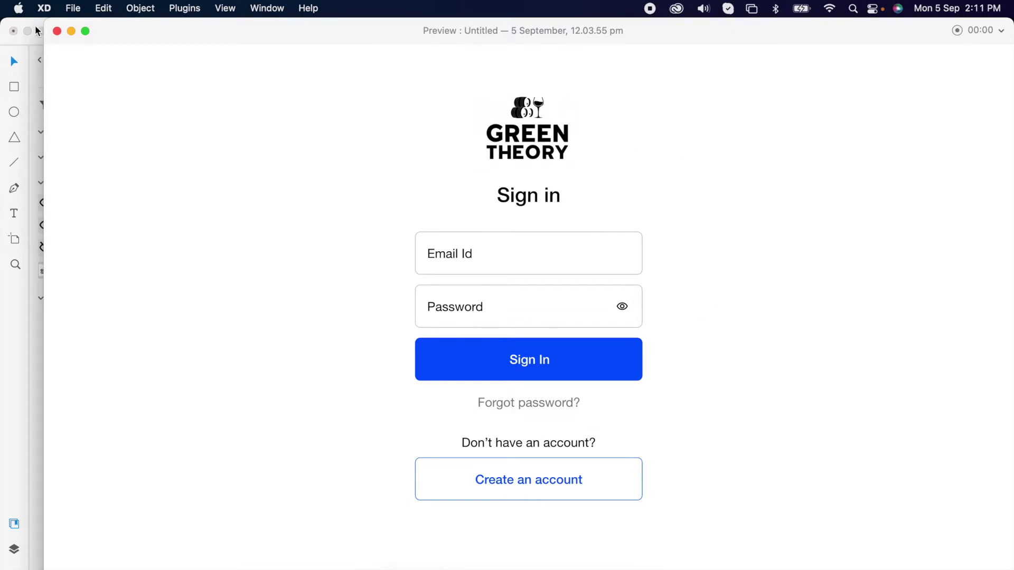
{"action": "left_click", "coordinate": [57, 32]}
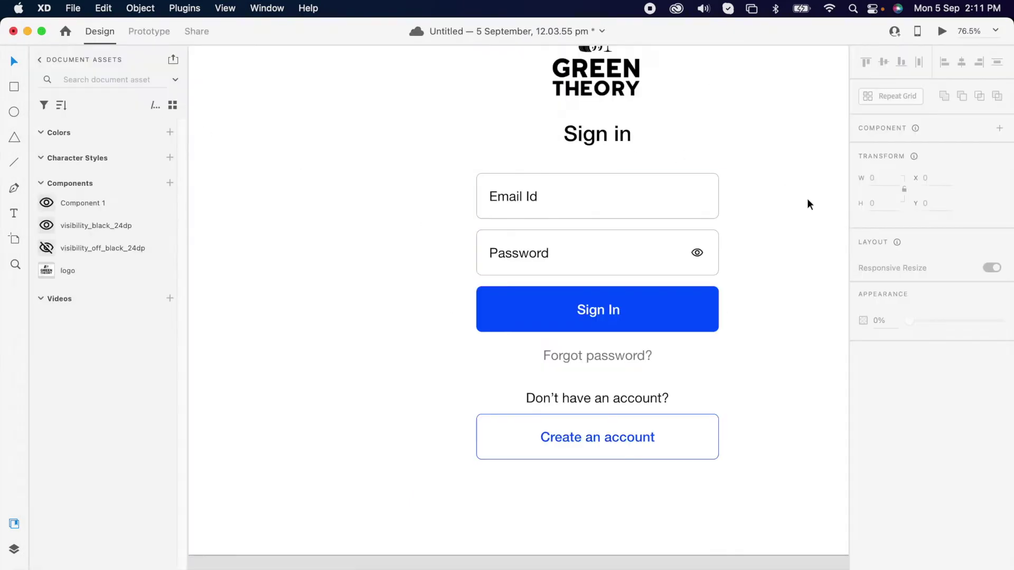
{"action": "scroll", "coordinate": [768, 154], "scroll_direction": "down", "scroll_amount": 3}
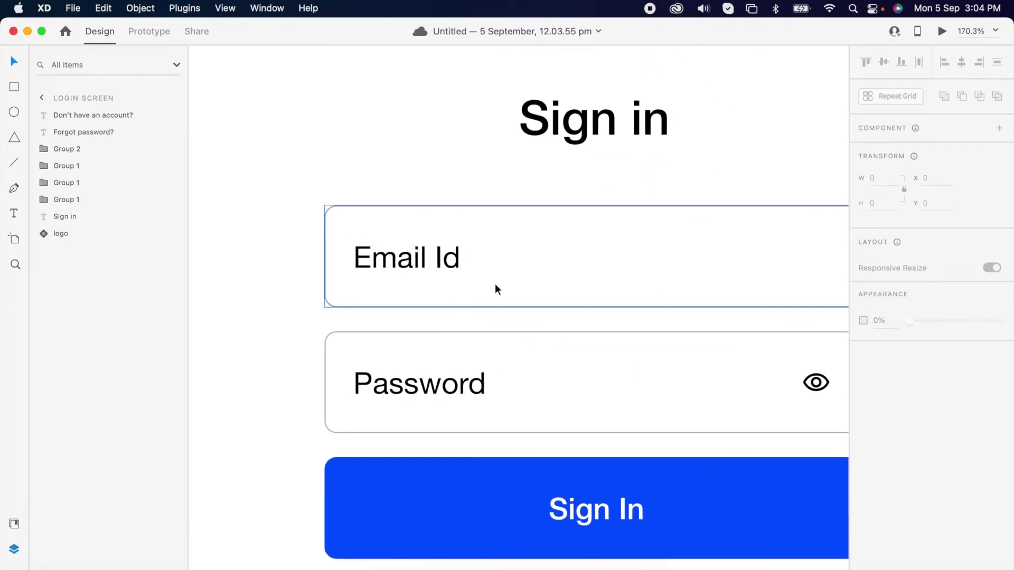
Duplicate the Email Id label, move the copy to its right, and retype it as a sample email address
{"action": "scroll", "coordinate": [496, 284], "scroll_direction": "right", "scroll_amount": 2}
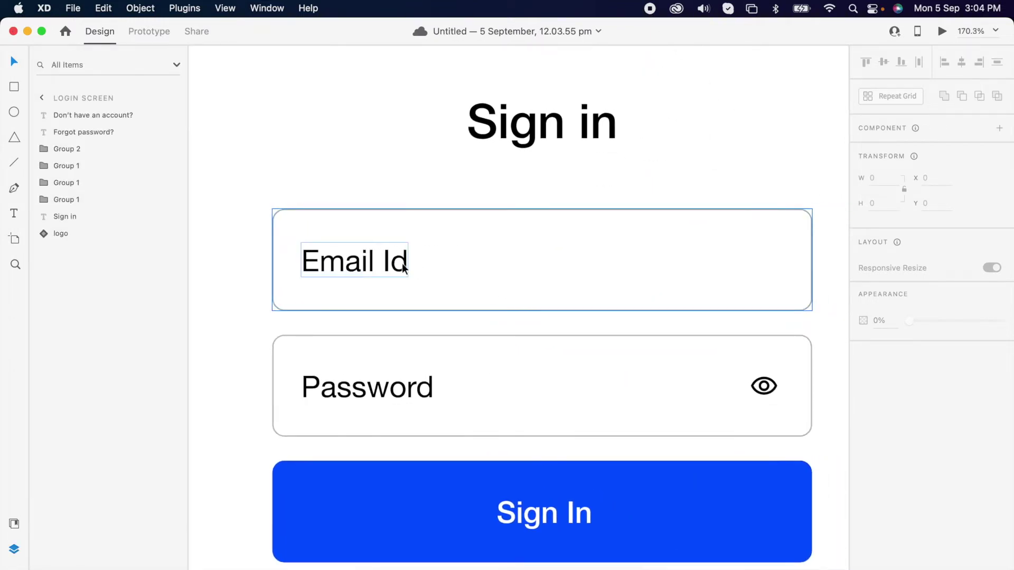
{"action": "double_click", "coordinate": [404, 267]}
{"action": "key", "text": "super+d"}
{"action": "left_click_drag", "start_coordinate": [404, 267], "coordinate": [526, 269]}
{"action": "double_click", "coordinate": [526, 269]}
{"action": "type", "text": "sample"}
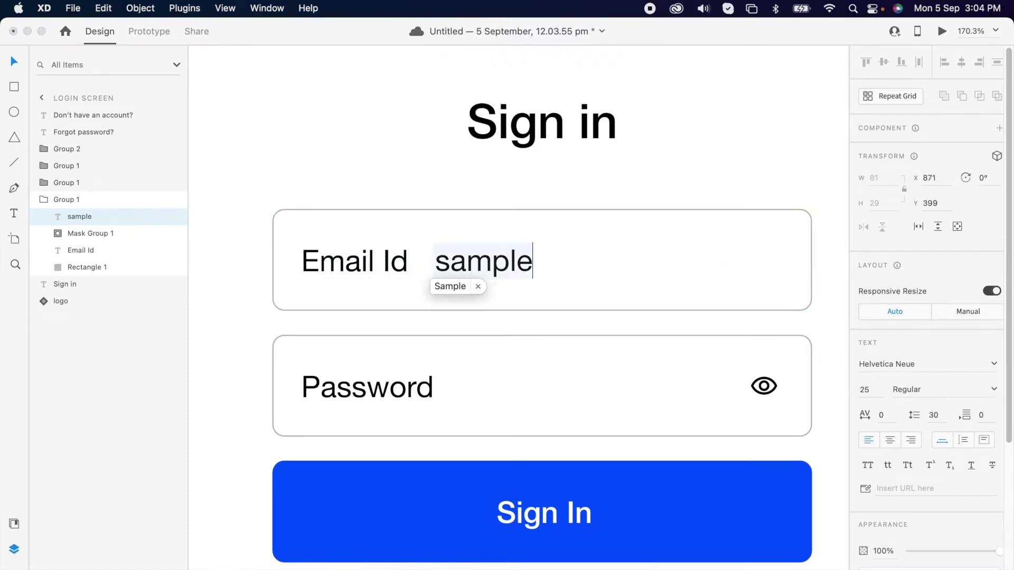
{"action": "type", "text": "&@"}
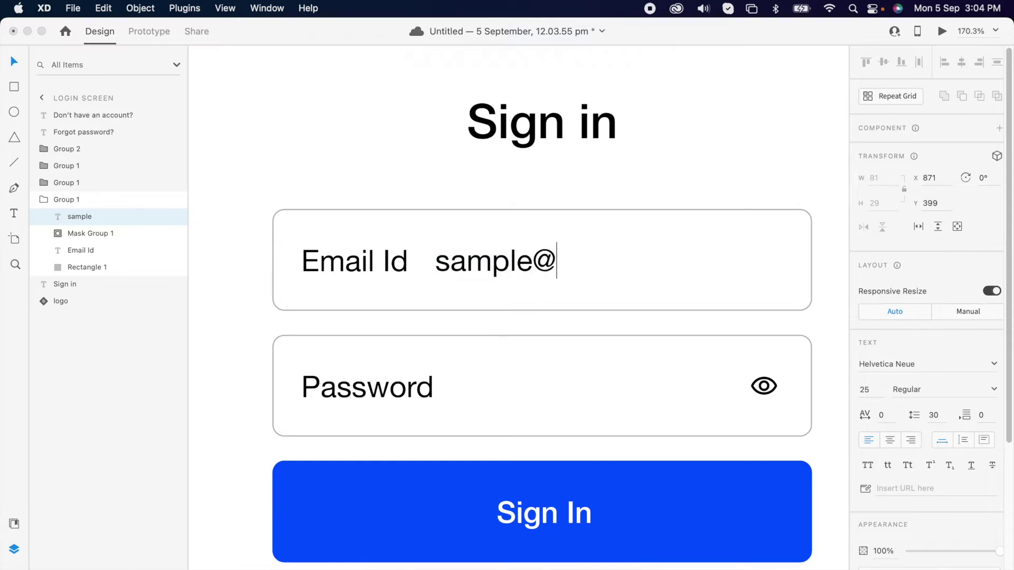
{"action": "type", "text": "gmail.com"}
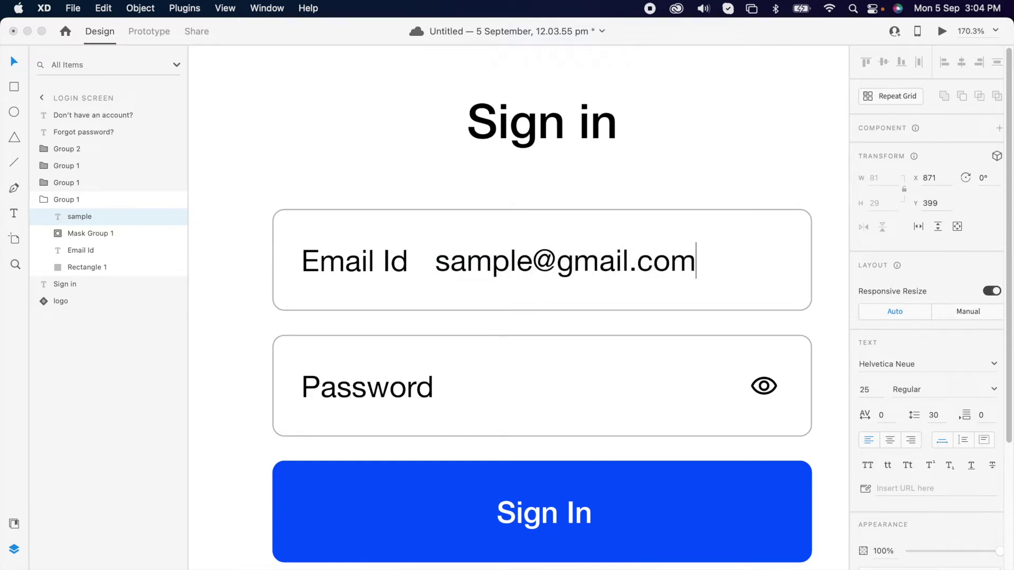
Mask the sample email text with a small rectangle drawn over its first letter
{"action": "key", "text": "Escape"}
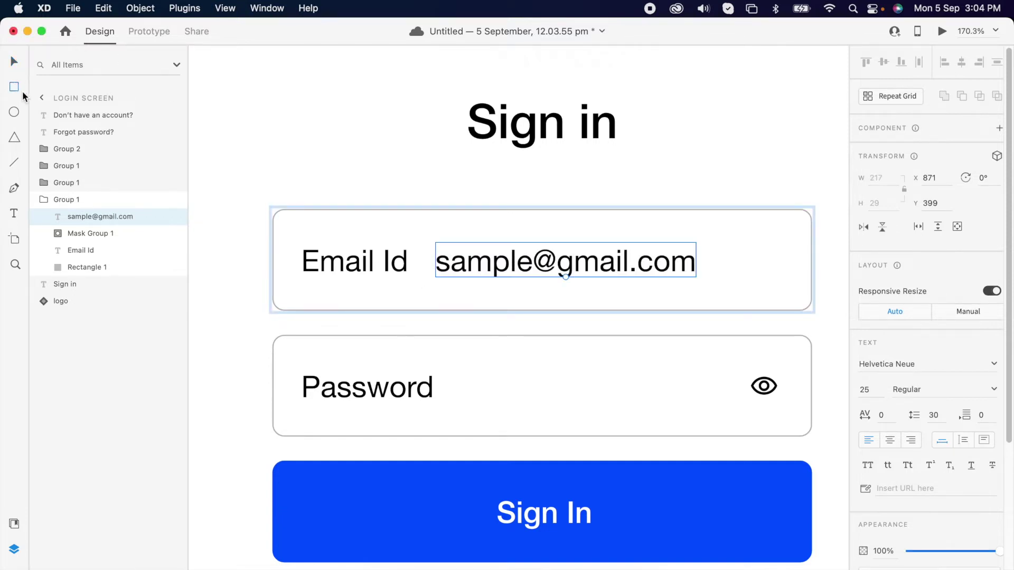
{"action": "left_click_drag", "start_coordinate": [434, 232], "coordinate": [454, 284]}
{"action": "key", "text": "v"}
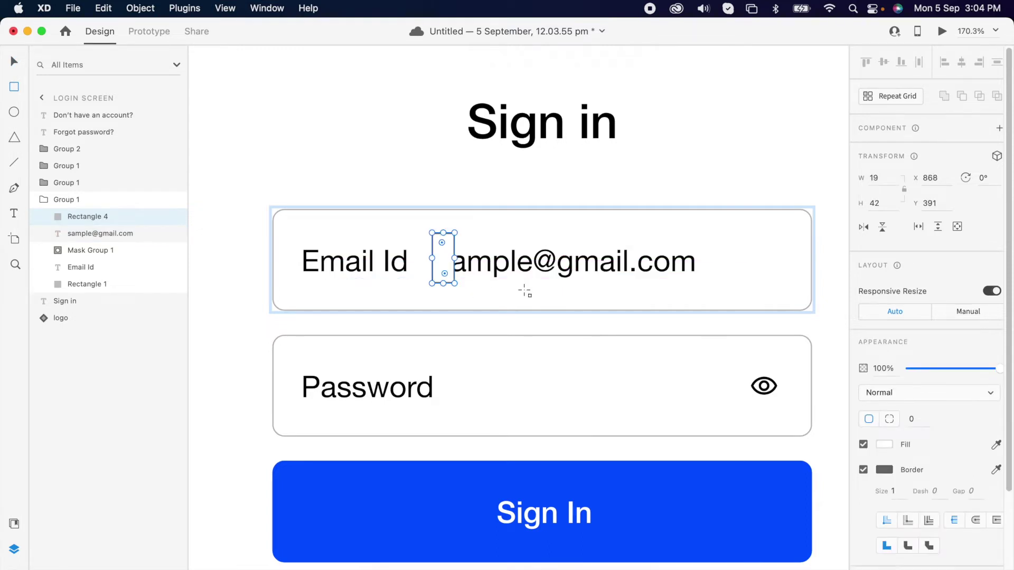
{"action": "double_click", "coordinate": [590, 268]}
{"action": "key", "text": "Right"}
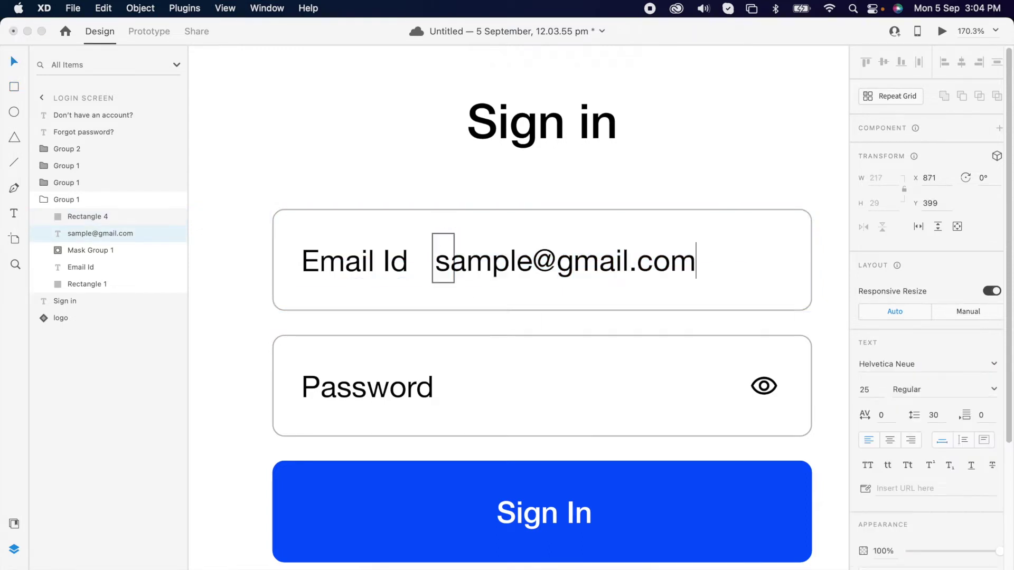
{"action": "key", "text": "Escape"}
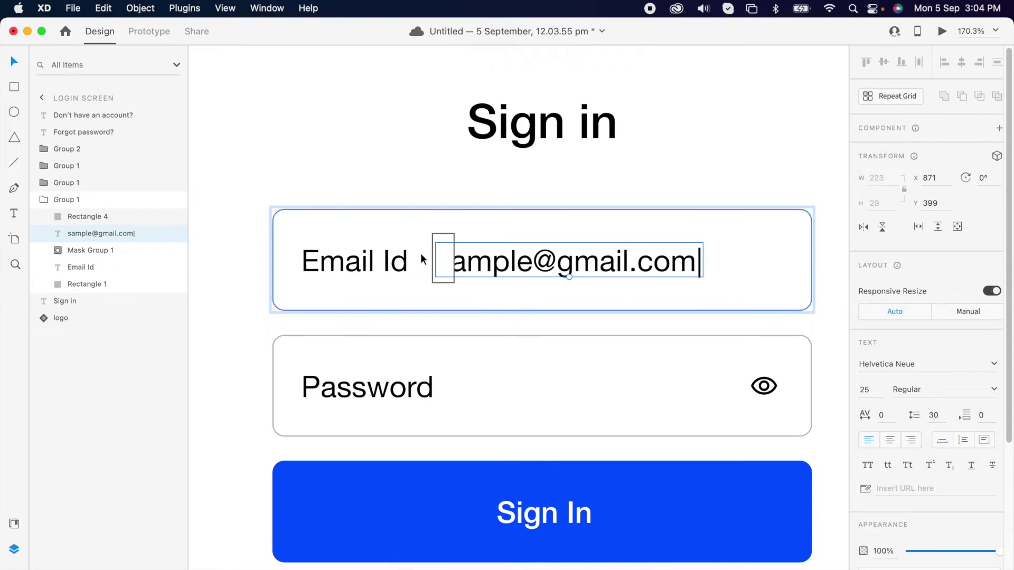
{"action": "left_click", "coordinate": [449, 259], "text": "shift"}
{"action": "right_click", "coordinate": [449, 259]}
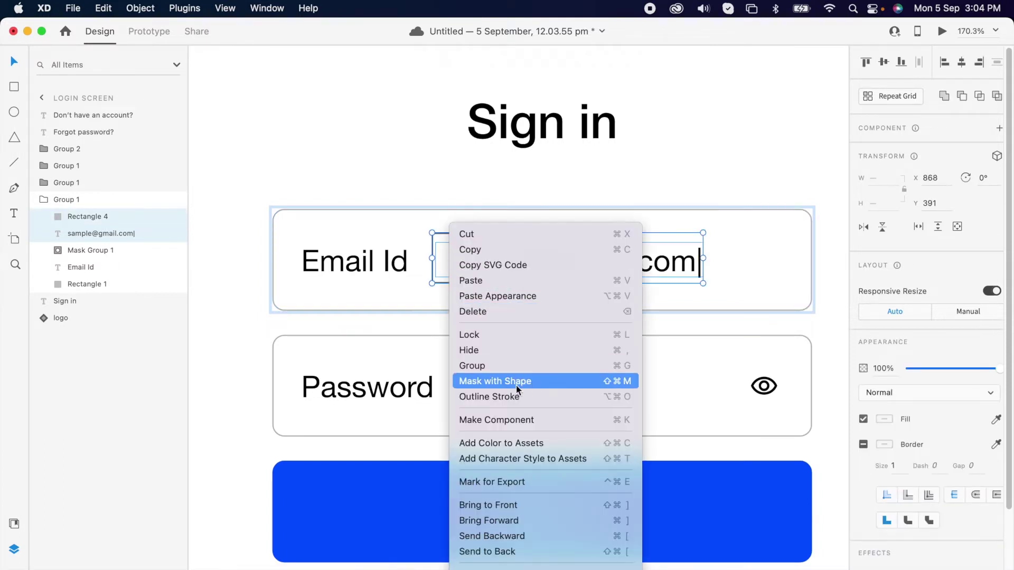
{"action": "left_click", "coordinate": [495, 380]}
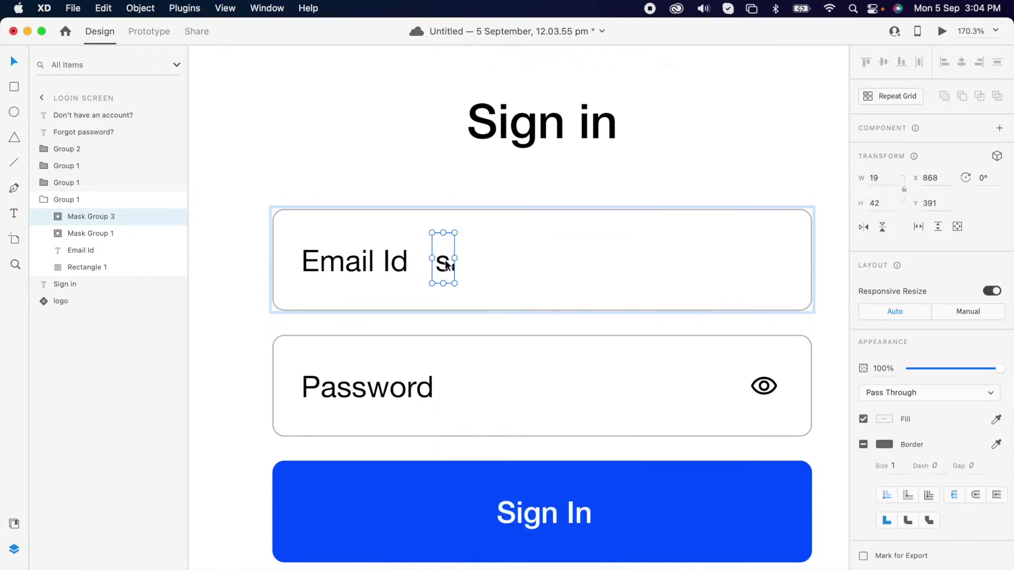
Widen the mask, move the masked email over the Email Id label, and narrow its rectangle
{"action": "double_click", "coordinate": [445, 258]}
{"action": "left_click_drag", "start_coordinate": [455, 259], "coordinate": [709, 259]}
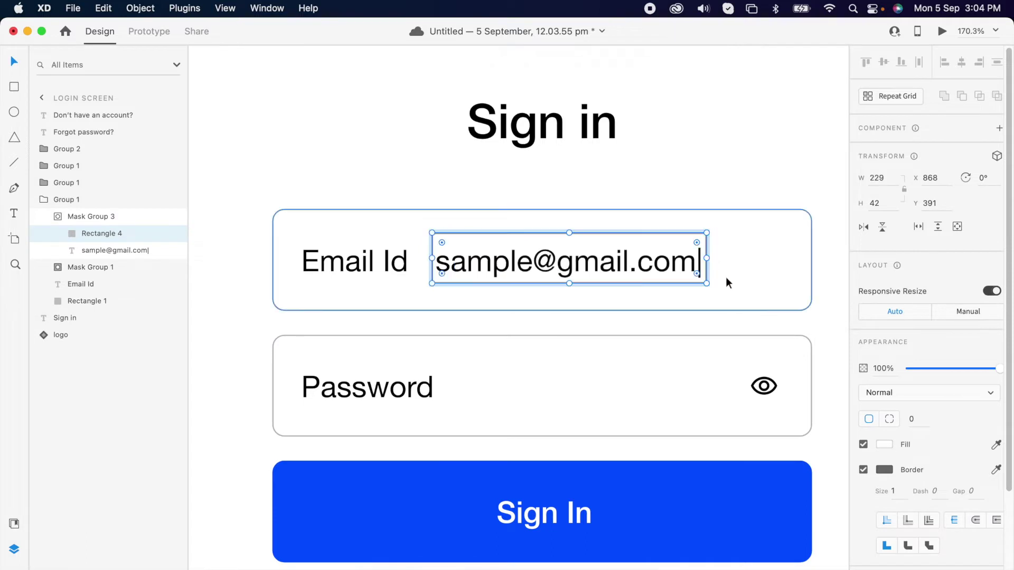
{"action": "left_click", "coordinate": [707, 287]}
{"action": "double_click", "coordinate": [681, 266]}
{"action": "left_click_drag", "start_coordinate": [681, 266], "coordinate": [299, 288]}
{"action": "double_click", "coordinate": [552, 262]}
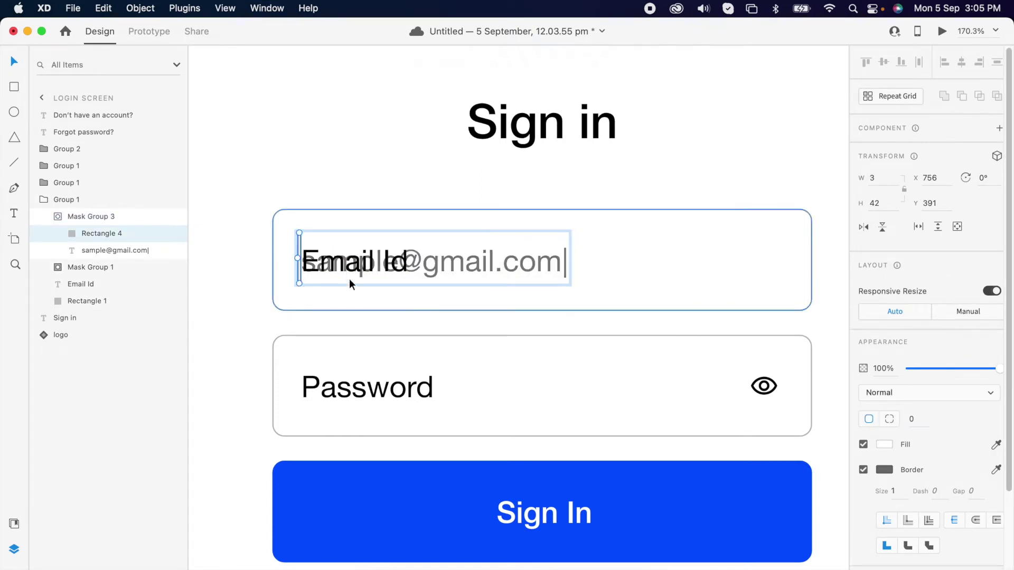
{"action": "left_click", "coordinate": [357, 410]}
Draw a small black dot after the Password label and repeat it into a row with Repeat Grid
{"action": "scroll", "coordinate": [405, 388], "scroll_direction": "down", "scroll_amount": 3}
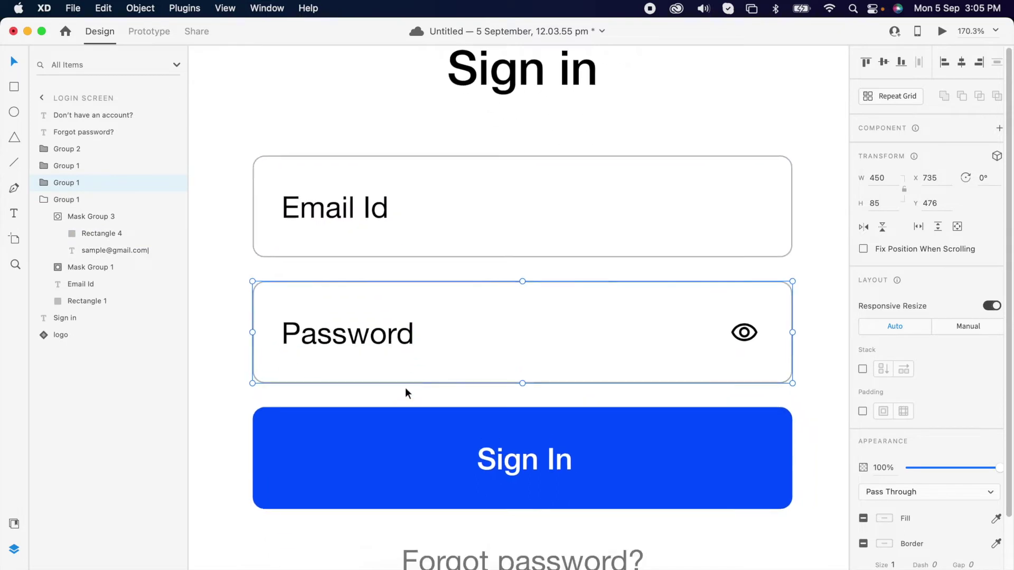
{"action": "double_click", "coordinate": [398, 338]}
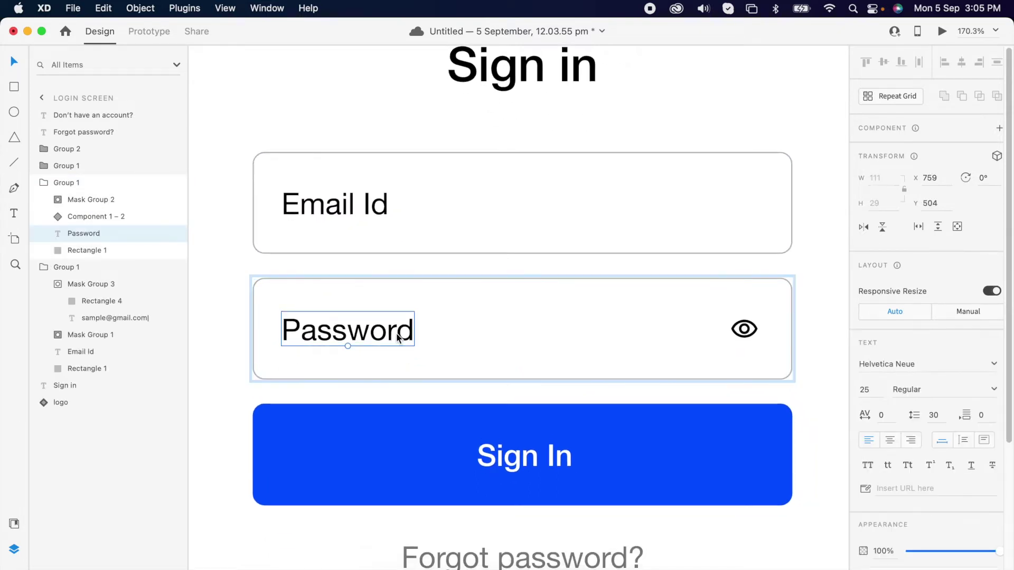
{"action": "left_click_drag", "start_coordinate": [439, 325], "coordinate": [444, 329]}
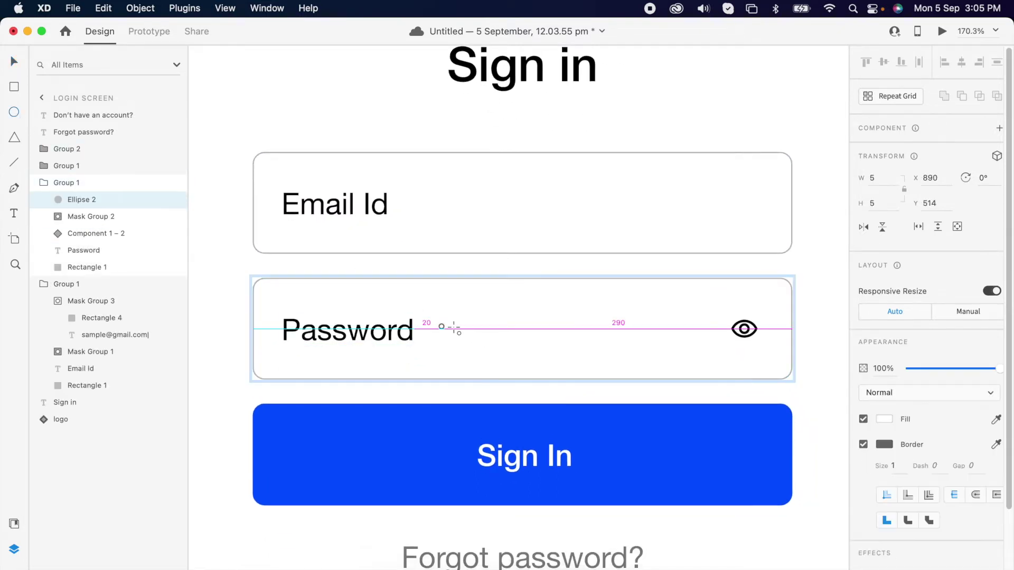
{"action": "left_click", "coordinate": [885, 419]}
{"action": "left_click", "coordinate": [754, 411]}
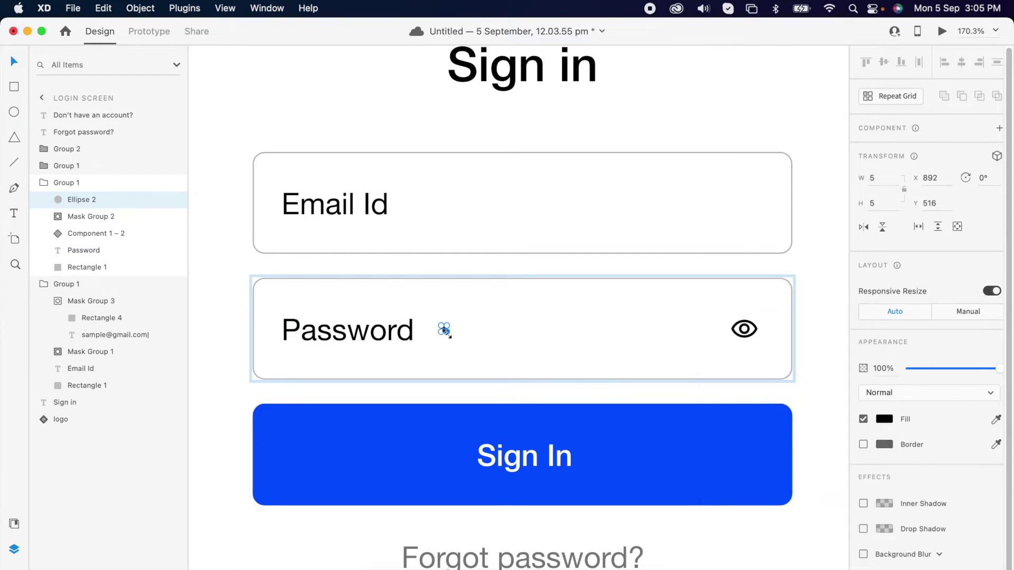
{"action": "scroll", "coordinate": [445, 330], "scroll_direction": "up", "scroll_amount": 5}
{"action": "key", "text": "super+r"}
{"action": "mouse_move", "coordinate": [448, 326]}
{"action": "left_mouse_down"}
{"action": "mouse_move", "coordinate": [792, 326]}
{"action": "mouse_move", "coordinate": [655, 325]}
{"action": "mouse_move", "coordinate": [678, 325]}
{"action": "left_mouse_up"}
Mask the dot row with a rectangle over its start so the dots begin hidden
{"action": "key", "text": "r"}
{"action": "left_click_drag", "start_coordinate": [436, 304], "coordinate": [461, 371]}
{"action": "left_click", "coordinate": [474, 328], "text": "shift"}
{"action": "right_click", "coordinate": [478, 328]}
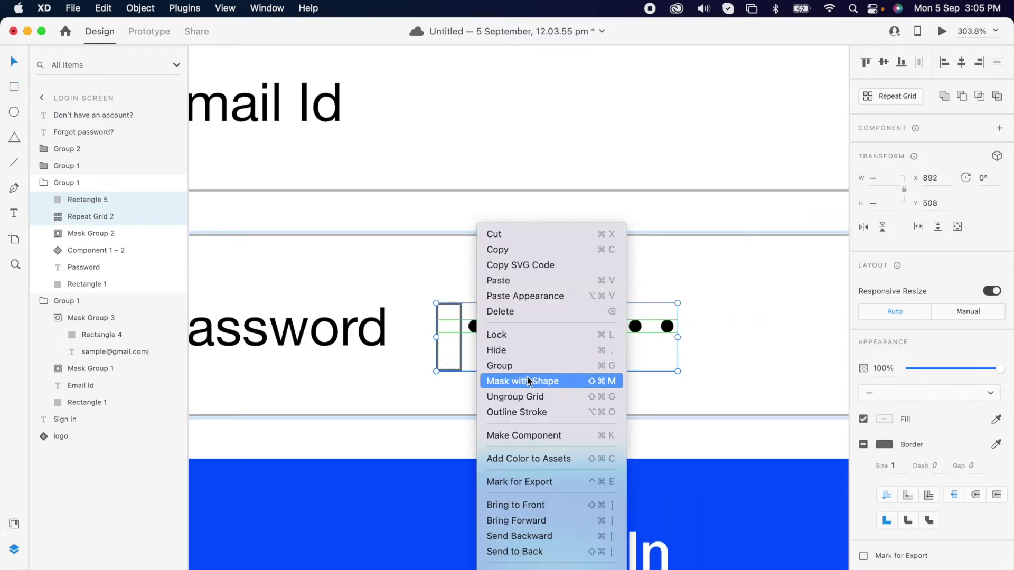
{"action": "left_click", "coordinate": [528, 380]}
{"action": "scroll", "coordinate": [465, 359], "scroll_direction": "down", "scroll_amount": 5}
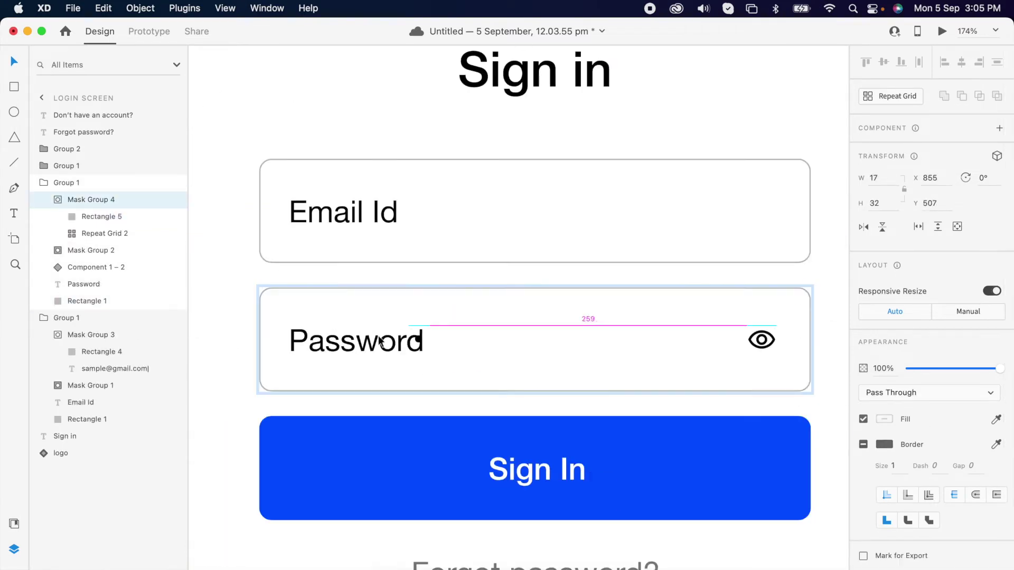
{"action": "double_click", "coordinate": [296, 341]}
{"action": "left_click", "coordinate": [306, 317]}
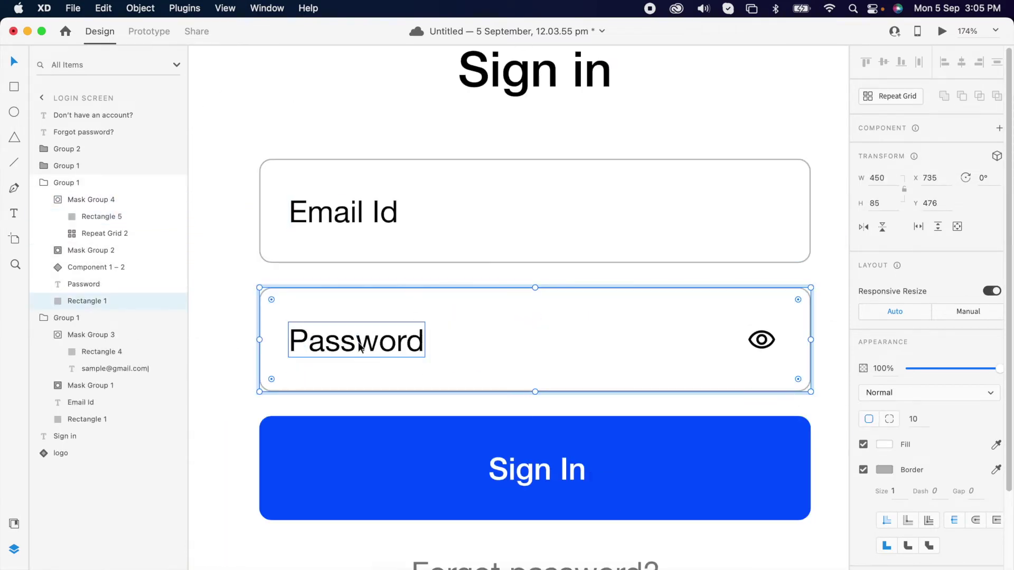
{"action": "scroll", "coordinate": [421, 341], "scroll_direction": "down", "scroll_amount": 5}
{"action": "left_click", "coordinate": [680, 295]}
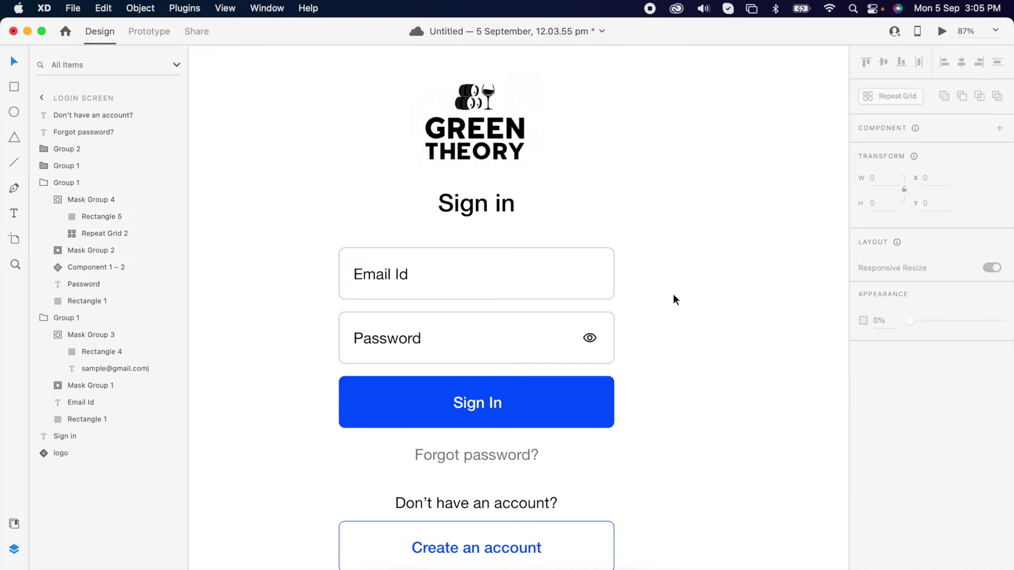
Duplicate the Password label to its right and retype the copy as a sample password
{"action": "scroll", "coordinate": [528, 370], "scroll_direction": "up", "scroll_amount": 3}
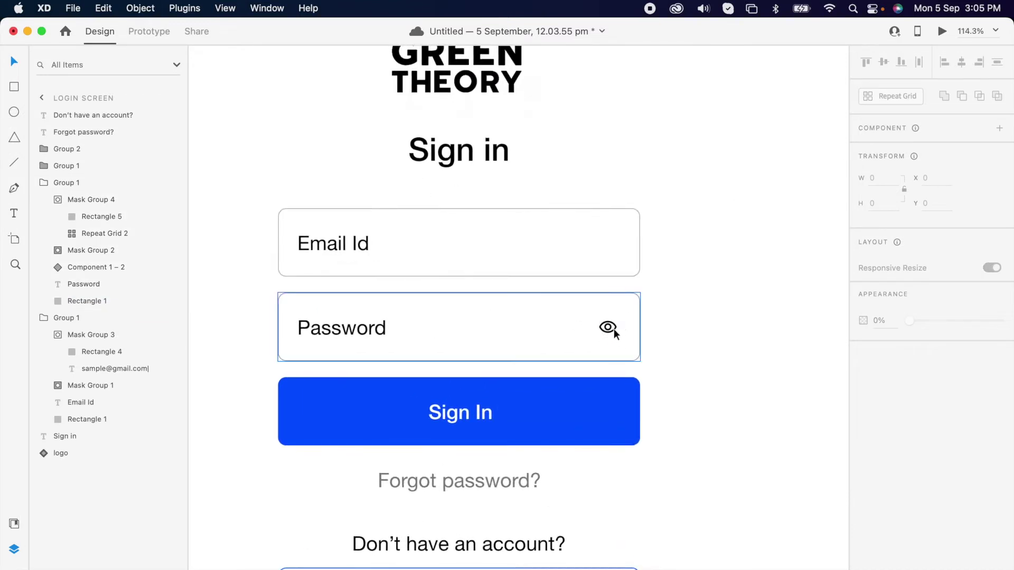
{"action": "double_click", "coordinate": [364, 330]}
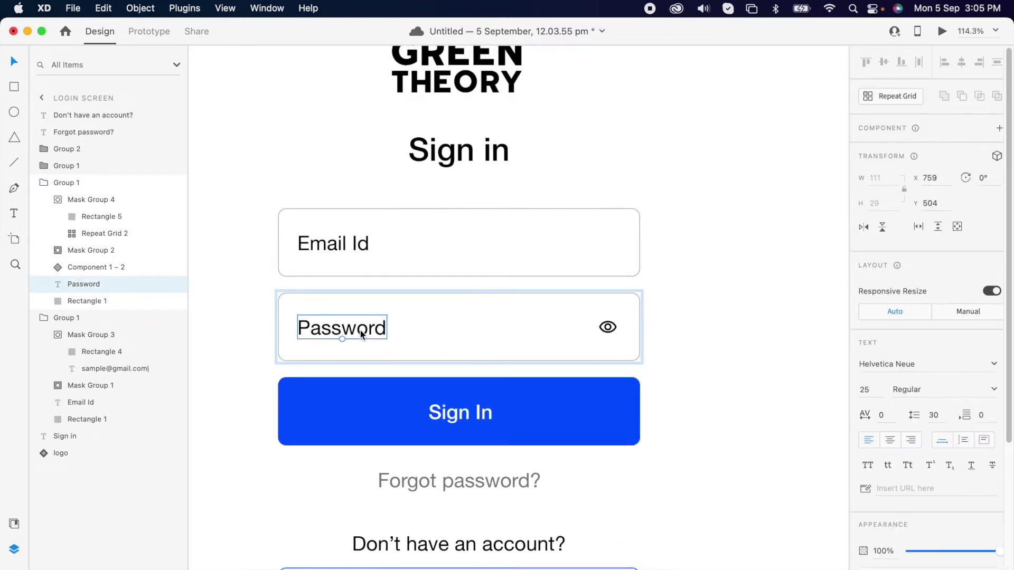
{"action": "left_click_drag", "start_coordinate": [358, 332], "coordinate": [475, 335]}
{"action": "double_click", "coordinate": [475, 335]}
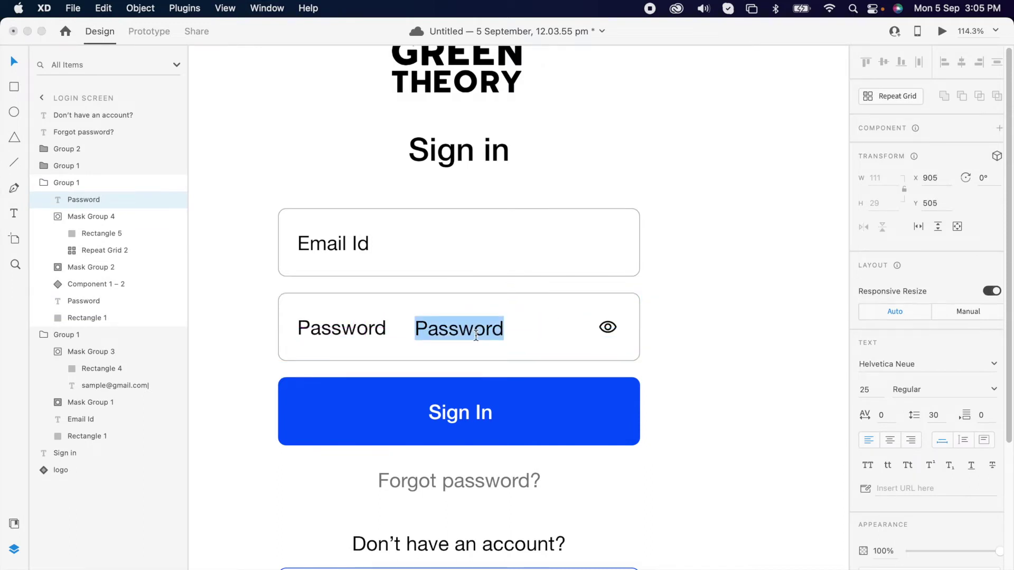
{"action": "key", "text": "BackSpace"}
{"action": "key", "text": "BackSpace"}
{"action": "key", "text": "Escape"}
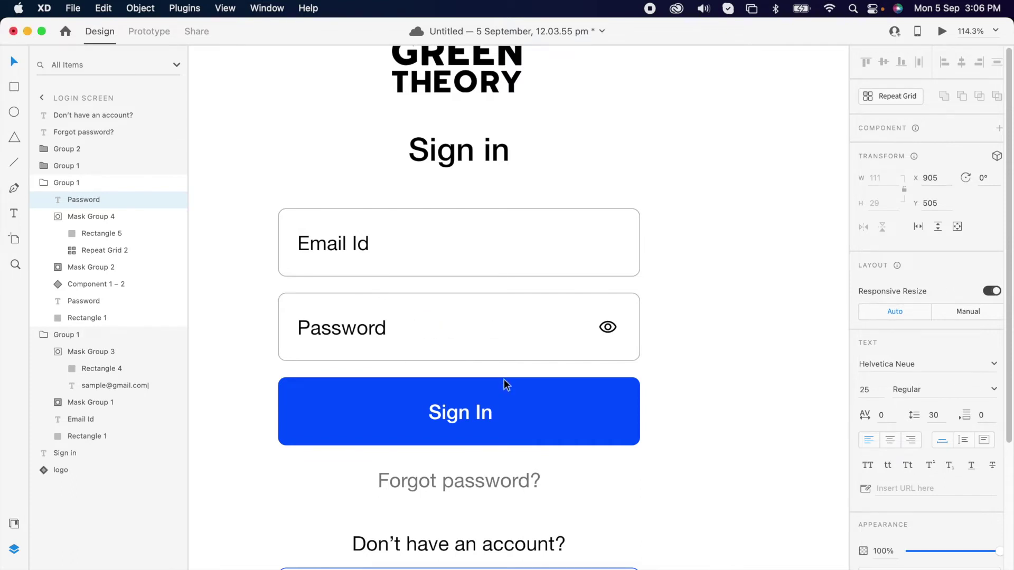
Mask the password text with a small rectangle, move it over the Password label, and narrow the mask
{"action": "left_click_drag", "start_coordinate": [411, 311], "coordinate": [426, 347]}
{"action": "left_click", "coordinate": [441, 332], "text": "shift"}
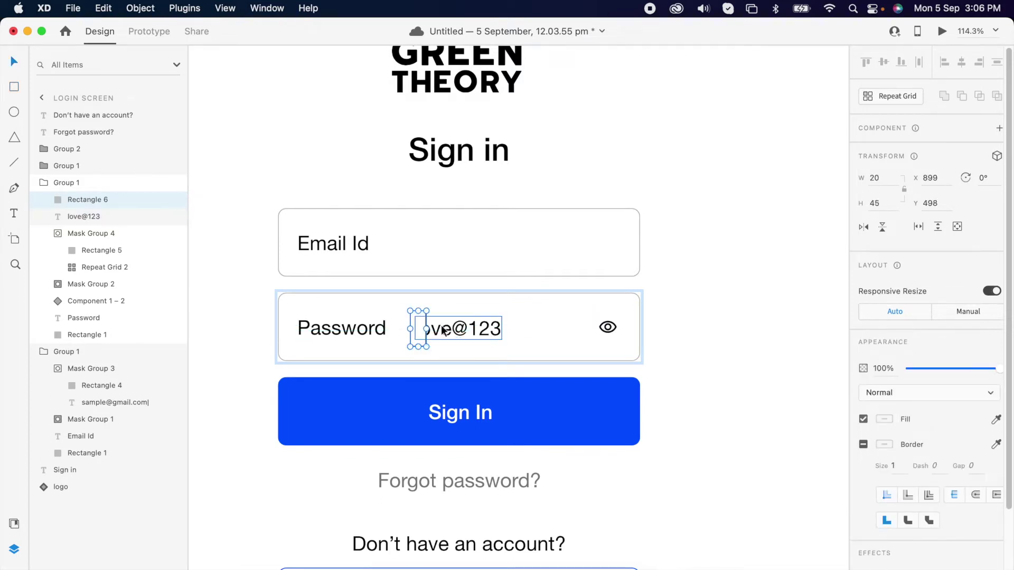
{"action": "right_click", "coordinate": [442, 331]}
{"action": "left_click", "coordinate": [522, 390]}
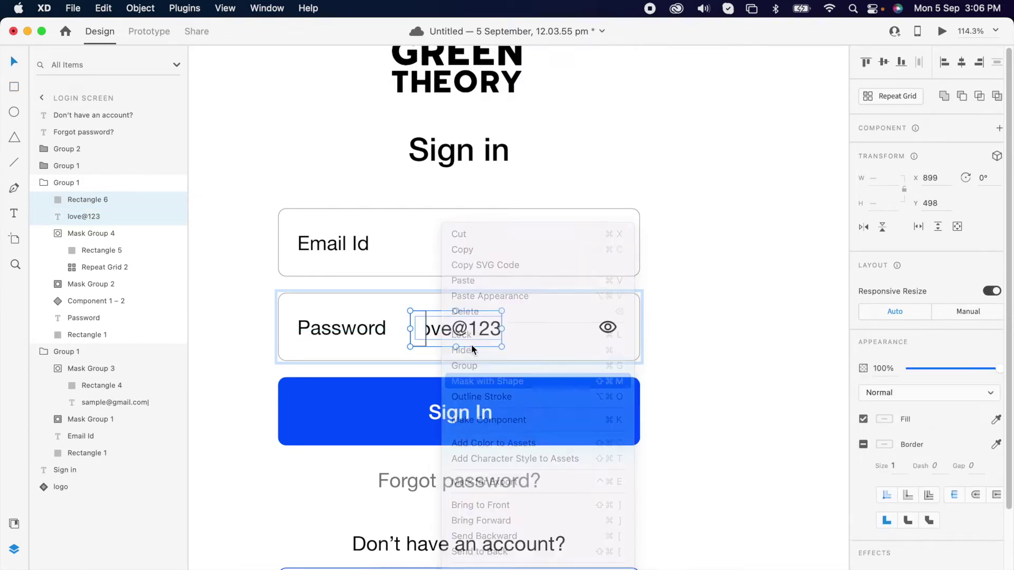
{"action": "double_click", "coordinate": [420, 332]}
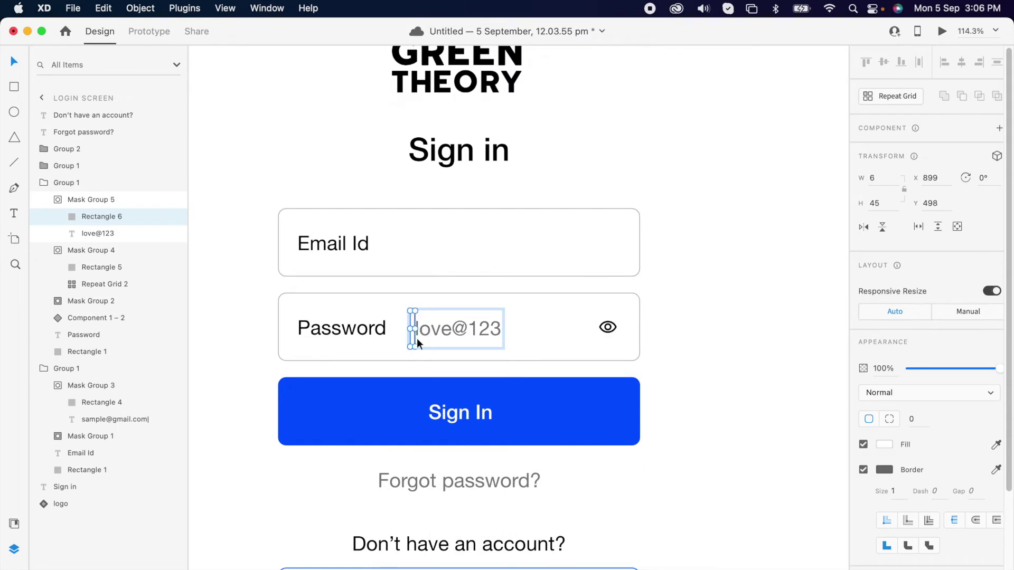
{"action": "left_click", "coordinate": [439, 359]}
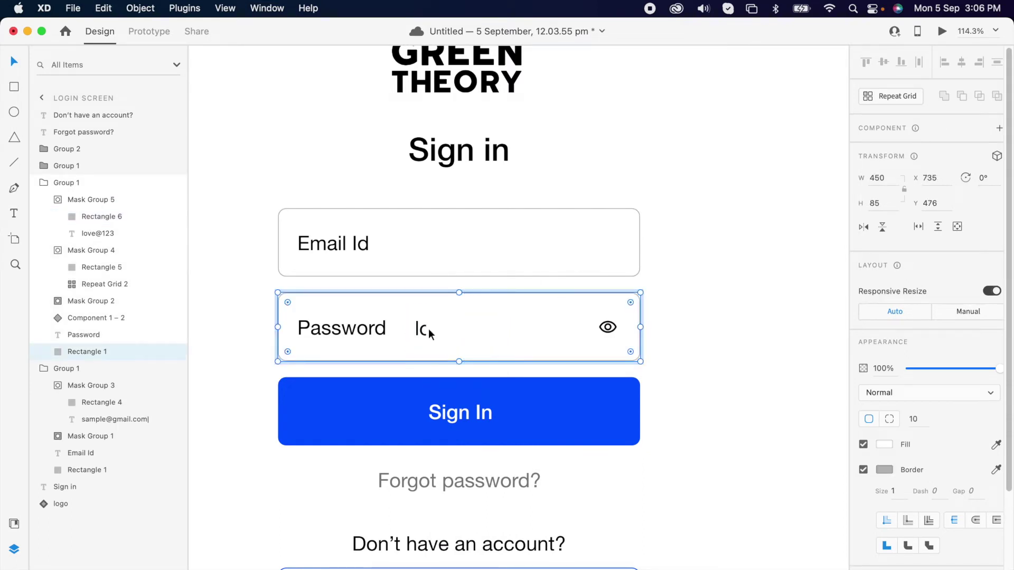
{"action": "left_click_drag", "start_coordinate": [423, 330], "coordinate": [297, 337]}
{"action": "double_click", "coordinate": [306, 328]}
{"action": "left_click", "coordinate": [334, 343]}
{"action": "left_click", "coordinate": [340, 336]}
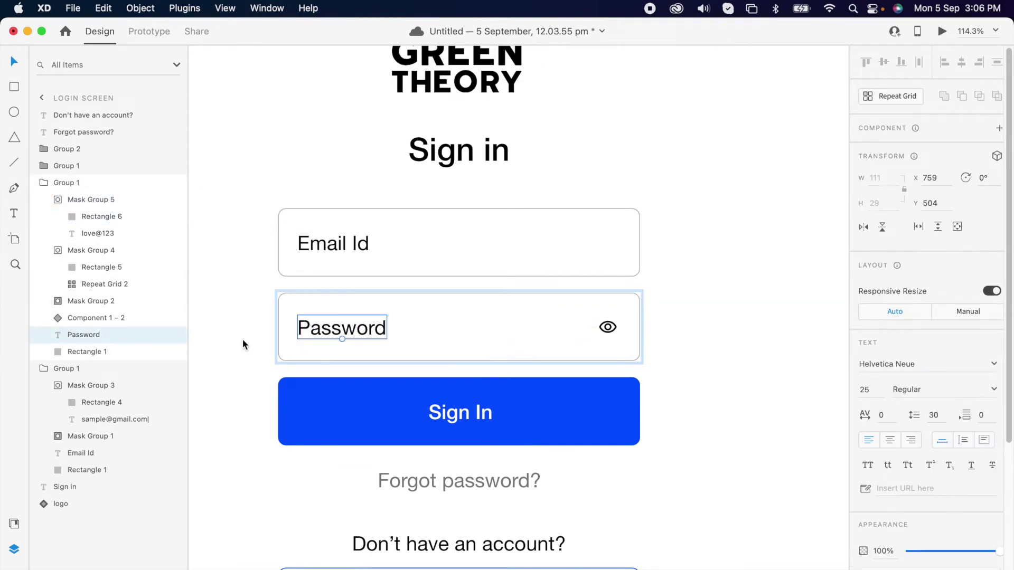
{"action": "left_click", "coordinate": [579, 326]}
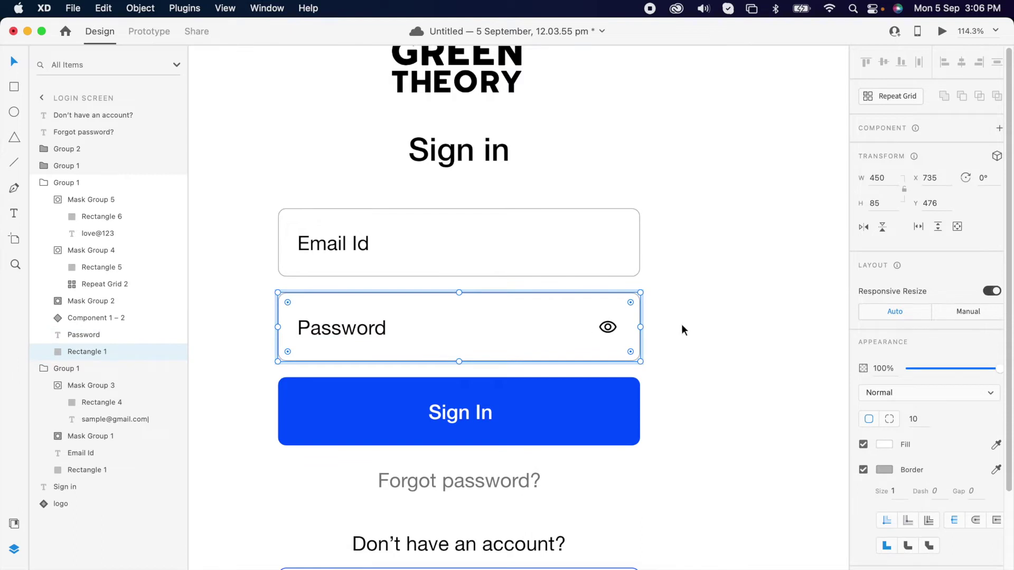
{"action": "left_click", "coordinate": [681, 332]}
{"action": "scroll", "coordinate": [621, 315], "scroll_direction": "down", "scroll_amount": 10}
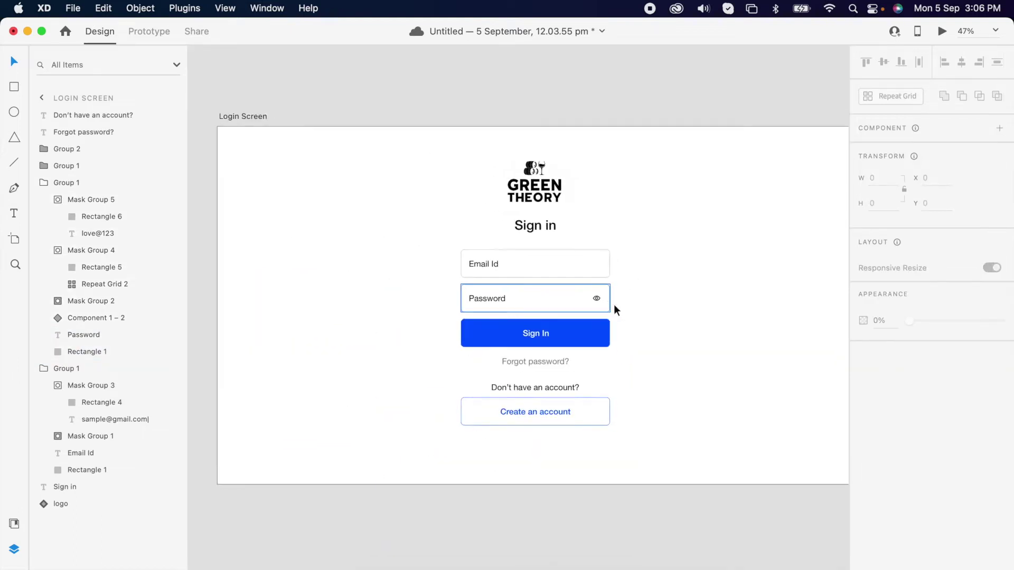
Duplicate the Login Screen artboard and set the copy's Email Id label opacity to 0%
{"action": "left_click", "coordinate": [336, 182]}
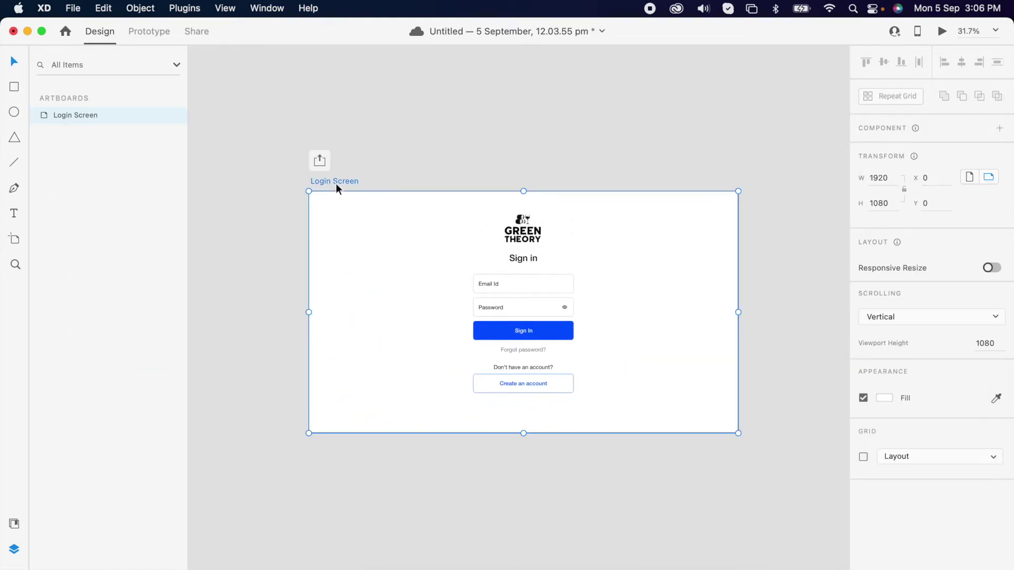
{"action": "key", "text": "super+d"}
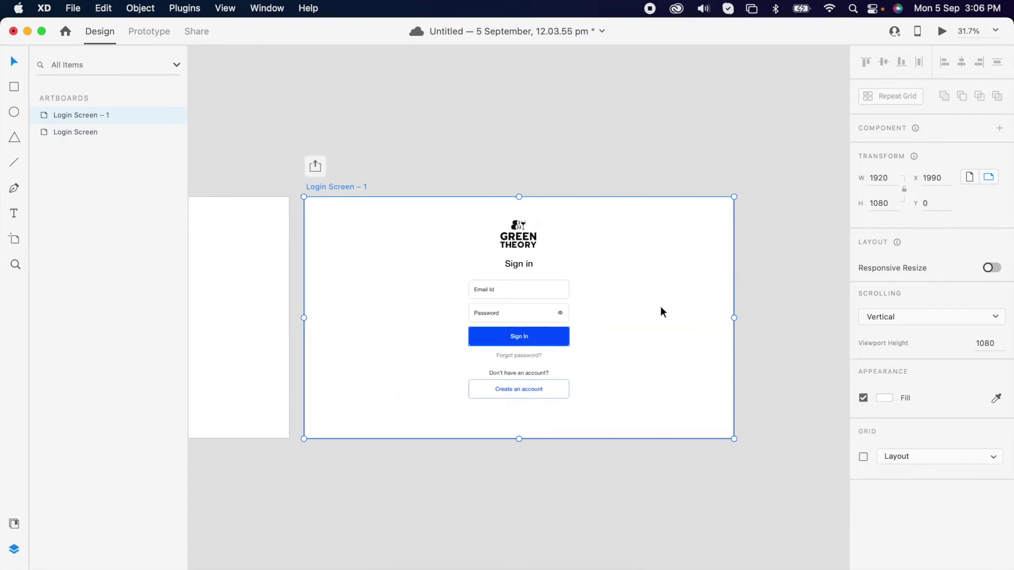
{"action": "scroll", "coordinate": [512, 292], "scroll_direction": "up", "scroll_amount": 5}
{"action": "left_click", "coordinate": [467, 285], "text": "super"}
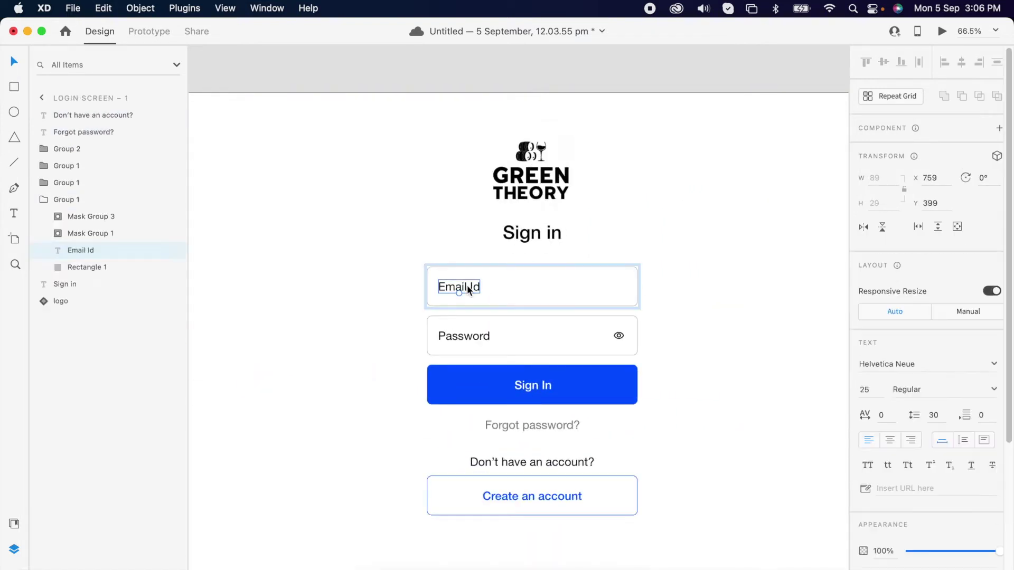
{"action": "left_click_drag", "start_coordinate": [991, 555], "coordinate": [856, 566]}
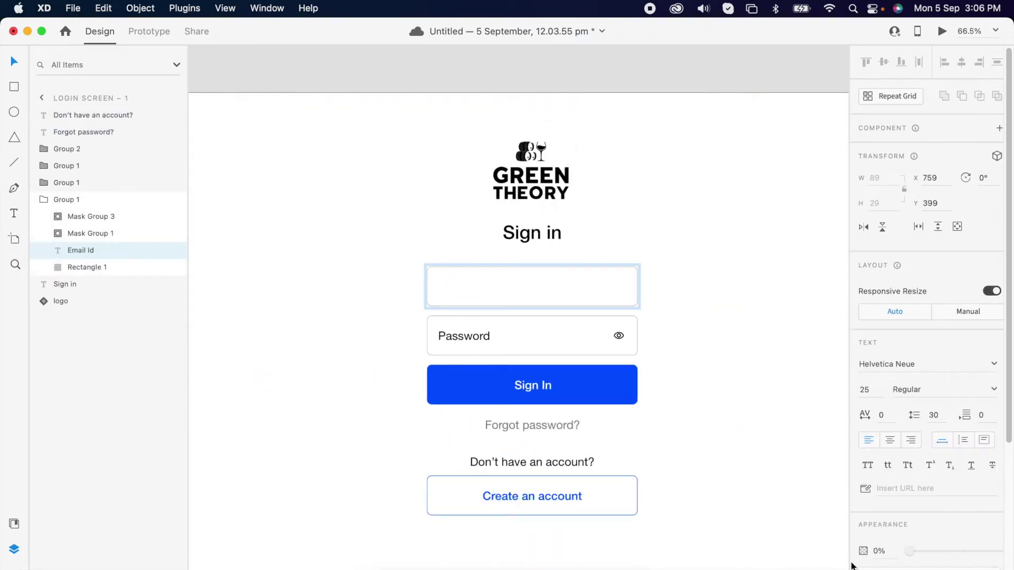
Widen Rectangle 2 in the copy's email mask group to reveal the full sample email
{"action": "left_click", "coordinate": [58, 233]}
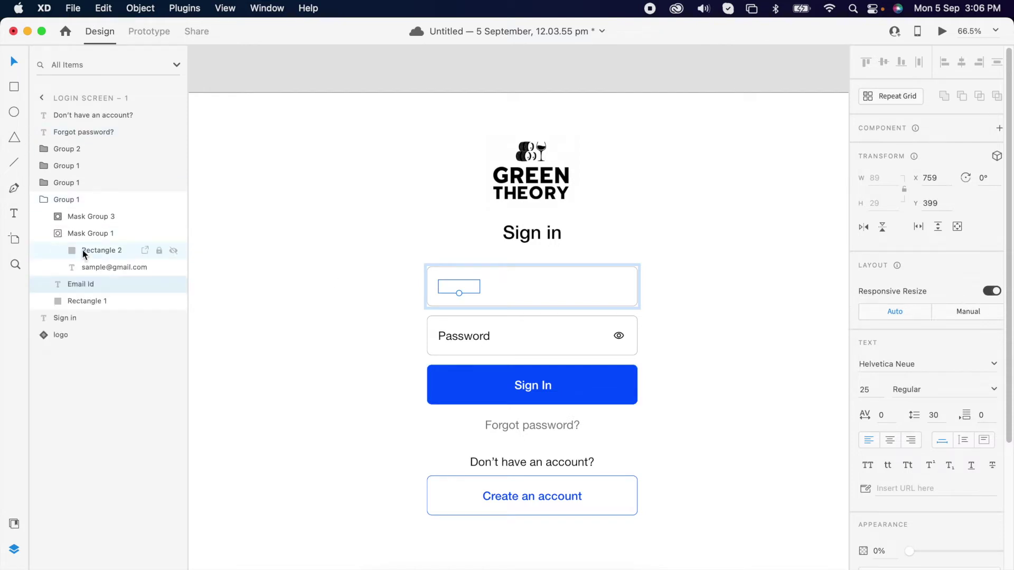
{"action": "left_click", "coordinate": [90, 248]}
{"action": "scroll", "coordinate": [456, 289], "scroll_direction": "up", "scroll_amount": 5}
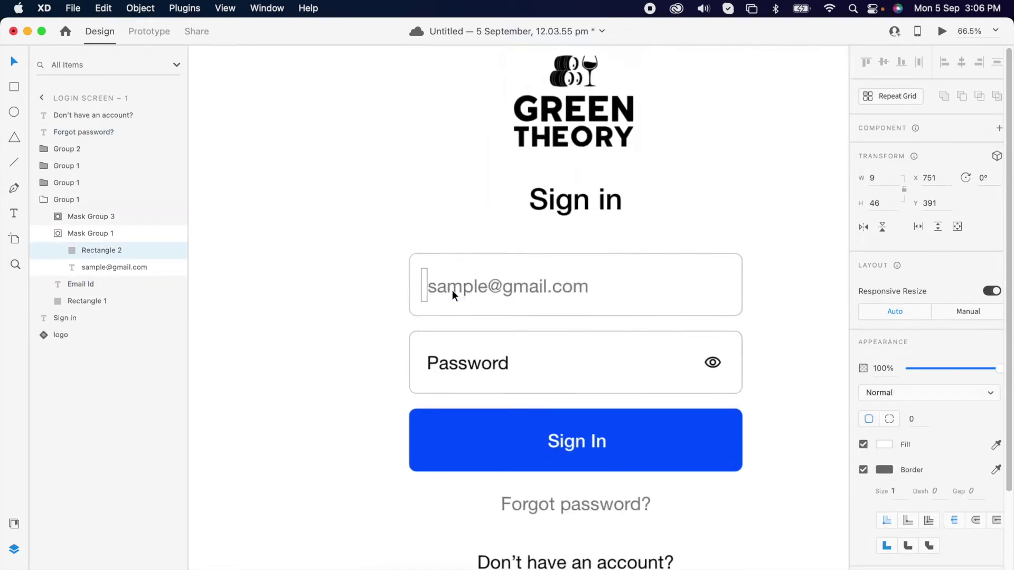
{"action": "left_click_drag", "start_coordinate": [422, 285], "coordinate": [612, 285]}
{"action": "left_click", "coordinate": [528, 240]}
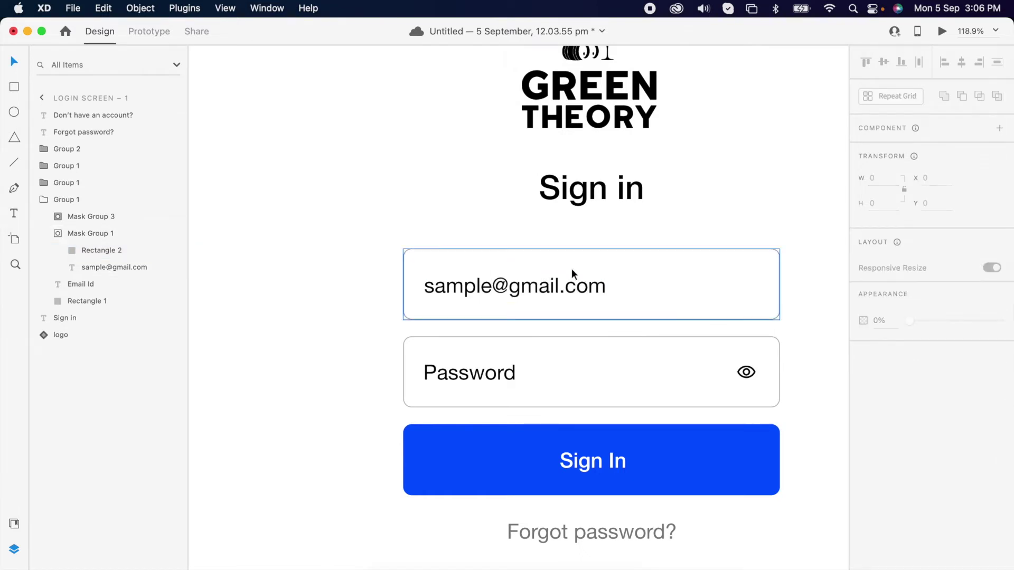
{"action": "scroll", "coordinate": [552, 287], "scroll_direction": "down", "scroll_amount": 5}
{"action": "scroll", "coordinate": [552, 287], "scroll_direction": "down", "scroll_amount": 10}
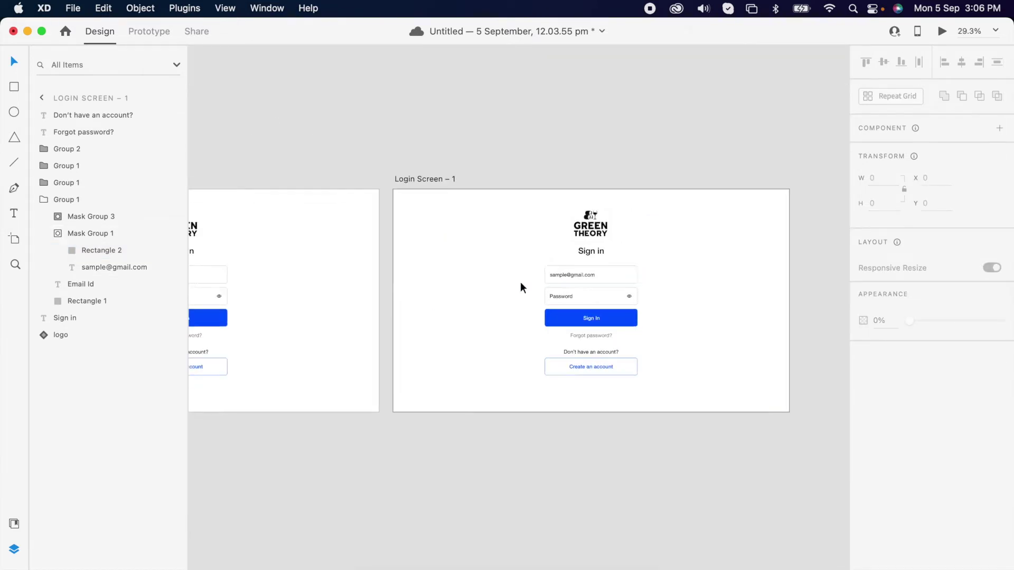
{"action": "left_click", "coordinate": [252, 246]}
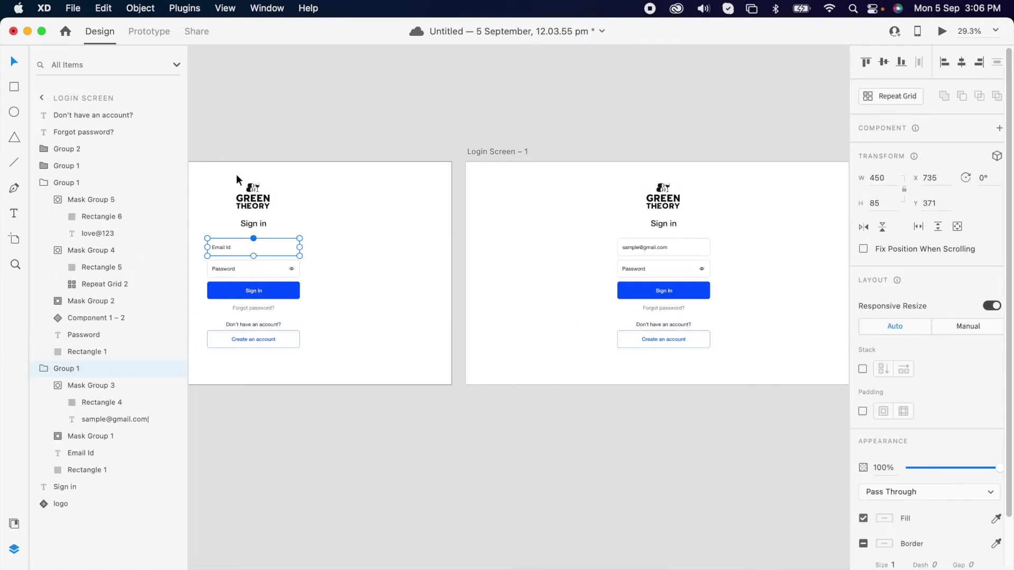
Link the Email Id field to Login Screen – 1 with a Tap trigger, Auto-Animate and Ease In-Out
{"action": "left_click", "coordinate": [150, 32]}
{"action": "left_click_drag", "start_coordinate": [303, 248], "coordinate": [560, 283]}
{"action": "left_click", "coordinate": [902, 94]}
{"action": "left_click", "coordinate": [898, 100]}
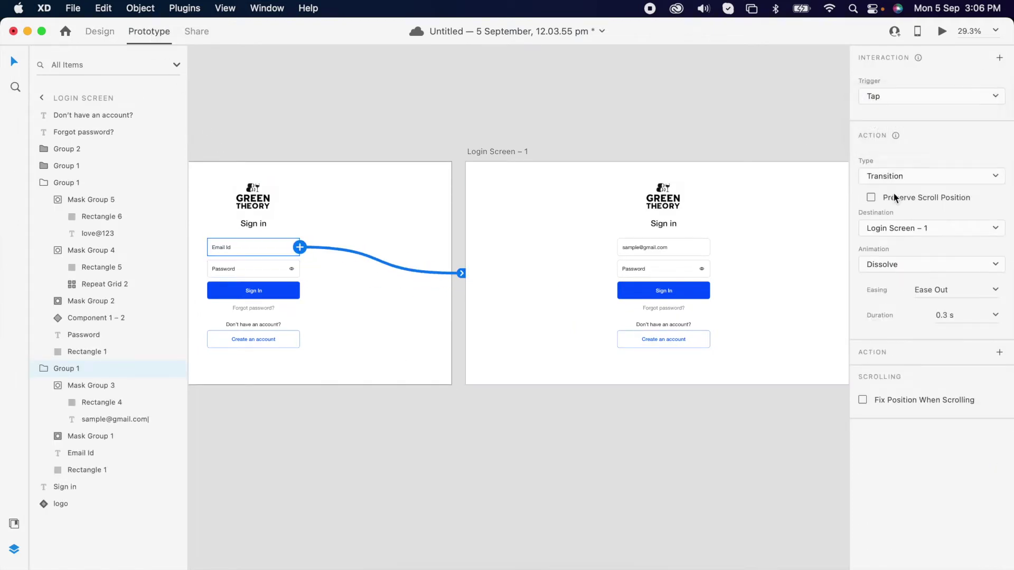
{"action": "left_click", "coordinate": [895, 177]}
{"action": "left_click", "coordinate": [899, 190]}
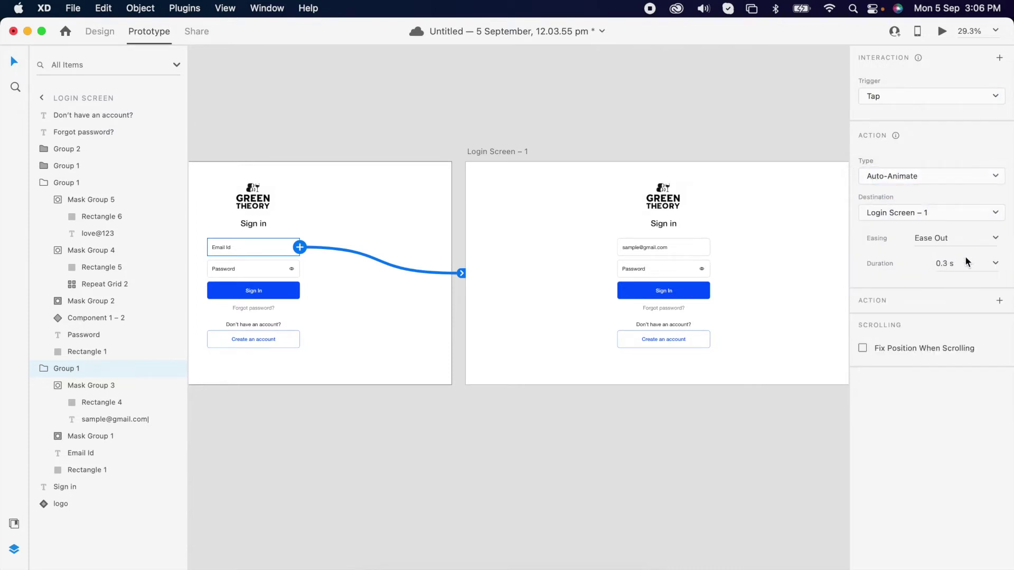
{"action": "left_click", "coordinate": [997, 239]}
{"action": "left_click", "coordinate": [956, 288]}
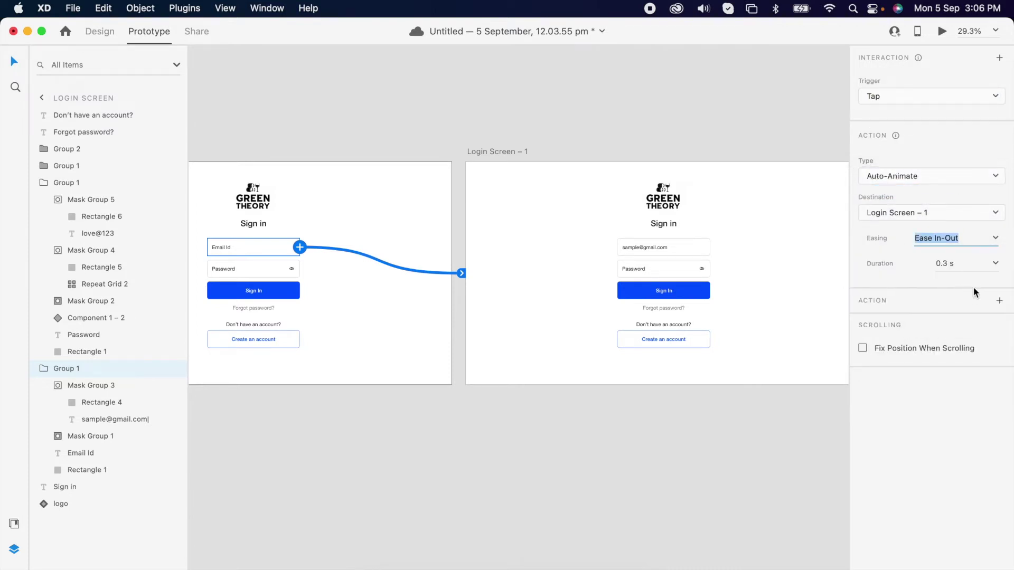
{"action": "left_click", "coordinate": [996, 264]}
Set the transition duration to 0.6 s and try the prototype in Desktop Preview
{"action": "left_click", "coordinate": [961, 302]}
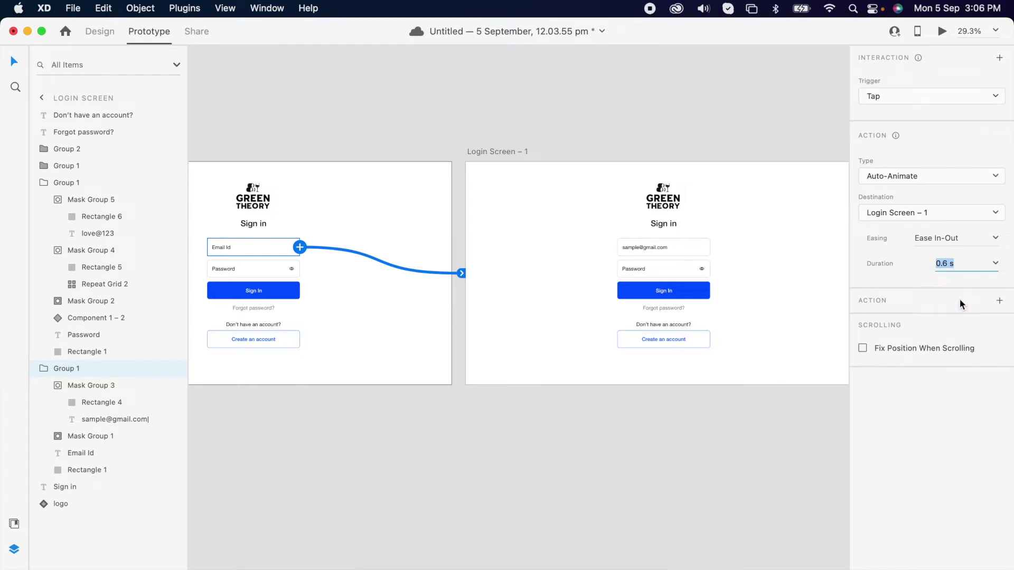
{"action": "left_click", "coordinate": [942, 33]}
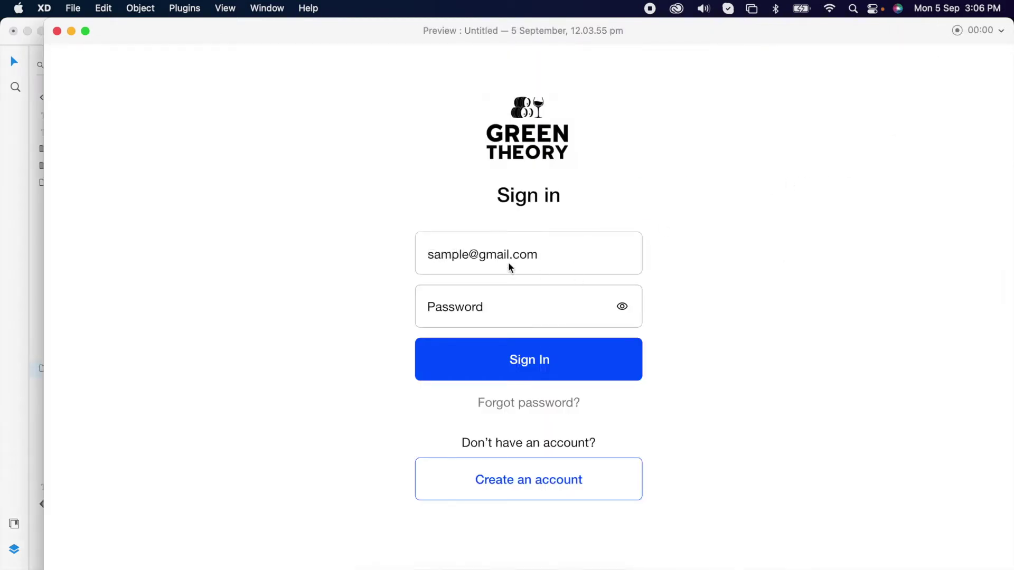
{"action": "left_click", "coordinate": [57, 31]}
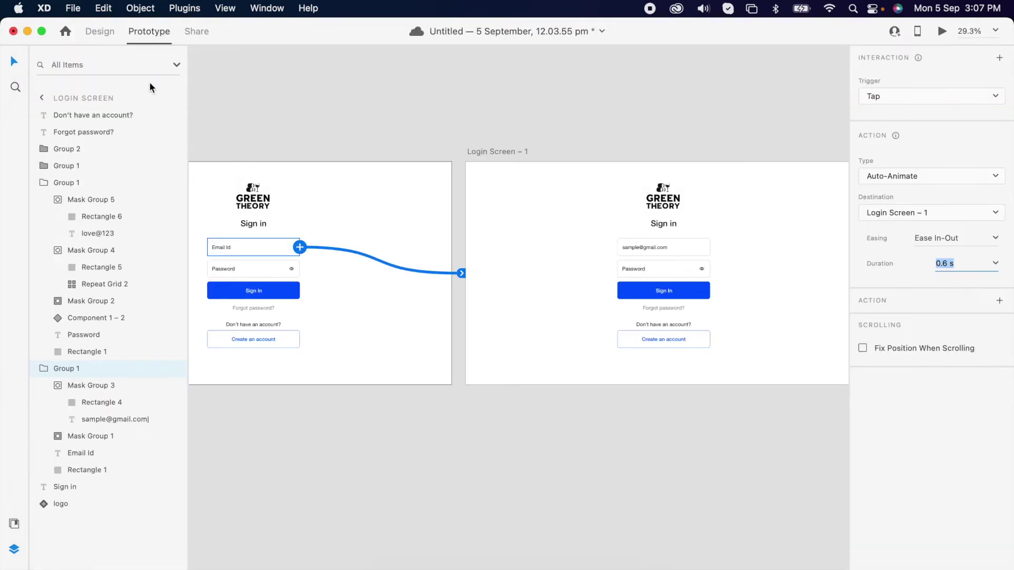
Inspect the email text and Sign In button on Login Screen – 1, leaving them unchanged
{"action": "scroll", "coordinate": [663, 250], "scroll_direction": "up", "scroll_amount": 3}
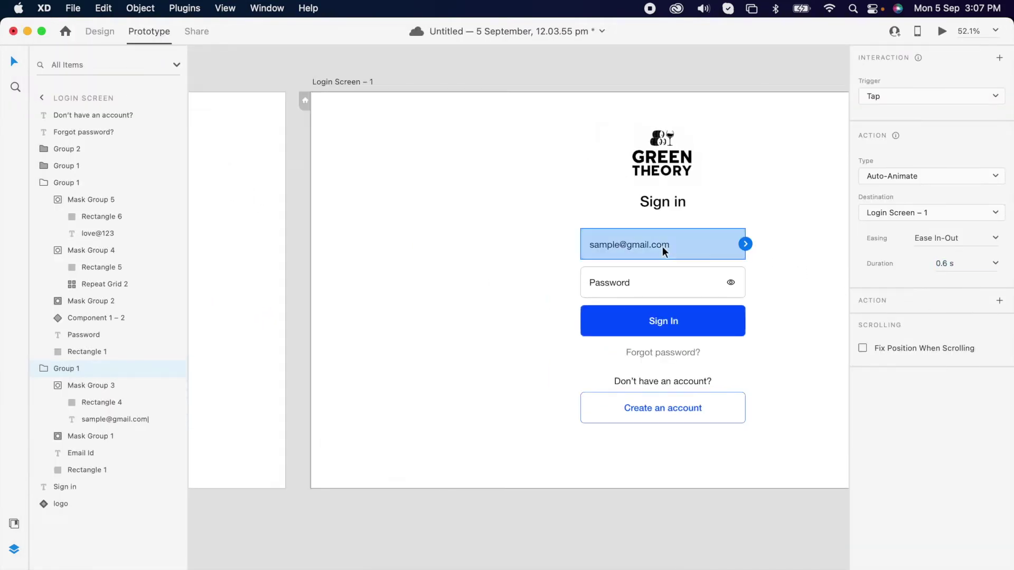
{"action": "double_click", "coordinate": [662, 246]}
{"action": "double_click", "coordinate": [666, 248]}
{"action": "left_click", "coordinate": [670, 245]}
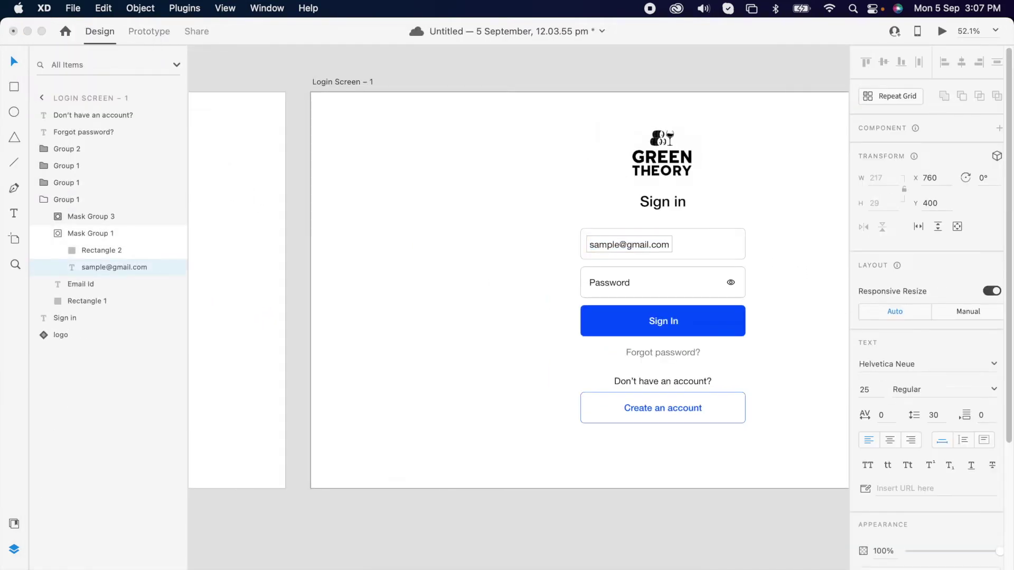
{"action": "left_click", "coordinate": [666, 313]}
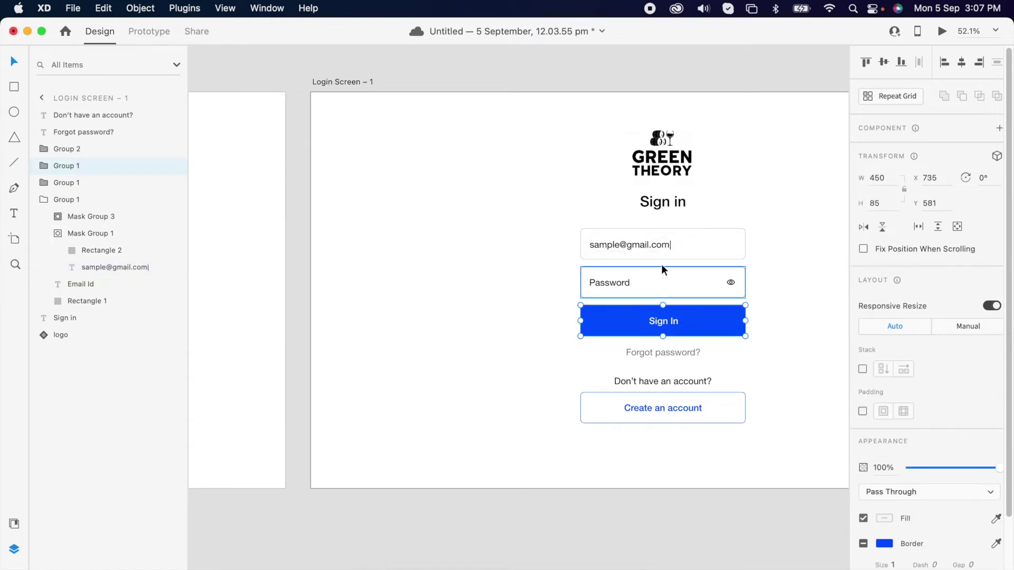
{"action": "left_click", "coordinate": [568, 286]}
{"action": "scroll", "coordinate": [597, 288], "scroll_direction": "down", "scroll_amount": 3}
{"action": "scroll", "coordinate": [612, 291], "scroll_direction": "down", "scroll_amount": 3}
{"action": "scroll", "coordinate": [449, 190], "scroll_direction": "up", "scroll_amount": 1}
Duplicate Login Screen – 1 and fade the copy's Password placeholder text to 0% opacity
{"action": "left_click", "coordinate": [438, 184]}
{"action": "key", "text": "super+d"}
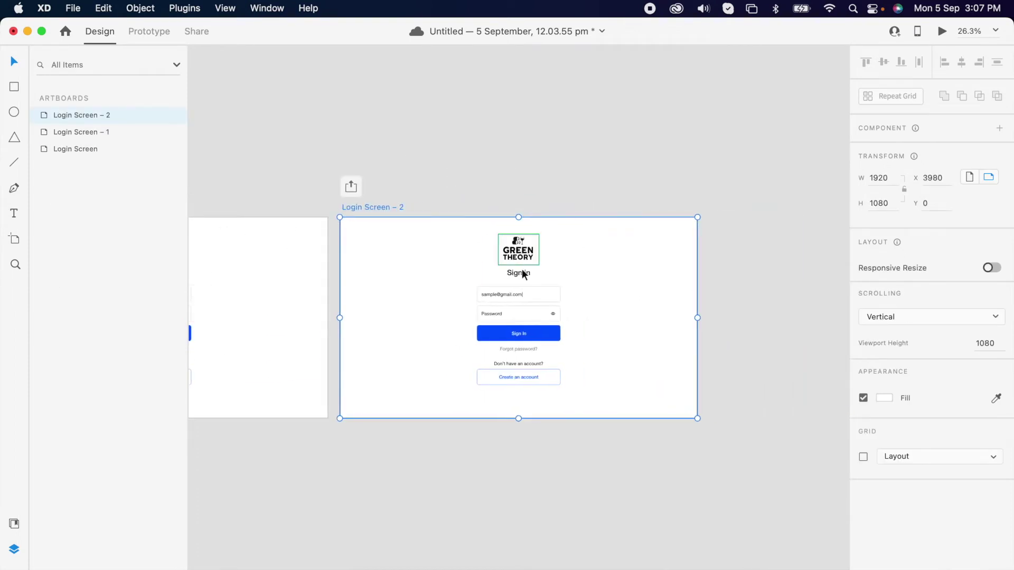
{"action": "scroll", "coordinate": [516, 317], "scroll_direction": "up", "scroll_amount": 5}
{"action": "left_click", "coordinate": [451, 342]}
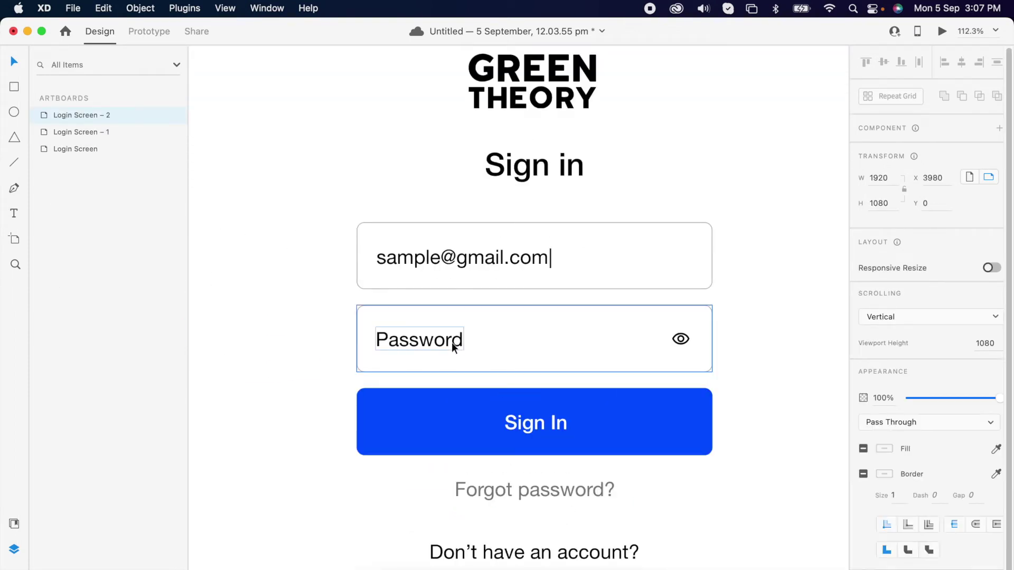
{"action": "double_click", "coordinate": [452, 345]}
{"action": "left_click_drag", "start_coordinate": [966, 553], "coordinate": [853, 560]}
Widen the mask rectangle in the password dots group so all ten dots show
{"action": "left_click", "coordinate": [66, 231]}
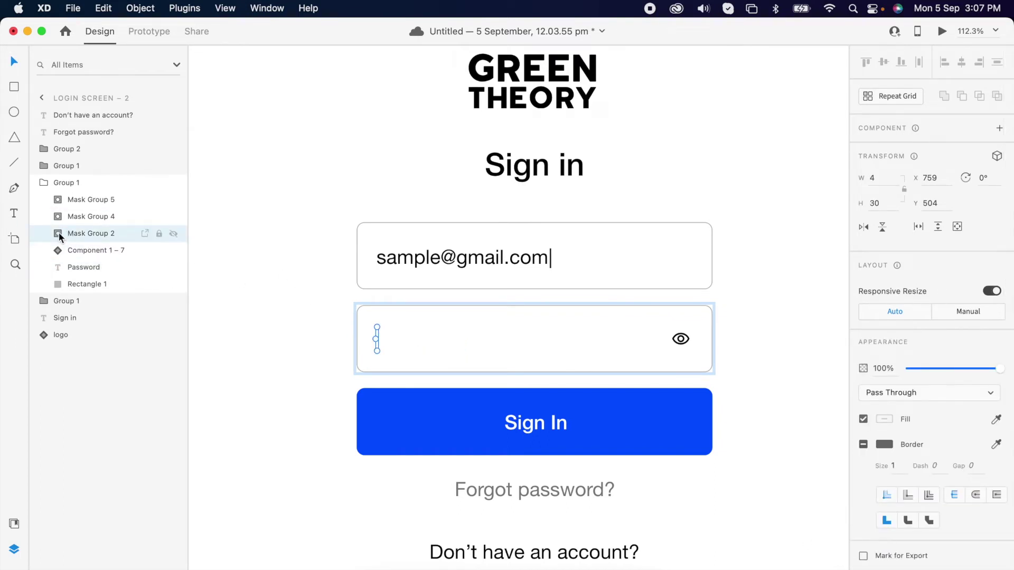
{"action": "left_click", "coordinate": [56, 232]}
{"action": "left_click", "coordinate": [92, 252]}
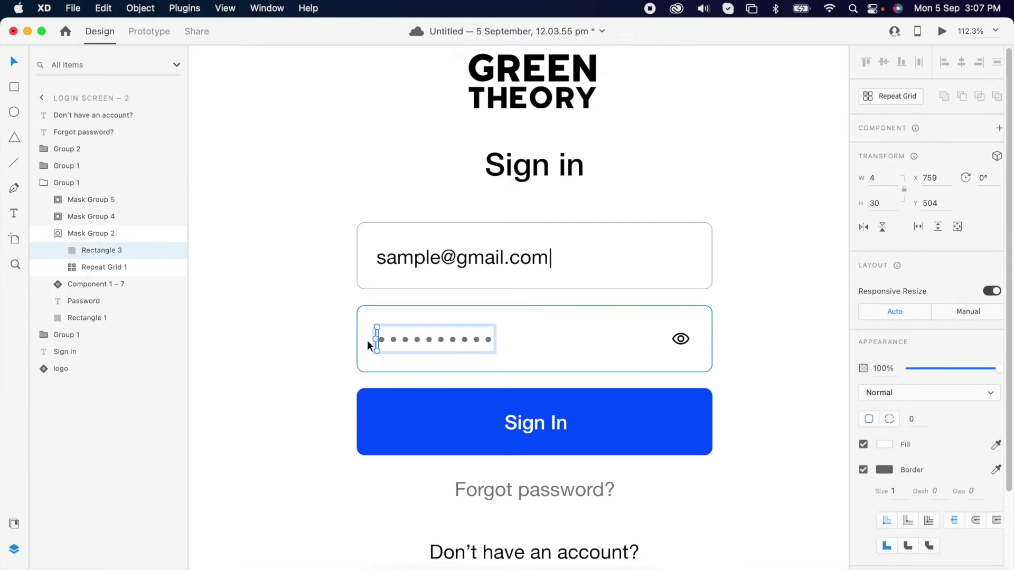
{"action": "scroll", "coordinate": [381, 345], "scroll_direction": "up", "scroll_amount": 5}
{"action": "left_click_drag", "start_coordinate": [375, 334], "coordinate": [619, 343]}
{"action": "scroll", "coordinate": [660, 227], "scroll_direction": "down", "scroll_amount": 5}
Clear the fake caret from the email text, then select Login Screen – 1's Password field
{"action": "double_click", "coordinate": [677, 202]}
{"action": "double_click", "coordinate": [677, 201]}
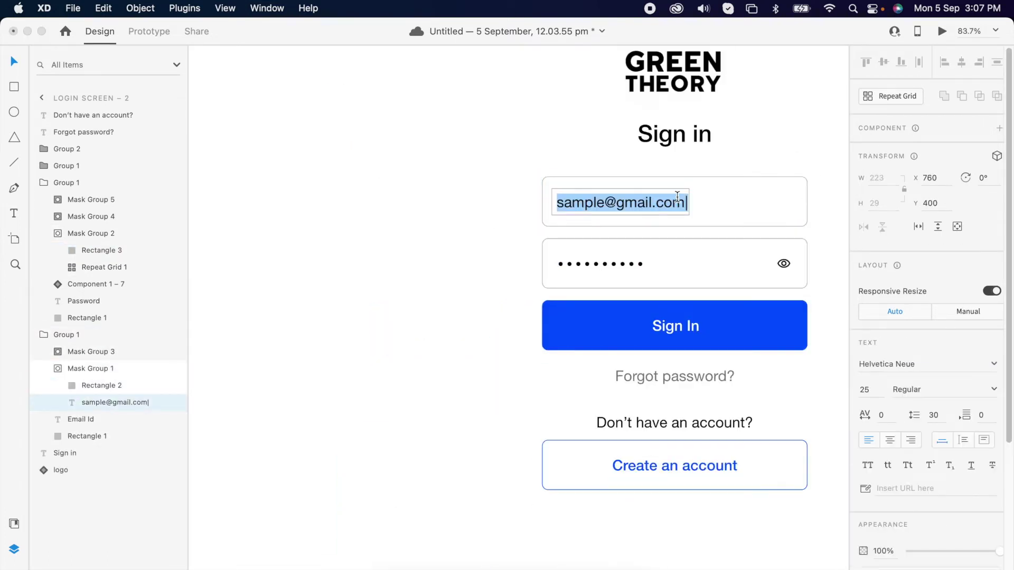
{"action": "key", "text": "Right"}
{"action": "key", "text": "Escape"}
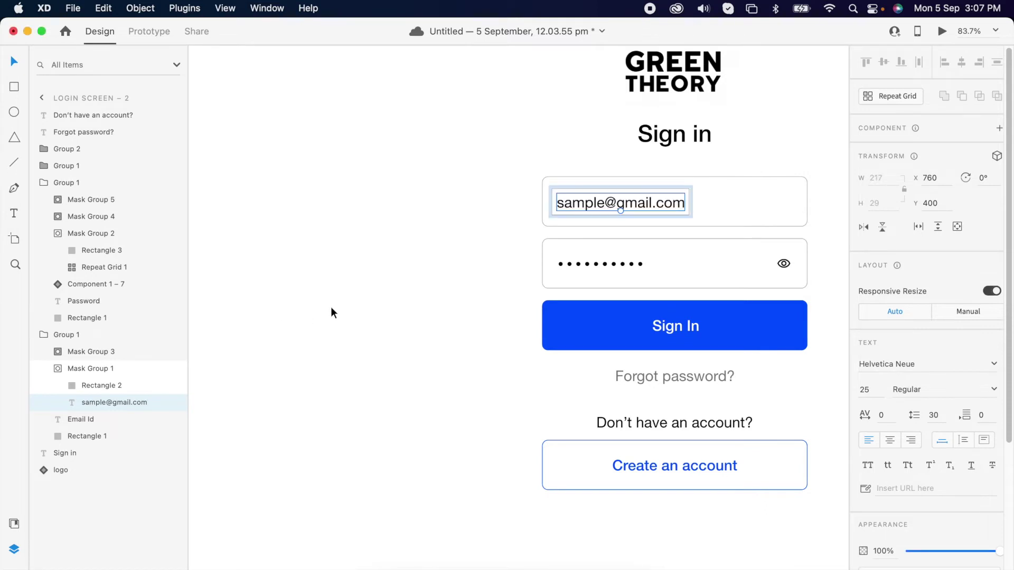
{"action": "scroll", "coordinate": [370, 290], "scroll_direction": "down", "scroll_amount": 5}
{"action": "scroll", "coordinate": [422, 276], "scroll_direction": "left", "scroll_amount": 4}
{"action": "left_click", "coordinate": [412, 282]}
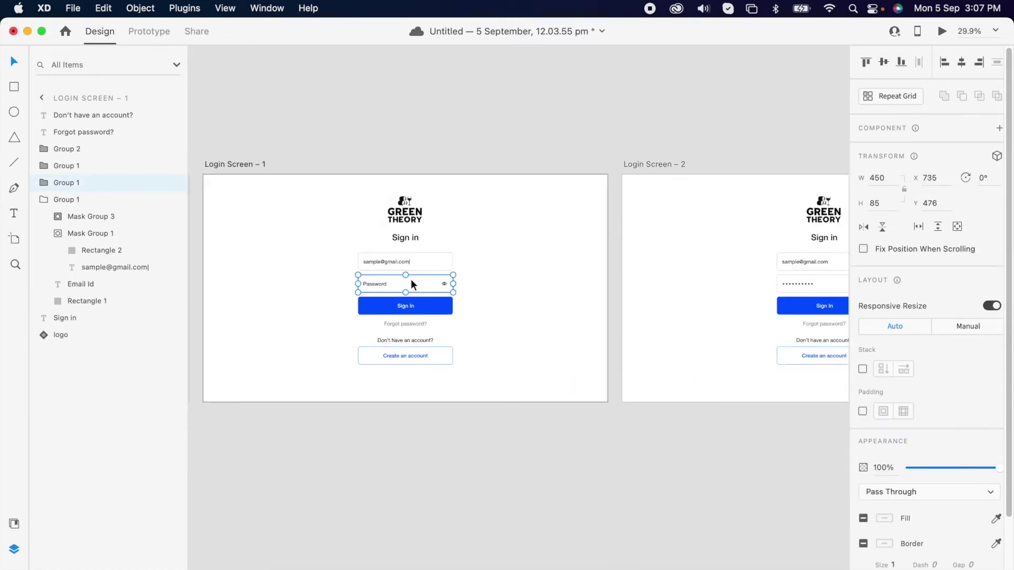
Wire the Password field to Login Screen – 2 and test the transition in Desktop Preview
{"action": "left_click", "coordinate": [141, 37]}
{"action": "left_click_drag", "start_coordinate": [453, 284], "coordinate": [647, 299]}
{"action": "left_click", "coordinate": [943, 31]}
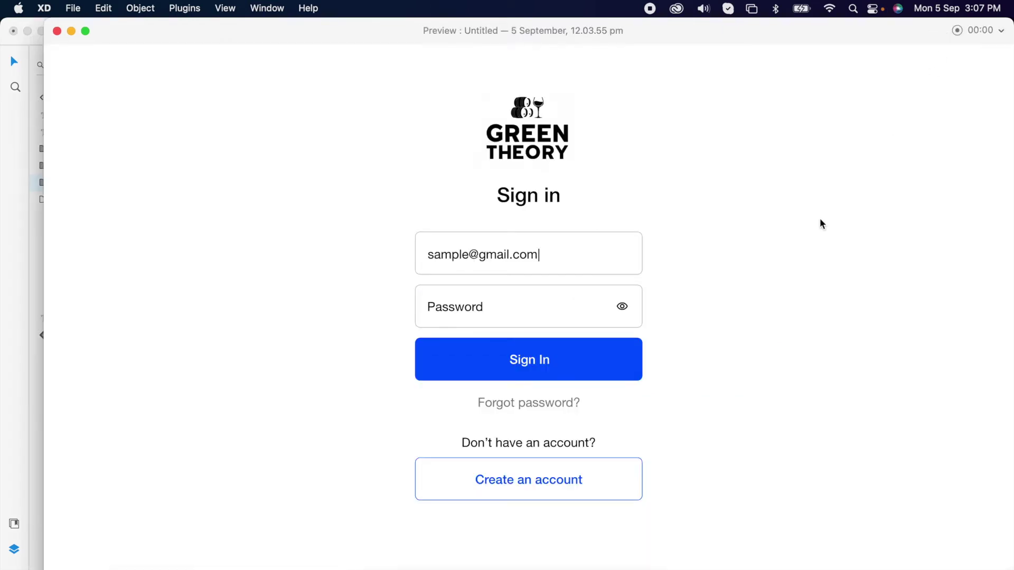
{"action": "left_click", "coordinate": [511, 311]}
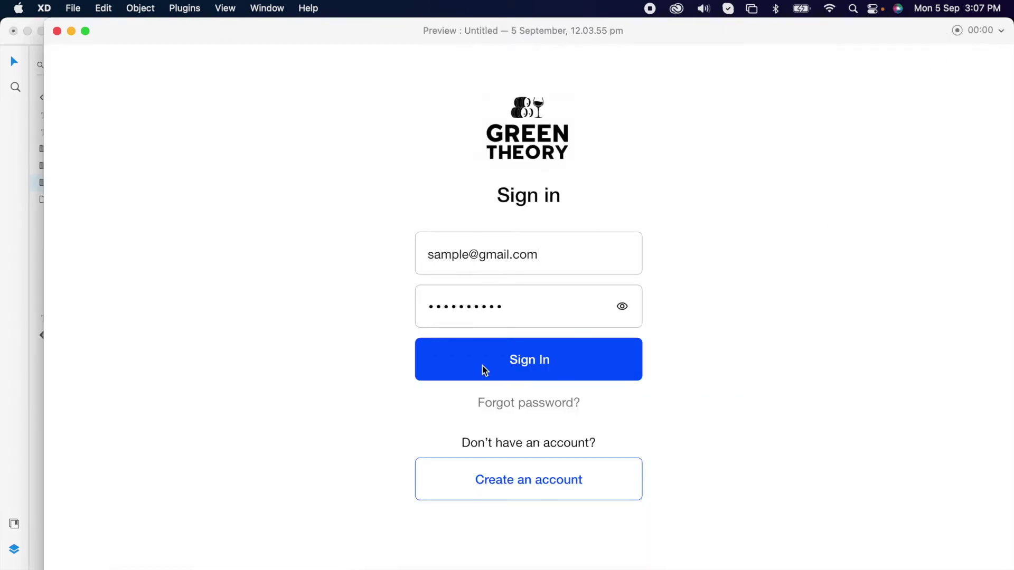
{"action": "left_click", "coordinate": [57, 32]}
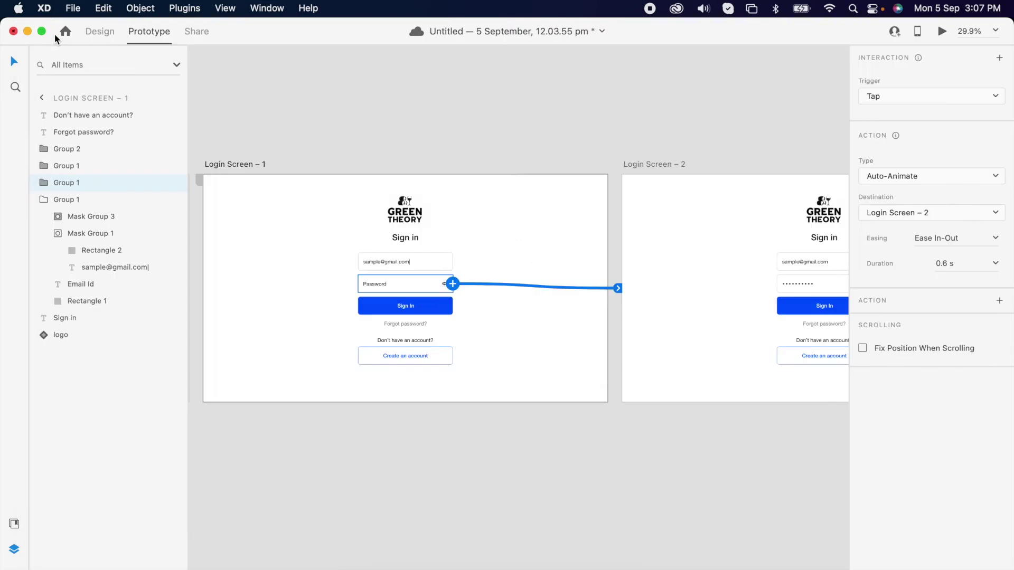
Select the Login Screen – 2 artboard and return to Design mode
{"action": "scroll", "coordinate": [593, 345], "scroll_direction": "right", "scroll_amount": 8}
{"action": "scroll", "coordinate": [608, 271], "scroll_direction": "up", "scroll_amount": 5}
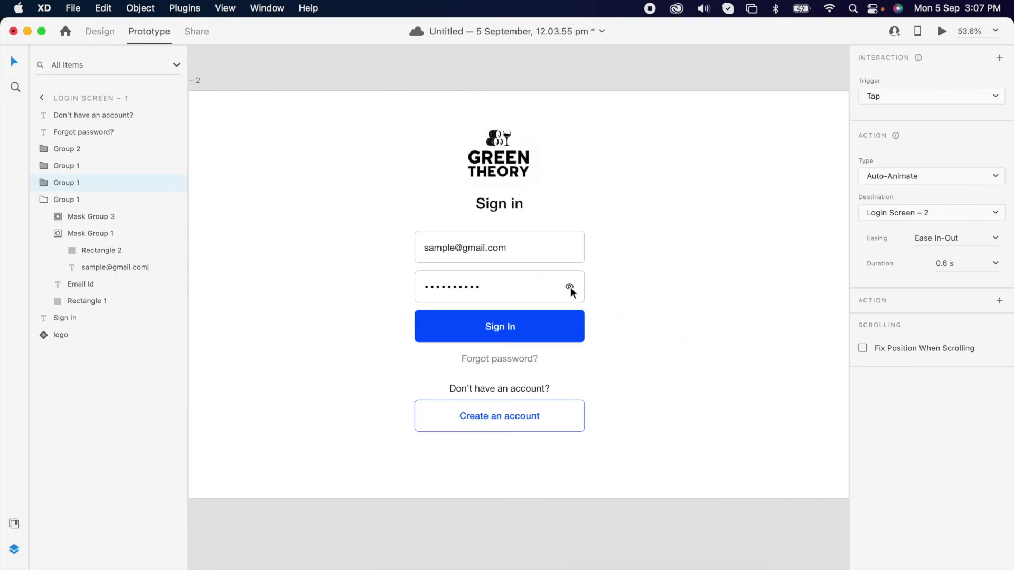
{"action": "scroll", "coordinate": [570, 286], "scroll_direction": "down", "scroll_amount": 5}
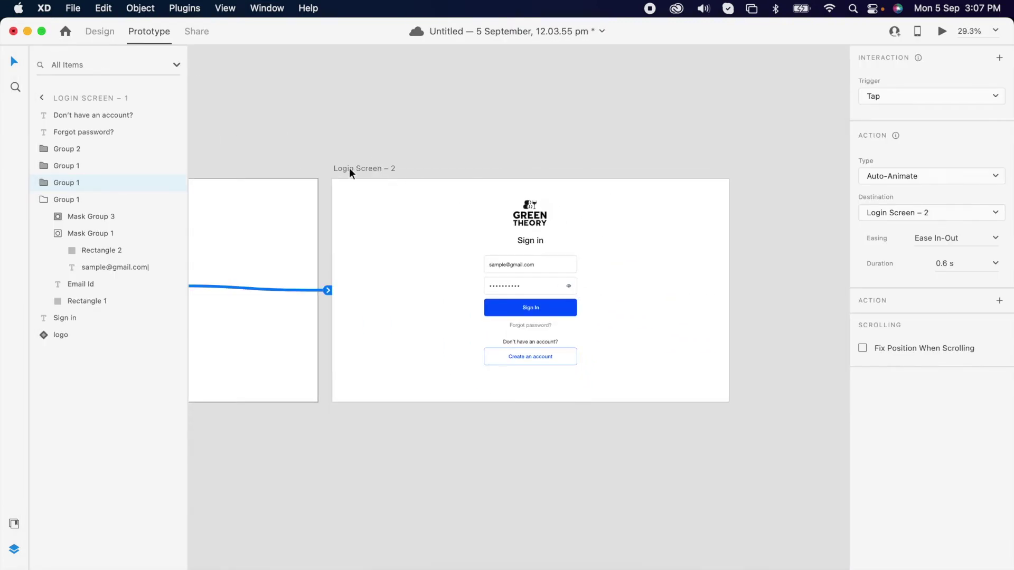
{"action": "left_click", "coordinate": [356, 169]}
{"action": "left_click", "coordinate": [100, 31]}
Duplicate Login Screen – 2 as a third screen and hide the password dots
{"action": "key", "text": "super+d"}
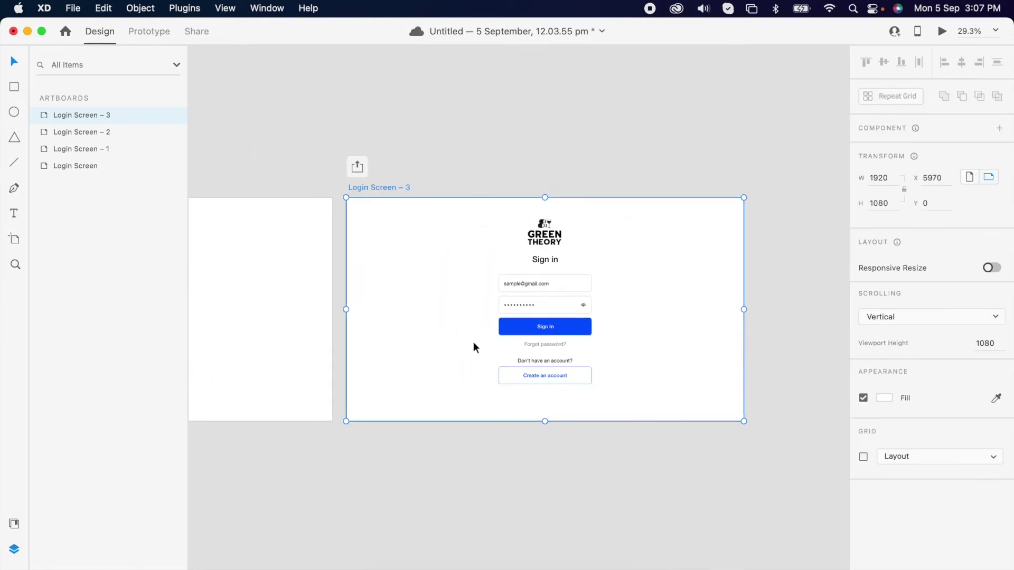
{"action": "scroll", "coordinate": [529, 303], "scroll_direction": "up", "scroll_amount": 5}
{"action": "scroll", "coordinate": [544, 265], "scroll_direction": "up", "scroll_amount": 2}
{"action": "left_click", "coordinate": [413, 264], "text": "super"}
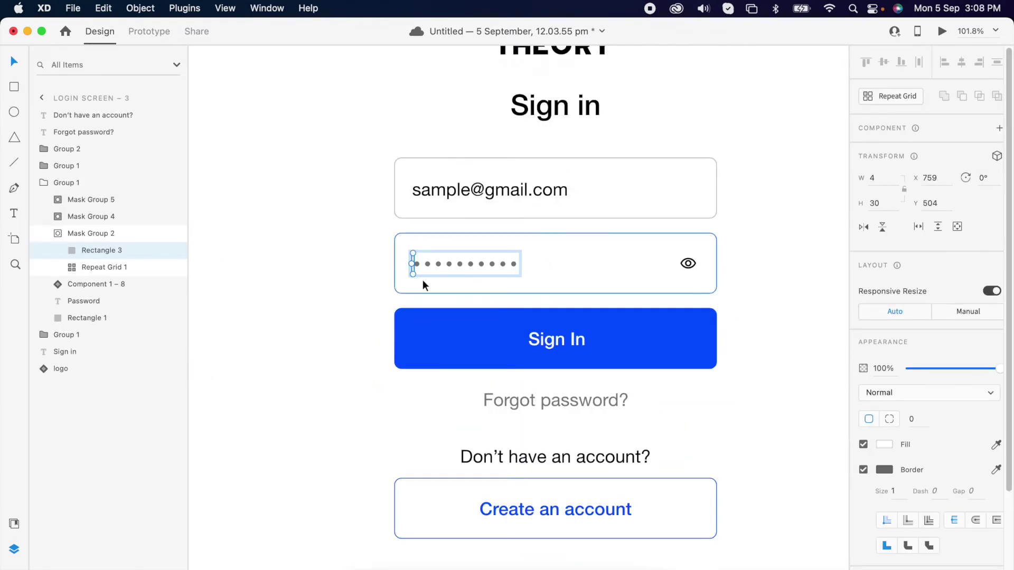
{"action": "double_click", "coordinate": [62, 216]}
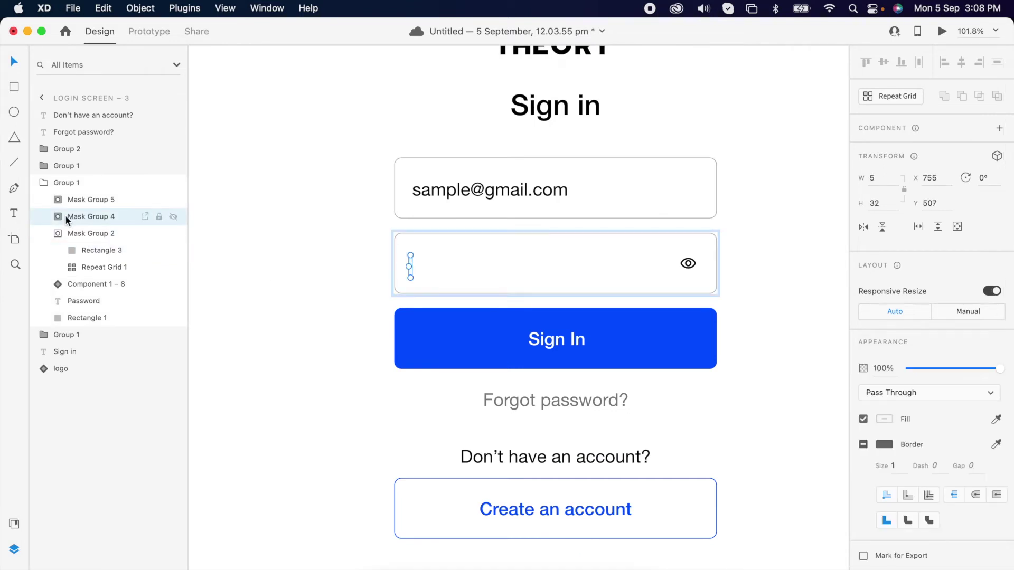
Widen Rectangle 6 in Mask Group 5 to reveal the plain-text password, then select the eye component
{"action": "double_click", "coordinate": [62, 202]}
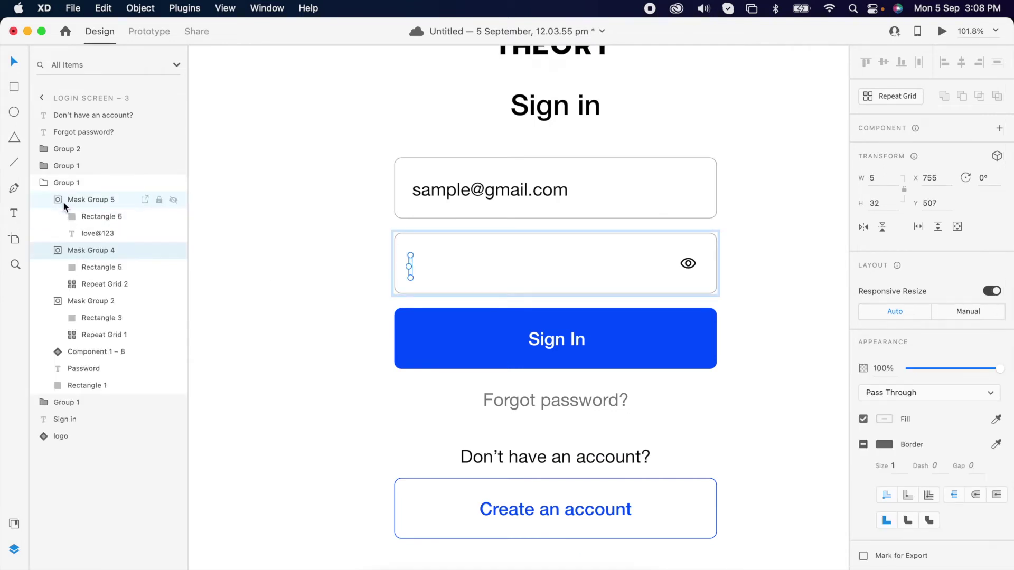
{"action": "left_click", "coordinate": [83, 214]}
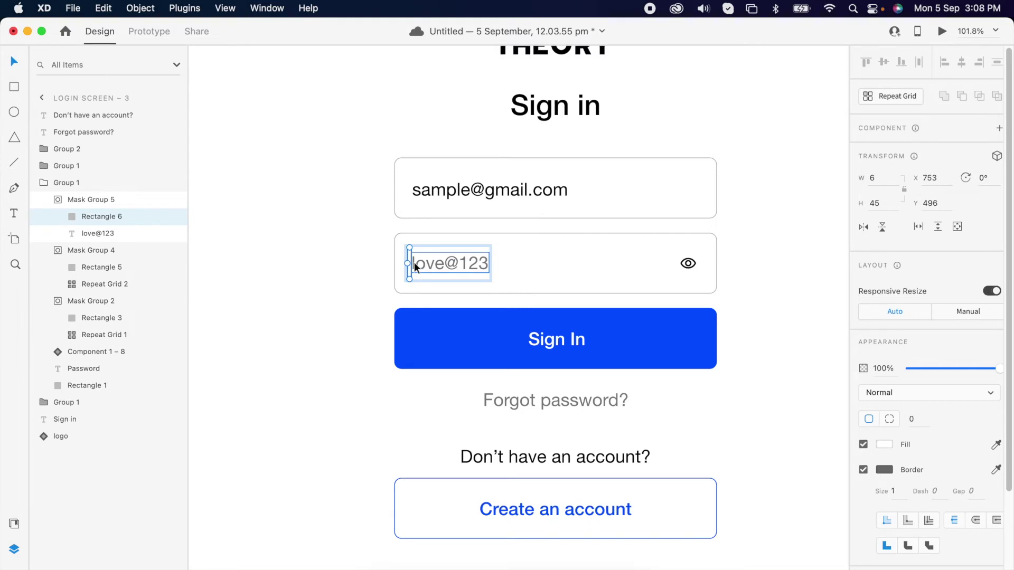
{"action": "scroll", "coordinate": [414, 262], "scroll_direction": "up", "scroll_amount": 3}
{"action": "left_click_drag", "start_coordinate": [411, 265], "coordinate": [550, 280]}
{"action": "left_click", "coordinate": [667, 273]}
{"action": "scroll", "coordinate": [668, 273], "scroll_direction": "right", "scroll_amount": 10}
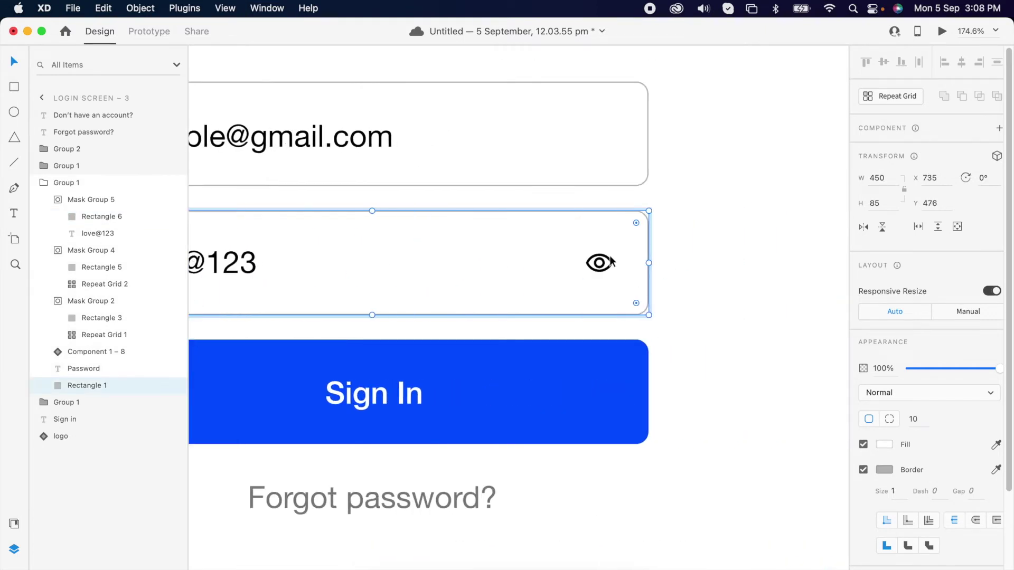
{"action": "left_click", "coordinate": [610, 263]}
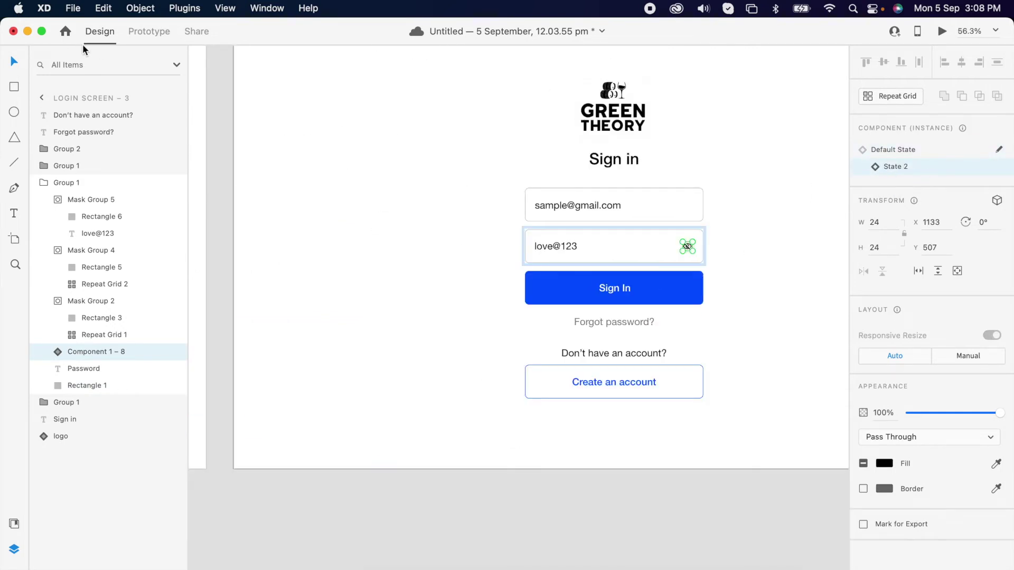
Wire Login Screen – 3's password component back to Login Screen – 2 with Tap and Auto-Animate
{"action": "left_click", "coordinate": [158, 35]}
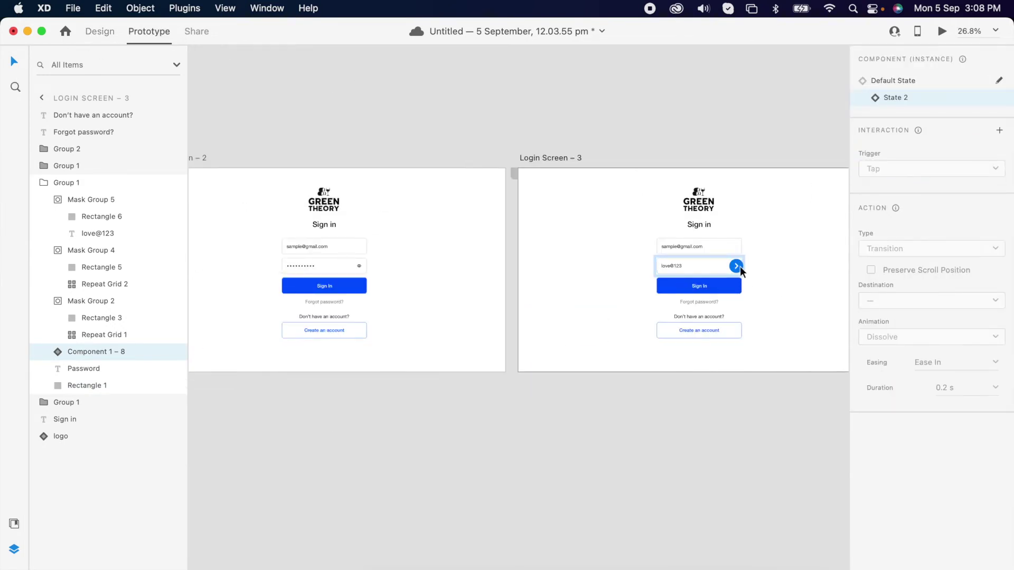
{"action": "left_click_drag", "start_coordinate": [494, 291], "coordinate": [387, 273]}
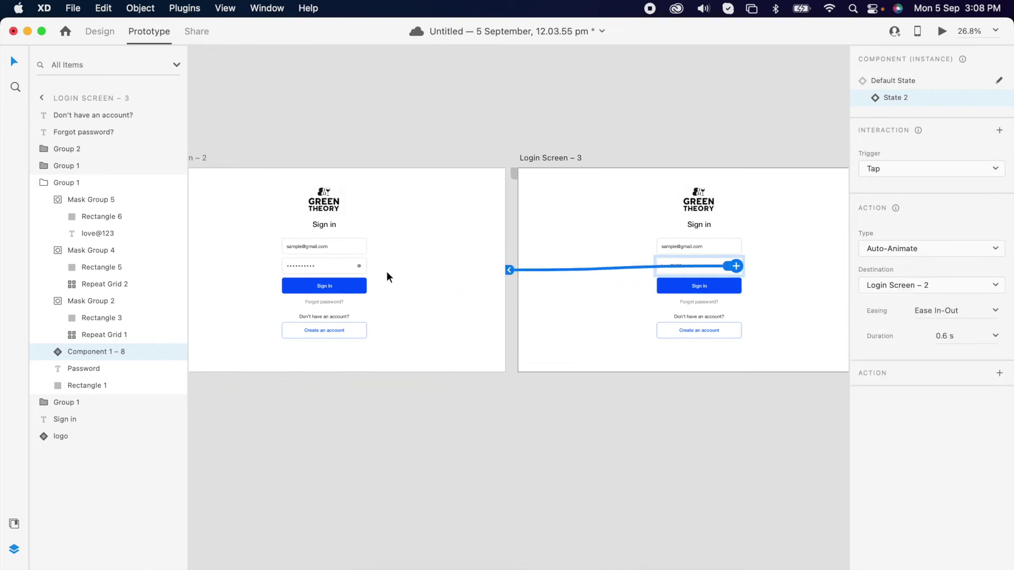
{"action": "left_click", "coordinate": [360, 267]}
{"action": "scroll", "coordinate": [360, 266], "scroll_direction": "up", "scroll_amount": 5}
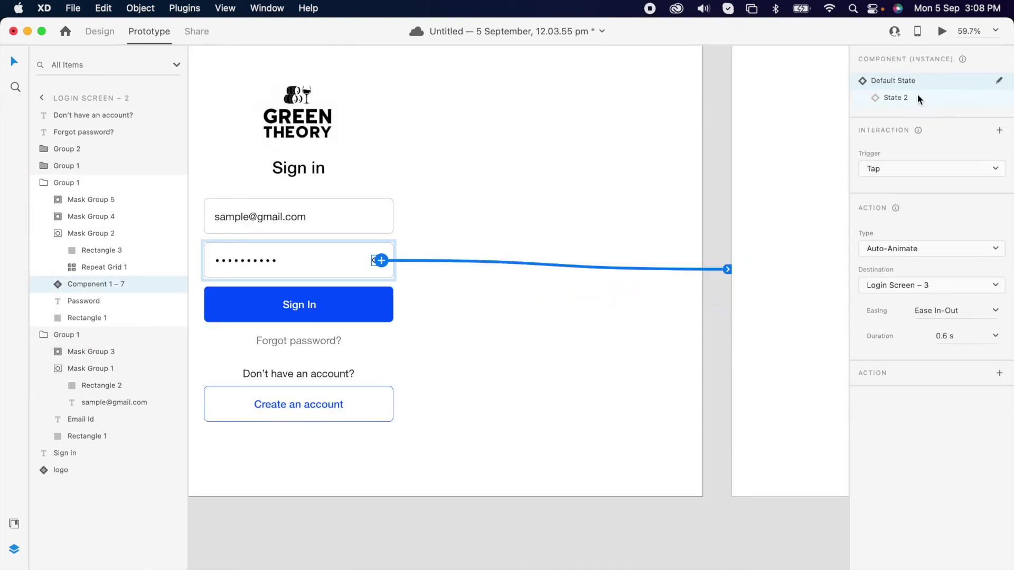
Test the prototype in preview, return to Design mode, and switch to the LottieFiles page
{"action": "left_click", "coordinate": [940, 32]}
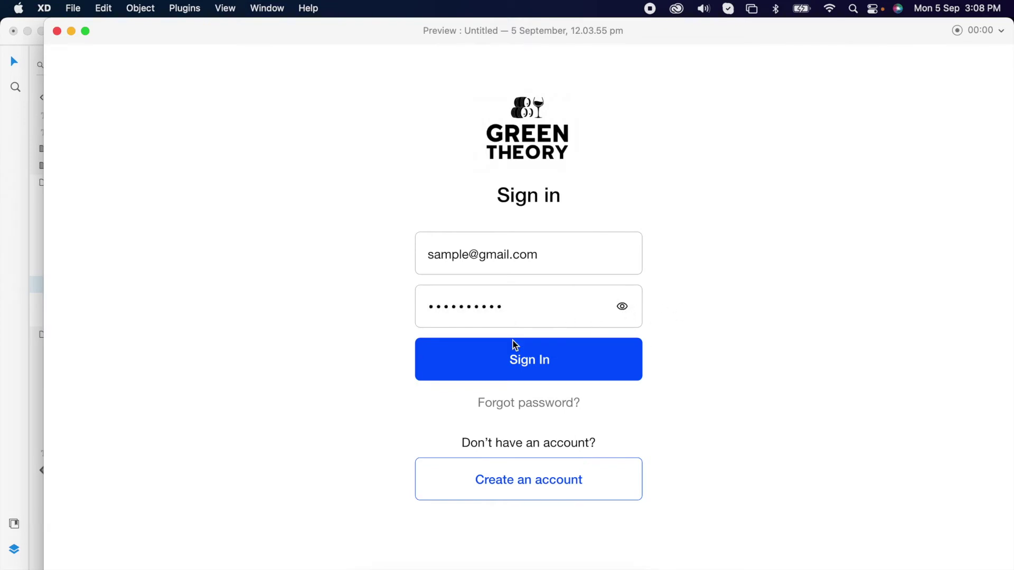
{"action": "left_click", "coordinate": [57, 32]}
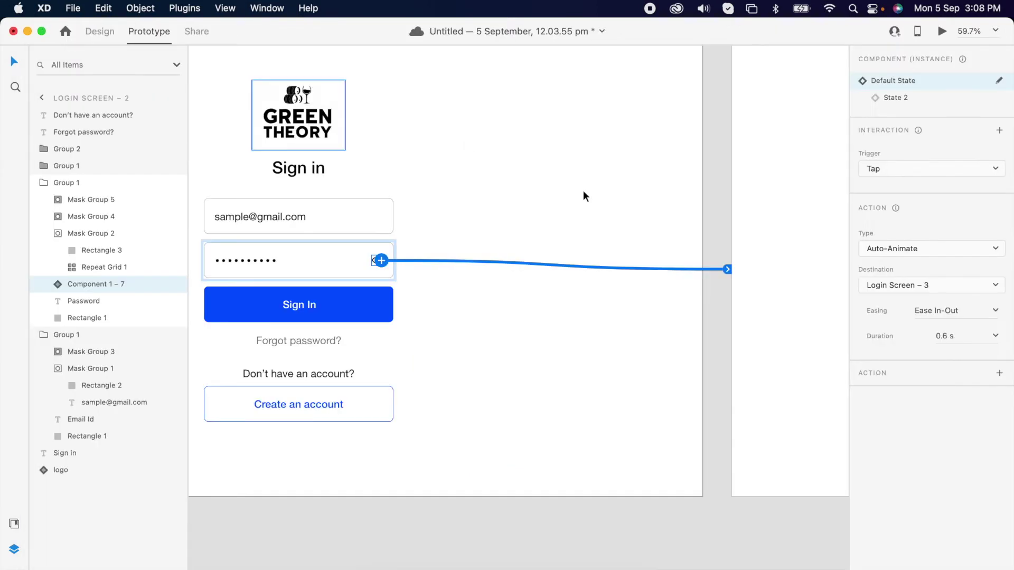
{"action": "scroll", "coordinate": [682, 389], "scroll_direction": "down", "scroll_amount": 5}
{"action": "scroll", "coordinate": [607, 419], "scroll_direction": "up", "scroll_amount": 3}
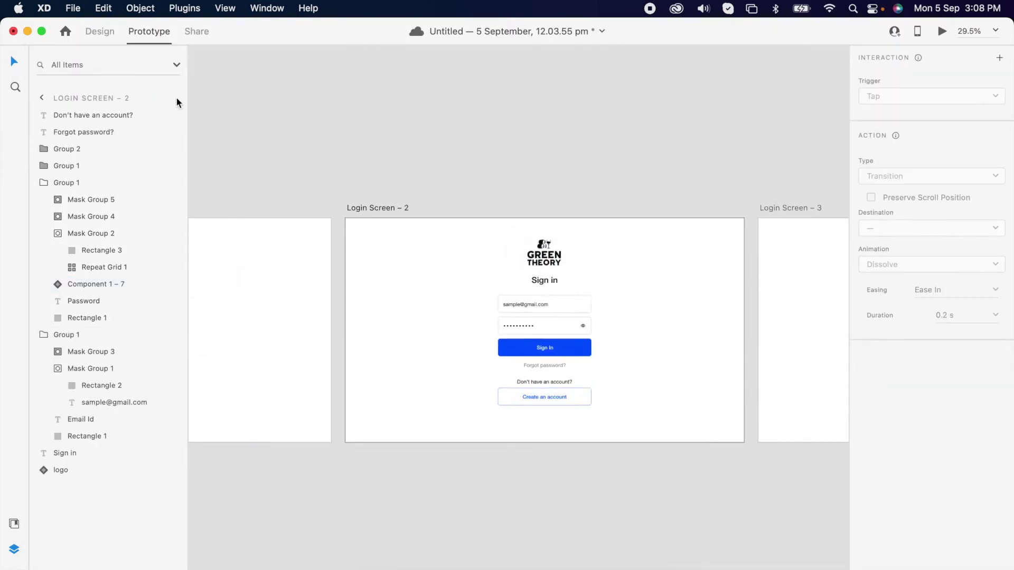
{"action": "left_click", "coordinate": [99, 32]}
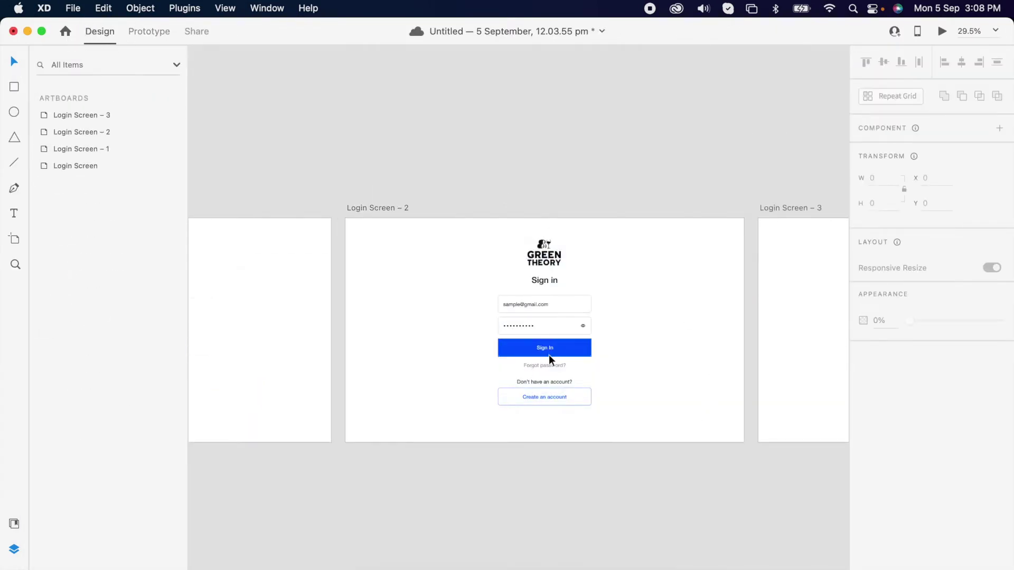
{"action": "scroll", "coordinate": [585, 346], "scroll_direction": "down", "scroll_amount": 2}
{"action": "scroll", "coordinate": [585, 346], "scroll_direction": "right", "scroll_amount": 2}
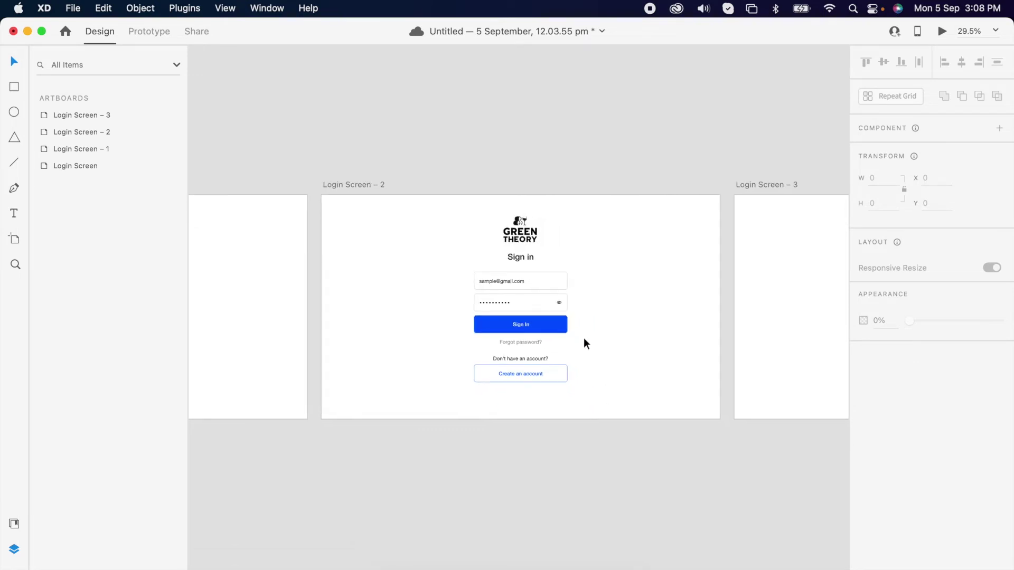
{"action": "key", "text": "super+Tab"}
{"action": "key", "text": "super+Tab"}
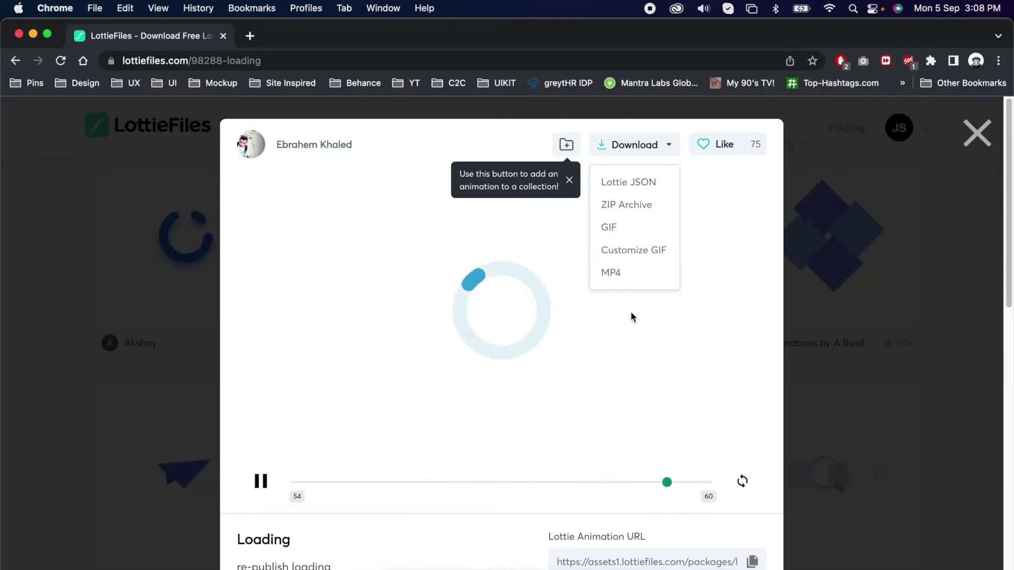
Download the 98288-loading spinner as Lottie JSON and return to Adobe XD
{"action": "left_click", "coordinate": [864, 248]}
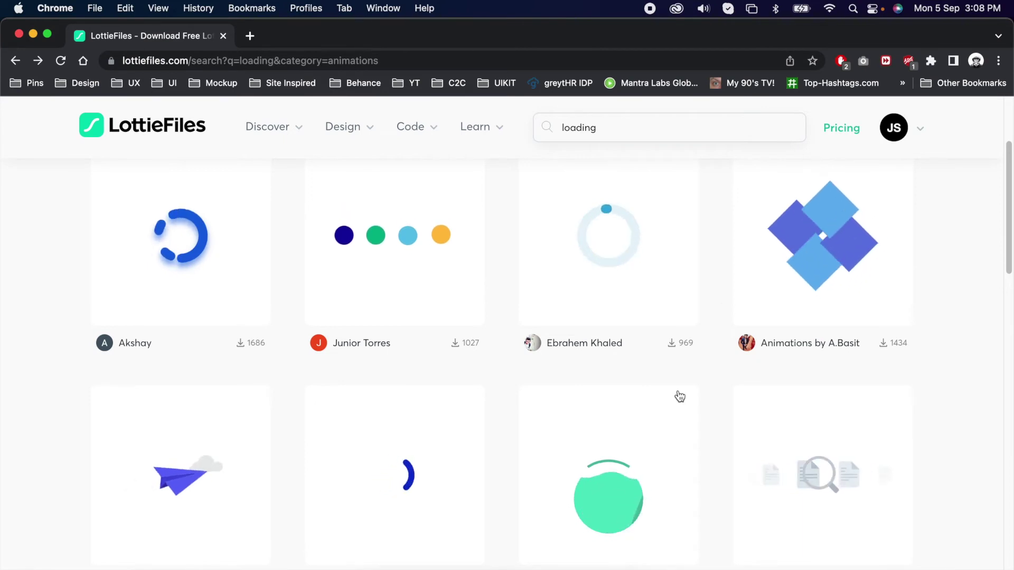
{"action": "left_click", "coordinate": [624, 273]}
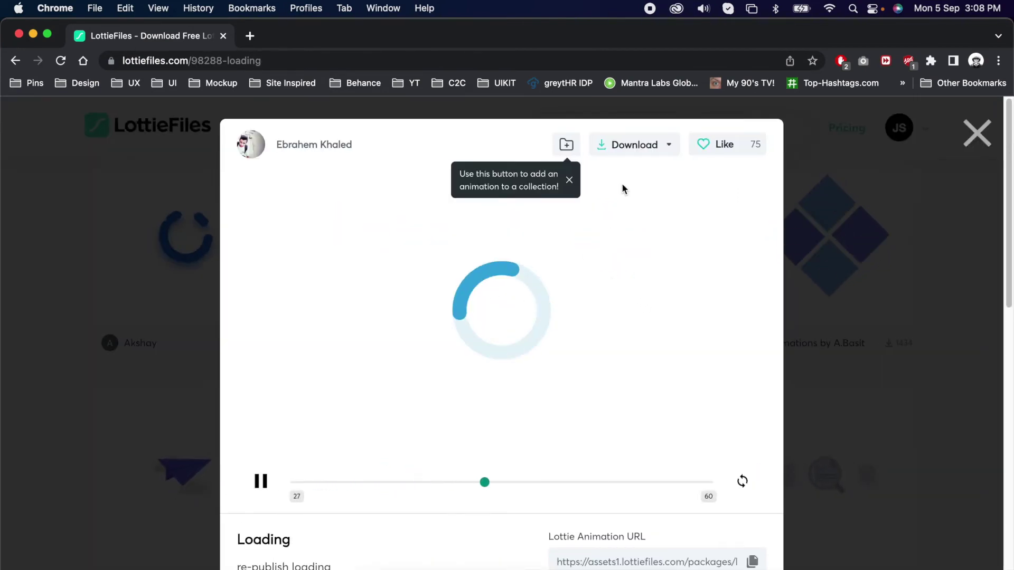
{"action": "left_click", "coordinate": [634, 145]}
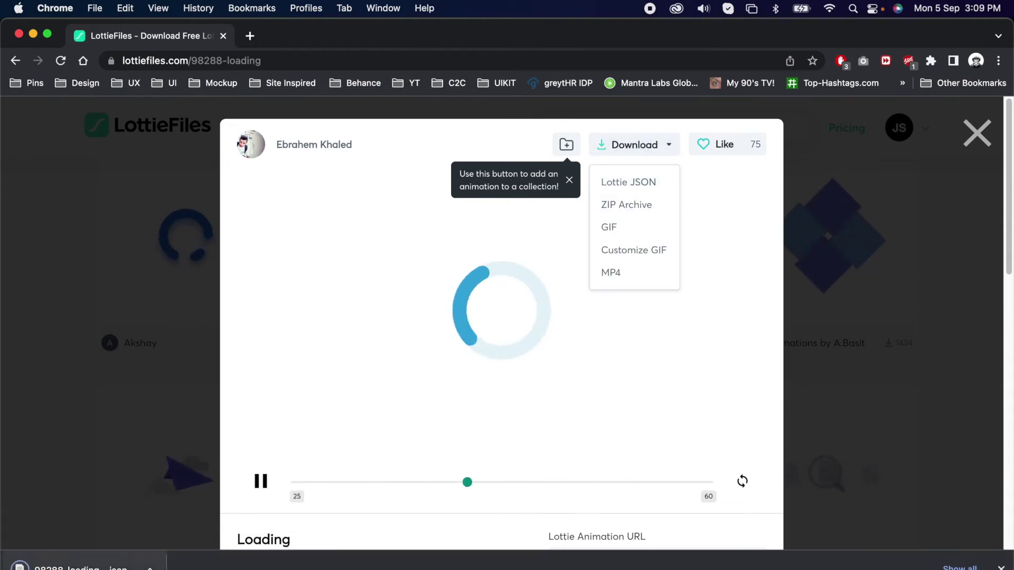
{"action": "key", "text": "super+Tab"}
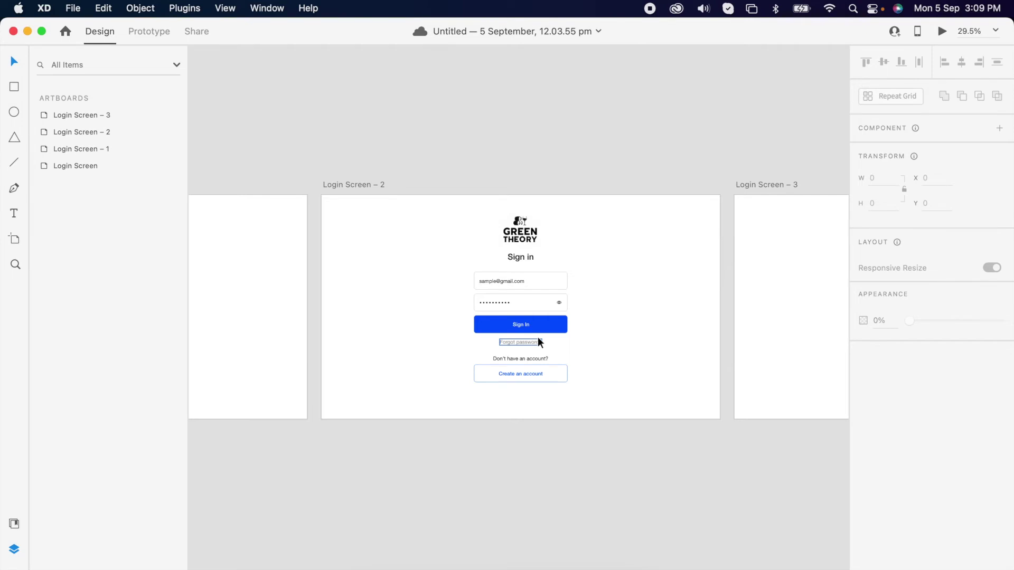
Draw a 76×76 square centred over Login Screen – 2's Sign In button
{"action": "scroll", "coordinate": [538, 337], "scroll_direction": "up", "scroll_amount": 5}
{"action": "scroll", "coordinate": [528, 317], "scroll_direction": "down", "scroll_amount": 5}
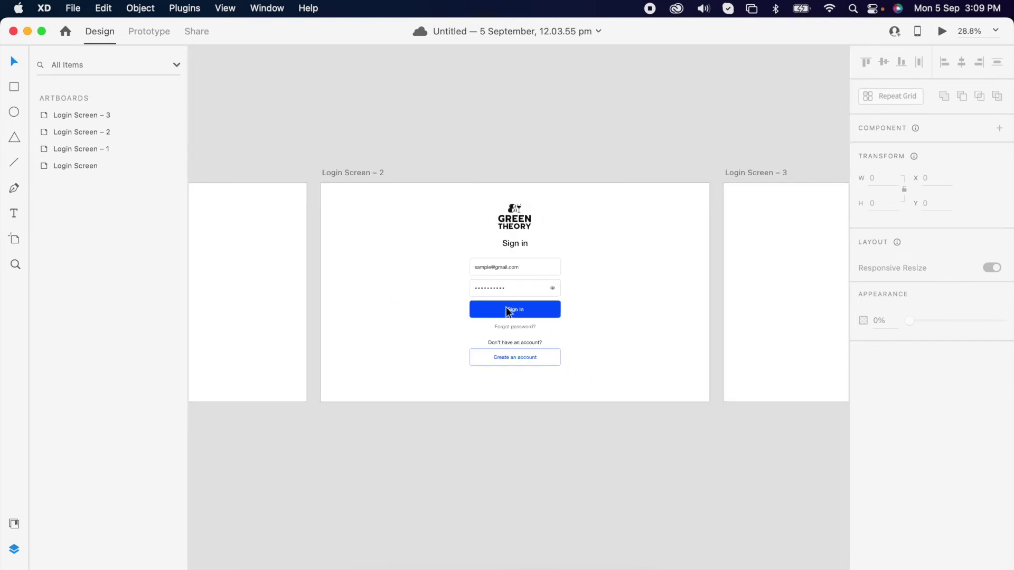
{"action": "left_click", "coordinate": [513, 312]}
{"action": "scroll", "coordinate": [526, 307], "scroll_direction": "up", "scroll_amount": 3}
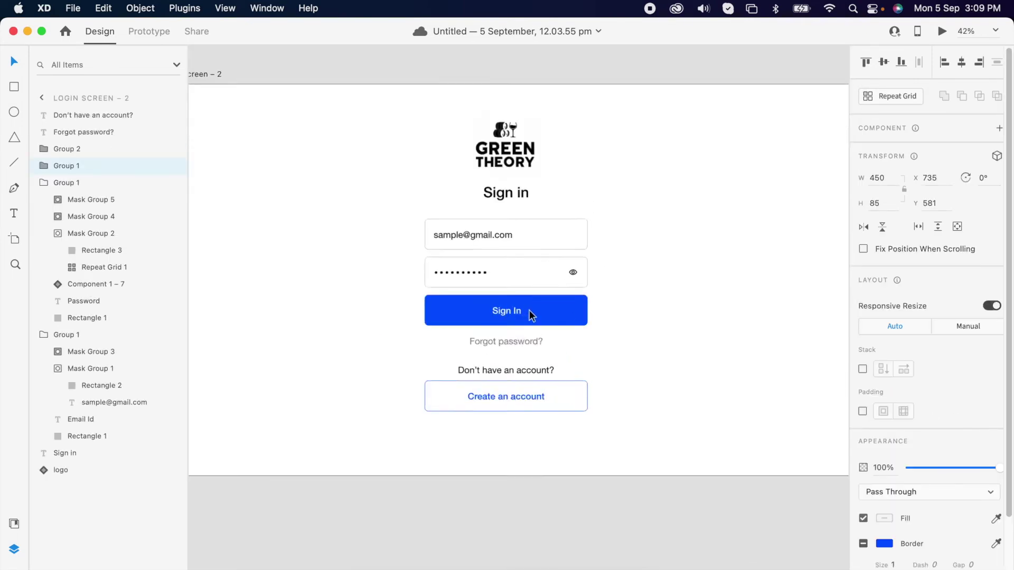
{"action": "scroll", "coordinate": [531, 315], "scroll_direction": "up", "scroll_amount": 2}
{"action": "mouse_move", "coordinate": [479, 302]}
{"action": "left_mouse_down"}
{"action": "mouse_move", "coordinate": [509, 333]}
{"action": "mouse_move", "coordinate": [514, 314]}
{"action": "left_mouse_up"}
{"action": "scroll", "coordinate": [497, 324], "scroll_direction": "up", "scroll_amount": 5}
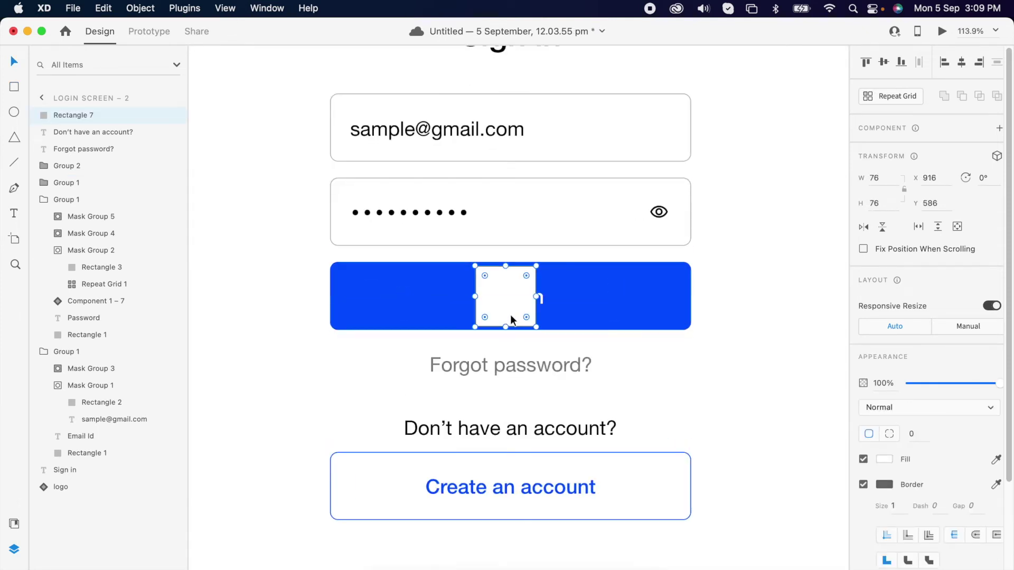
Fill the square with the downloaded Lottie spinner and fade the mask group to 0% opacity
{"action": "key", "text": "super+Tab"}
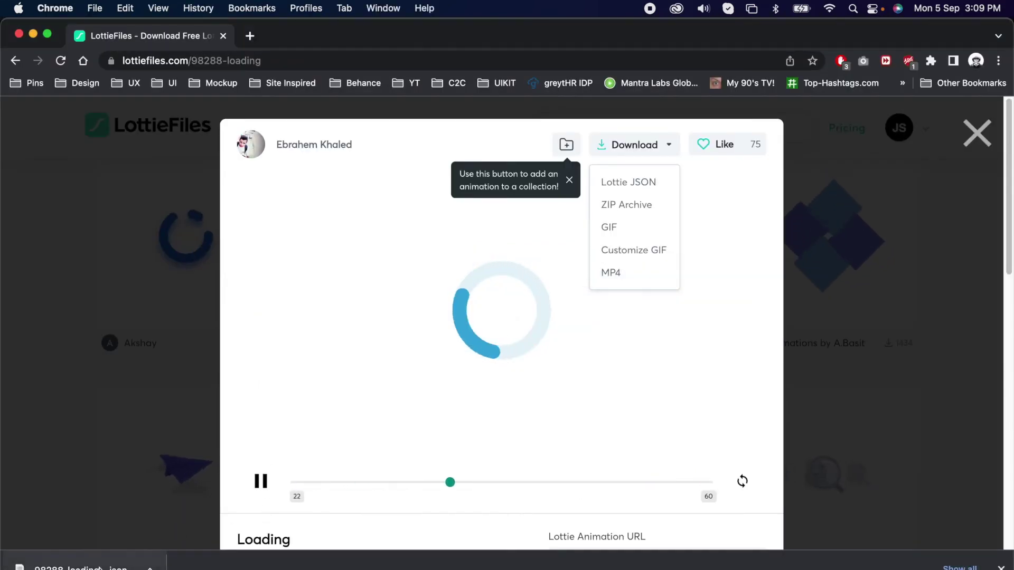
{"action": "key", "text": "super+Tab"}
{"action": "left_click_drag", "start_coordinate": [434, 376], "coordinate": [516, 311]}
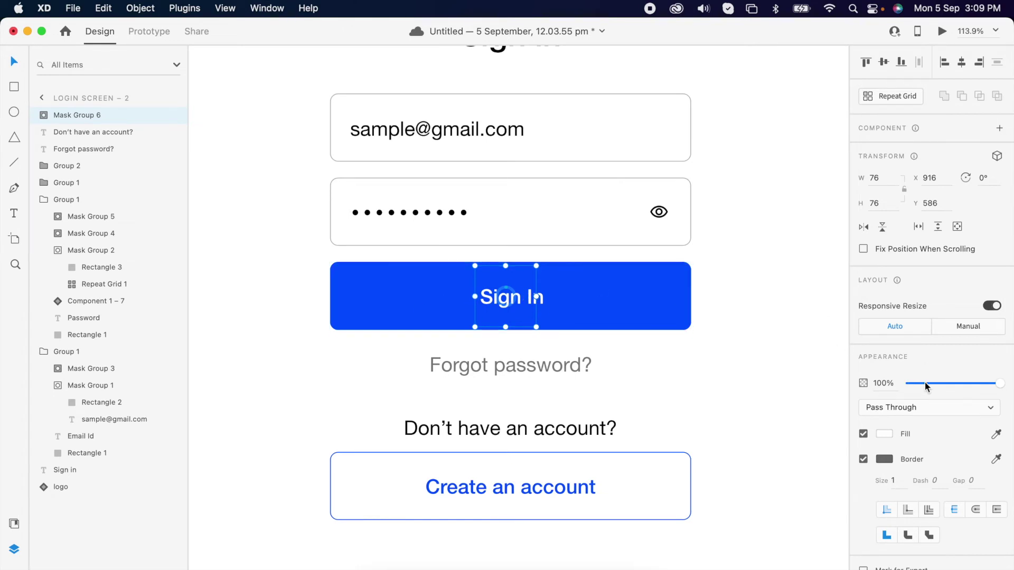
{"action": "left_click_drag", "start_coordinate": [933, 382], "coordinate": [784, 394]}
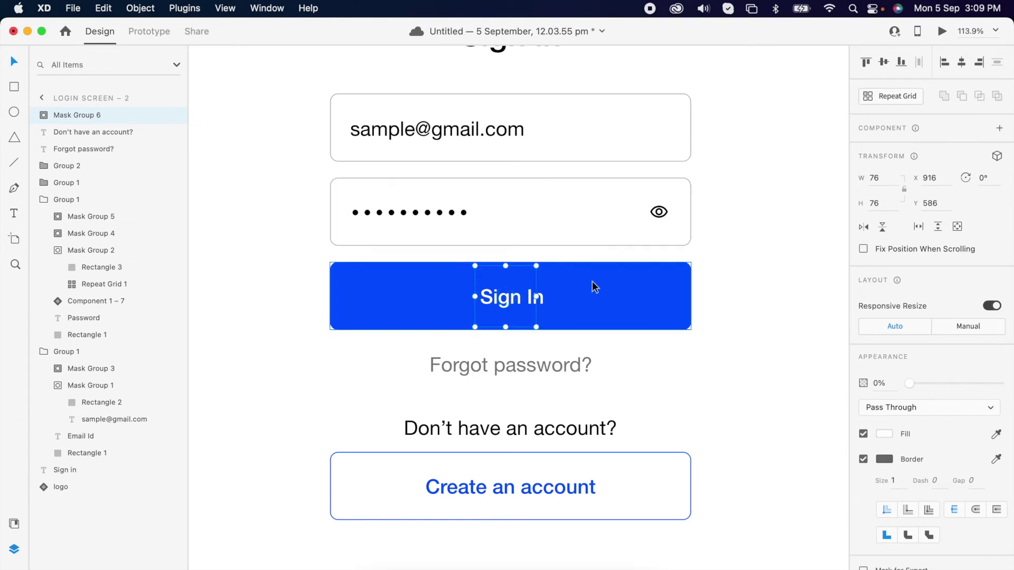
{"action": "scroll", "coordinate": [592, 285], "scroll_direction": "down", "scroll_amount": 5}
{"action": "left_click", "coordinate": [560, 436]}
{"action": "scroll", "coordinate": [555, 402], "scroll_direction": "down", "scroll_amount": 3}
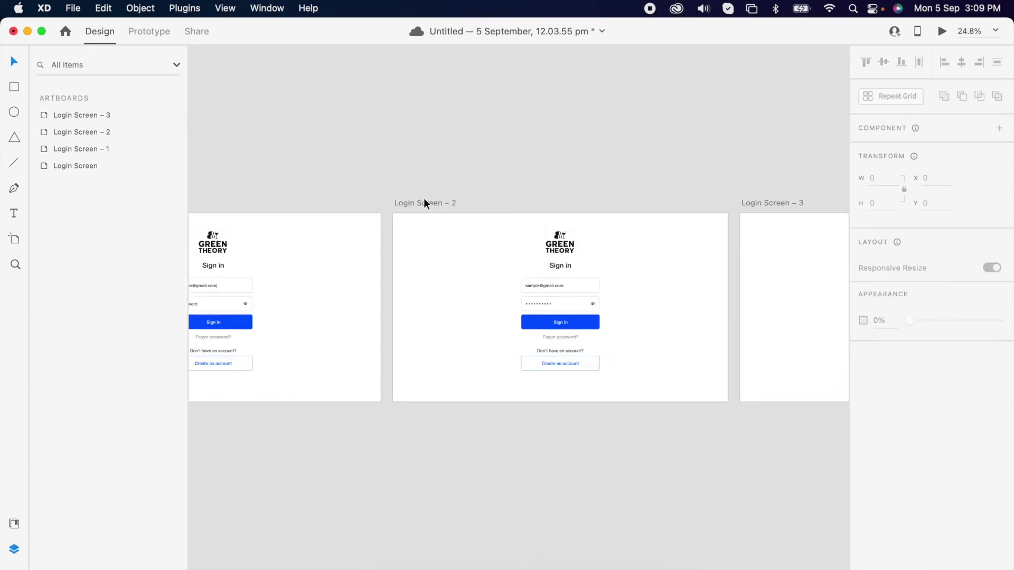
Duplicate Login Screen – 2 into a new artboard, Login Screen – 4
{"action": "left_click", "coordinate": [427, 205]}
{"action": "left_click_drag", "start_coordinate": [426, 205], "coordinate": [429, 432]}
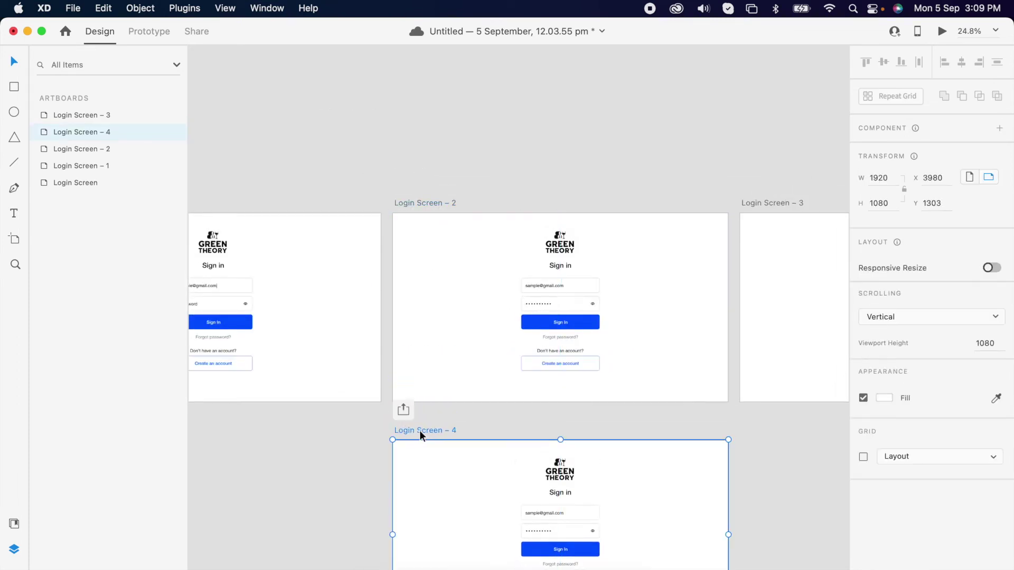
{"action": "scroll", "coordinate": [618, 488], "scroll_direction": "down", "scroll_amount": 3}
{"action": "scroll", "coordinate": [573, 440], "scroll_direction": "up", "scroll_amount": 6}
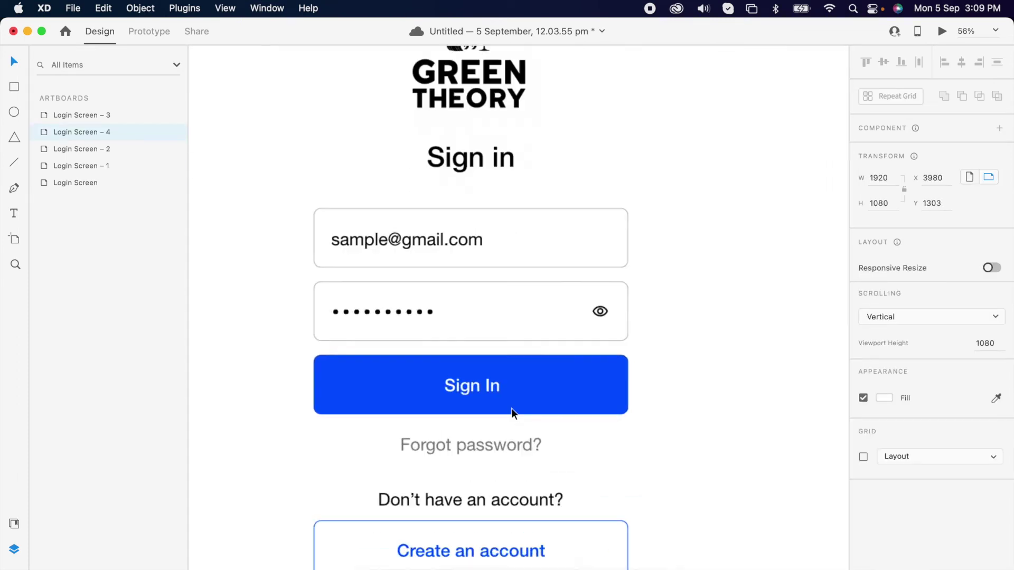
{"action": "scroll", "coordinate": [570, 396], "scroll_direction": "down", "scroll_amount": 2}
Fade the Sign In label on Login Screen – 4 to 0% opacity
{"action": "left_click", "coordinate": [534, 351]}
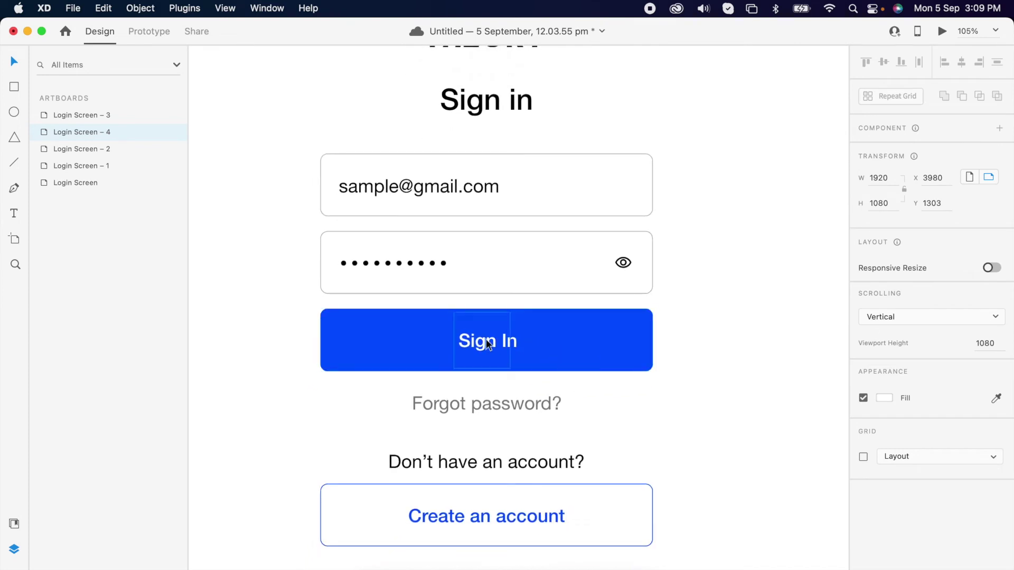
{"action": "left_click", "coordinate": [515, 344]}
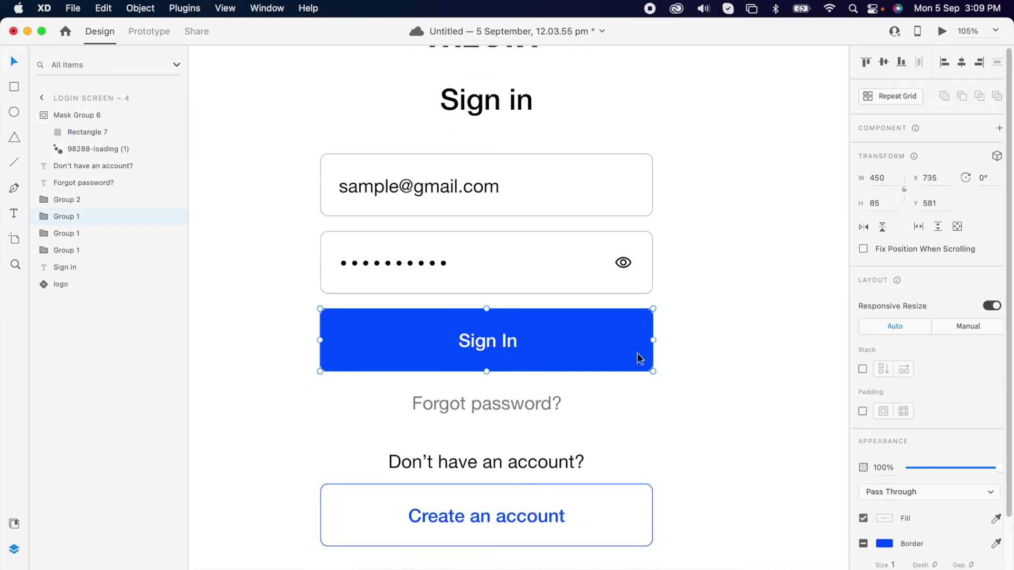
{"action": "left_click", "coordinate": [43, 217]}
{"action": "left_click", "coordinate": [79, 236]}
{"action": "left_click_drag", "start_coordinate": [954, 556], "coordinate": [771, 555]}
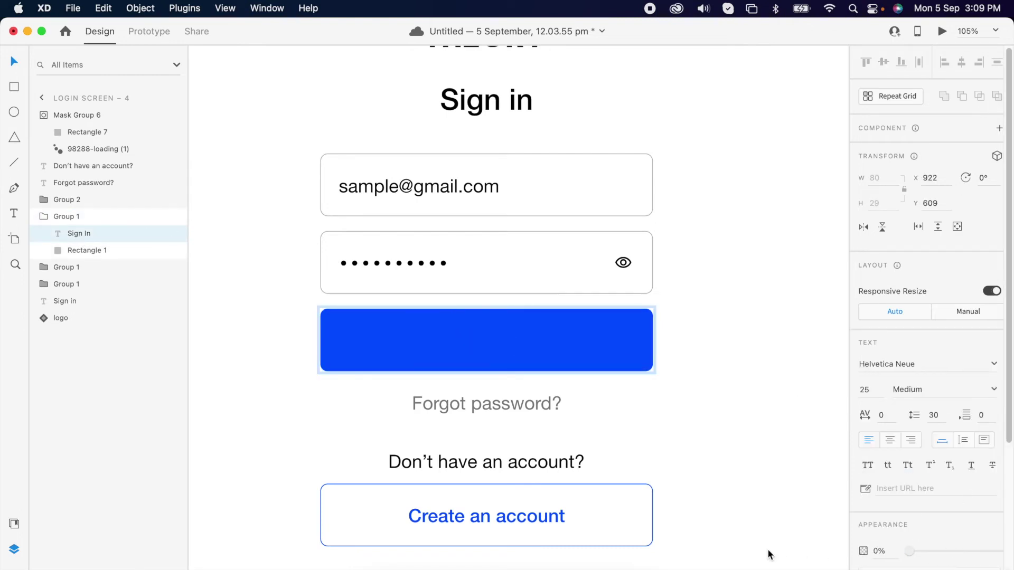
Make the spinner mask group fully opaque and set the animation to autoplay
{"action": "left_click", "coordinate": [80, 150]}
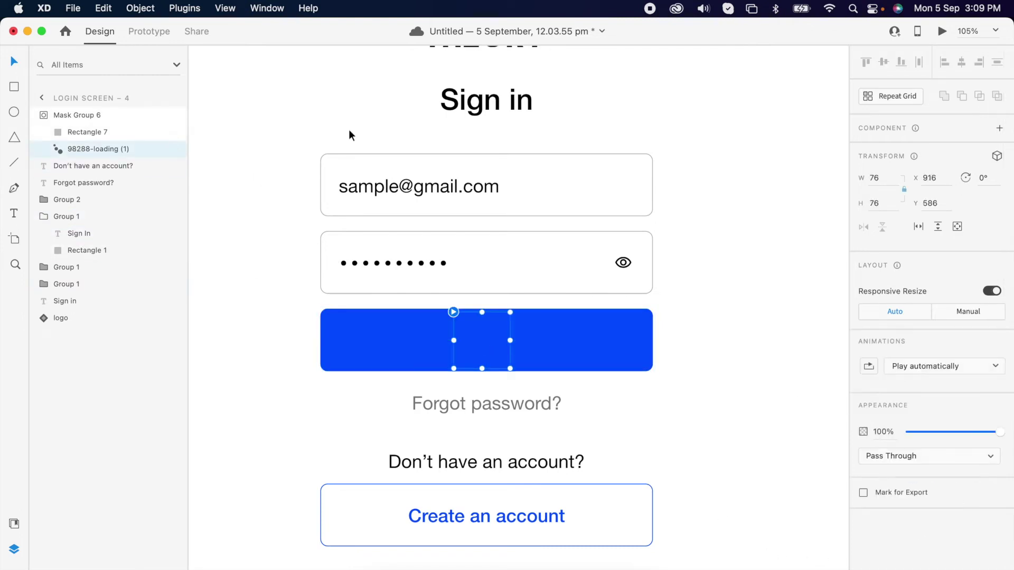
{"action": "left_click", "coordinate": [74, 115]}
{"action": "left_click_drag", "start_coordinate": [918, 384], "coordinate": [1000, 385]}
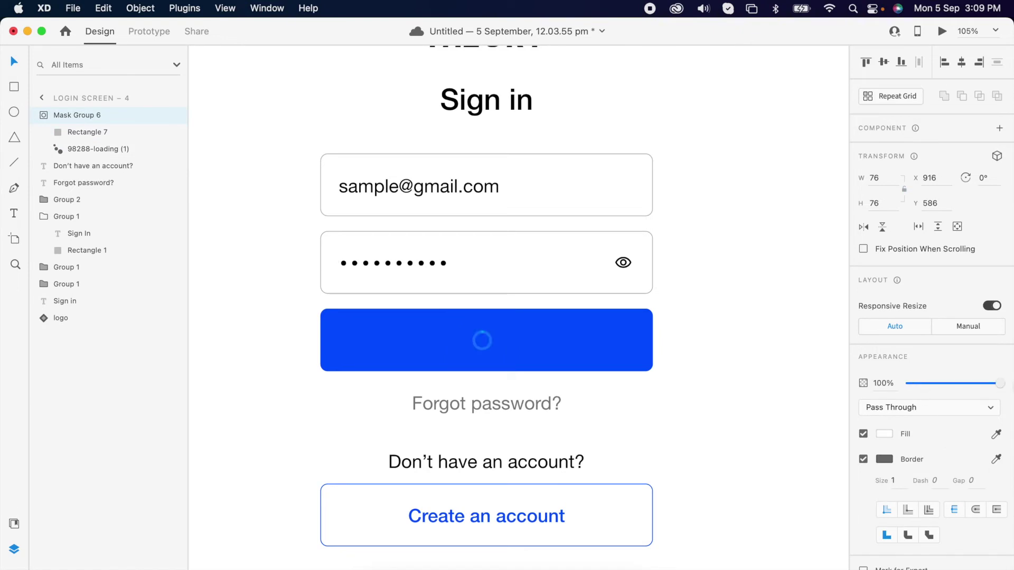
{"action": "left_click", "coordinate": [99, 150]}
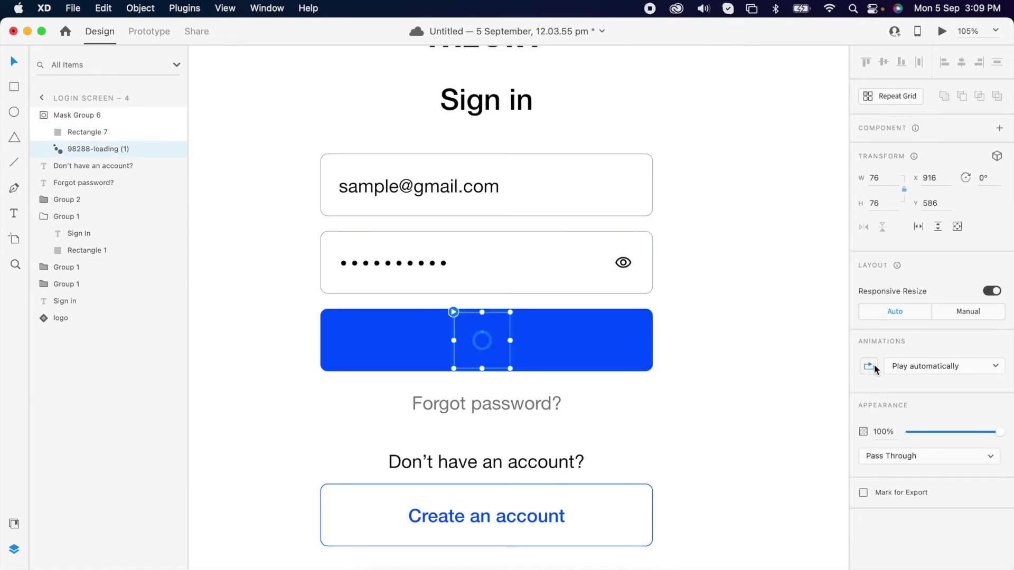
{"action": "left_click", "coordinate": [911, 367]}
{"action": "left_click", "coordinate": [933, 372]}
Select the Sign In button on Login Screen – 2
{"action": "left_click", "coordinate": [606, 403]}
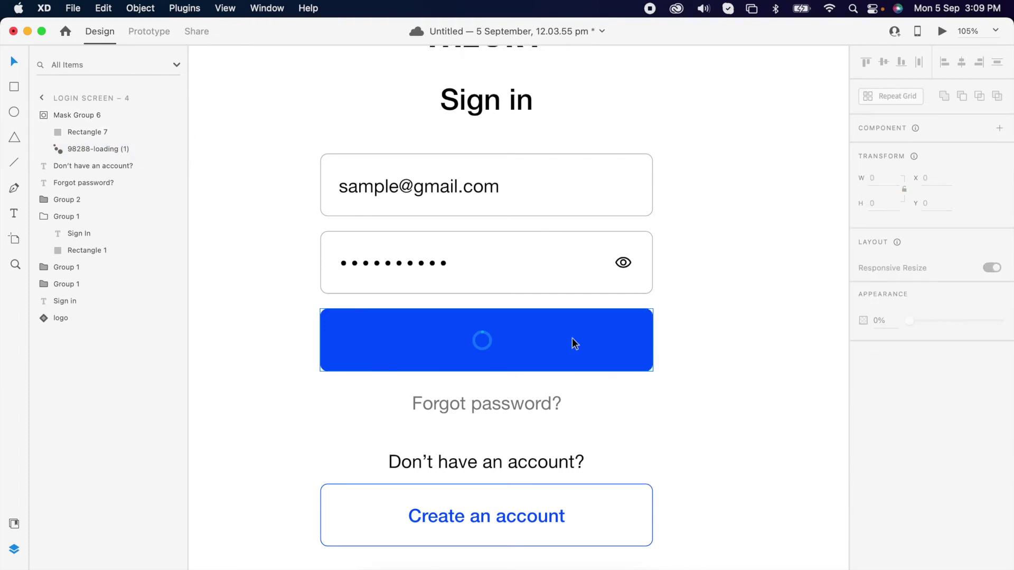
{"action": "scroll", "coordinate": [572, 338], "scroll_direction": "down", "scroll_amount": 5}
{"action": "scroll", "coordinate": [612, 227], "scroll_direction": "down", "scroll_amount": 4}
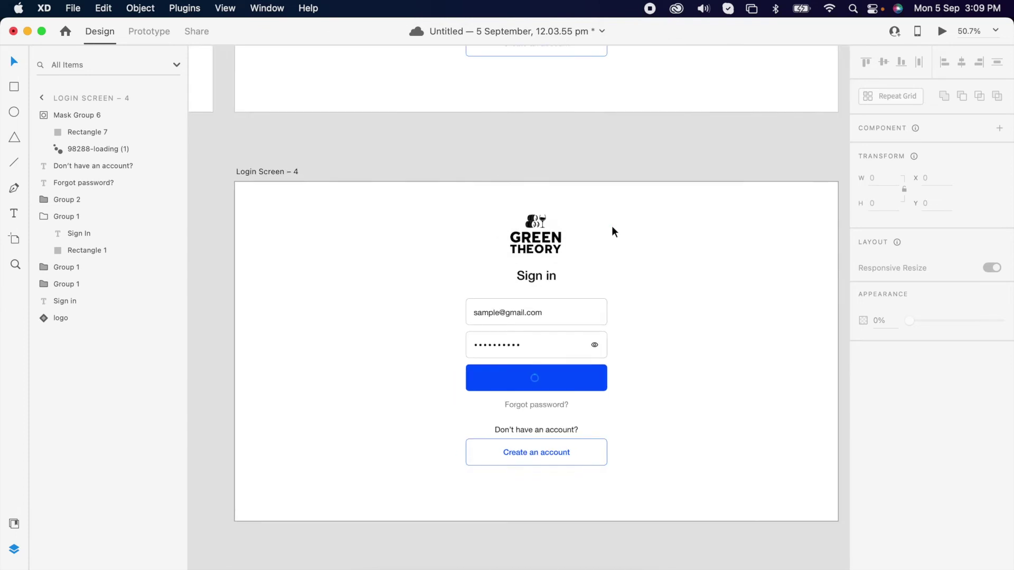
{"action": "left_click", "coordinate": [563, 91]}
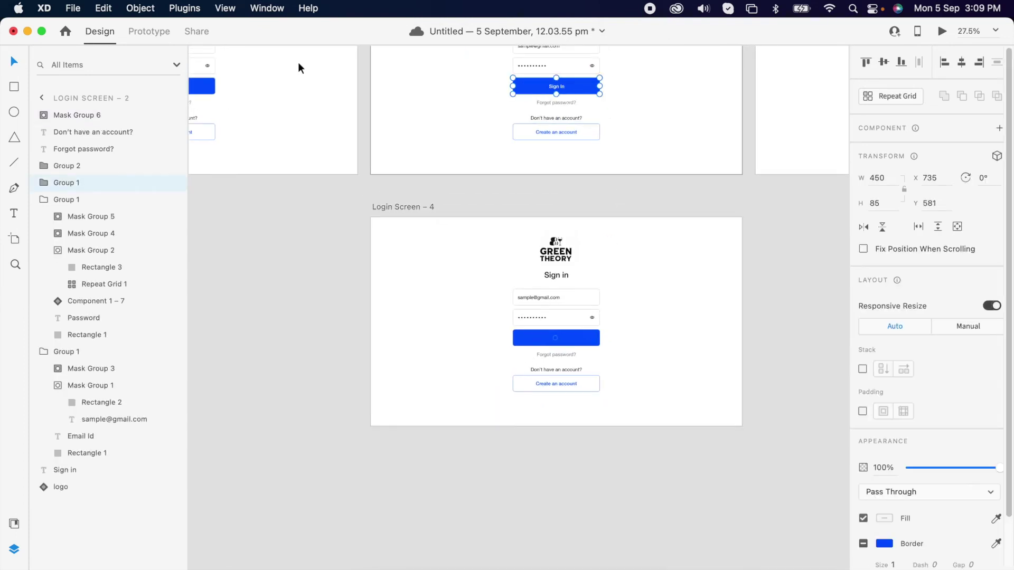
Wire Sign In to Login Screen – 4 and test the spinner transition in preview
{"action": "left_click", "coordinate": [149, 32]}
{"action": "left_click_drag", "start_coordinate": [600, 87], "coordinate": [587, 297]}
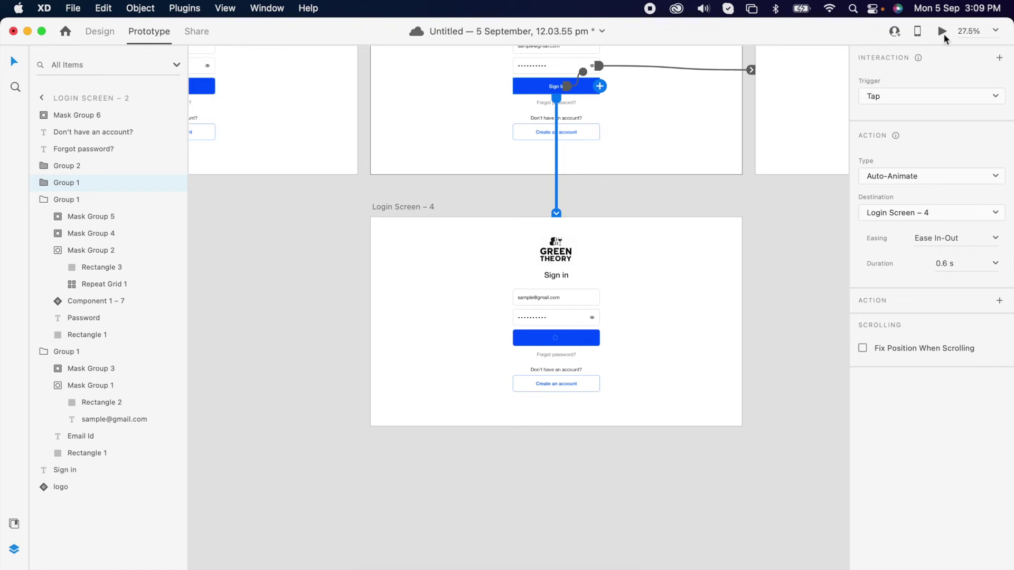
{"action": "left_click", "coordinate": [942, 32]}
{"action": "left_click", "coordinate": [528, 366]}
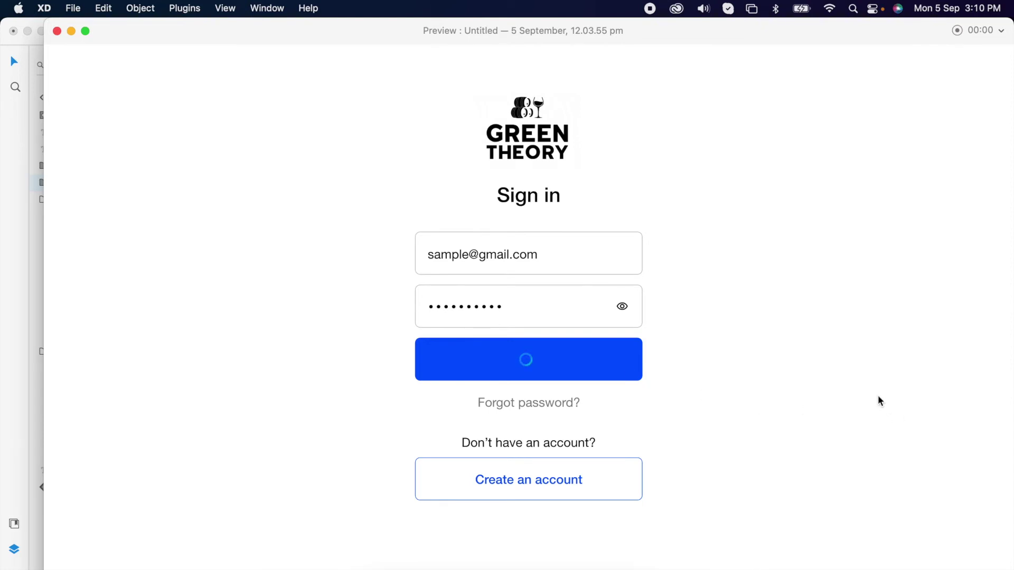
{"action": "left_click", "coordinate": [57, 32]}
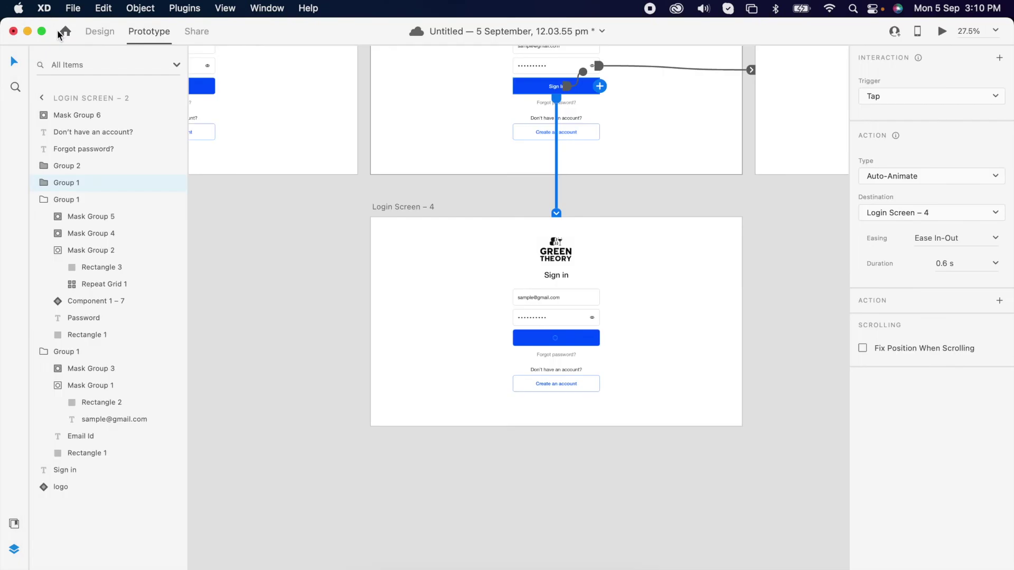
Select the Login Screen – 4 artboard and return to Design mode
{"action": "left_click", "coordinate": [410, 287]}
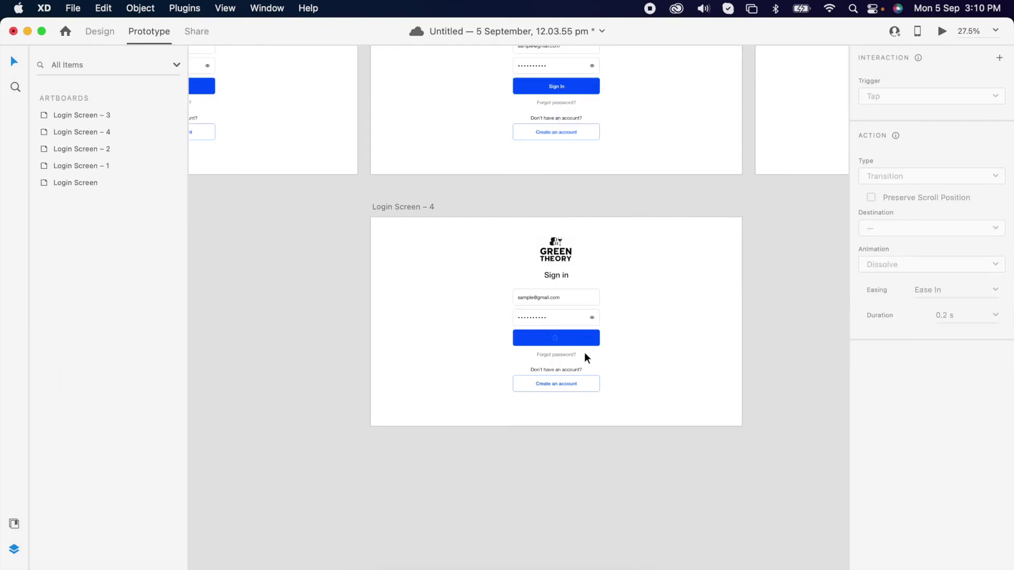
{"action": "left_click", "coordinate": [398, 208]}
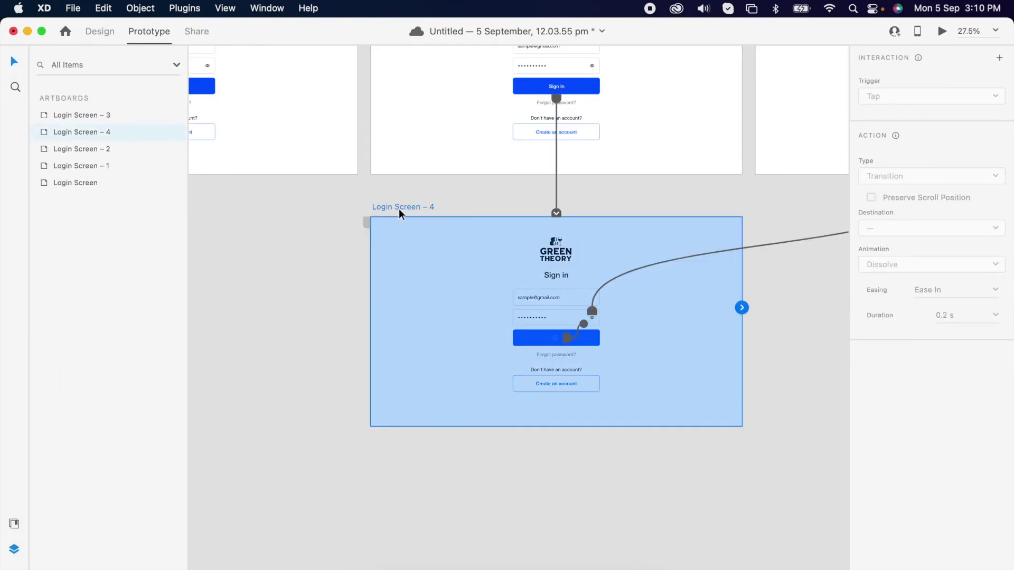
{"action": "left_click", "coordinate": [93, 34]}
{"action": "scroll", "coordinate": [648, 347], "scroll_direction": "right", "scroll_amount": 5}
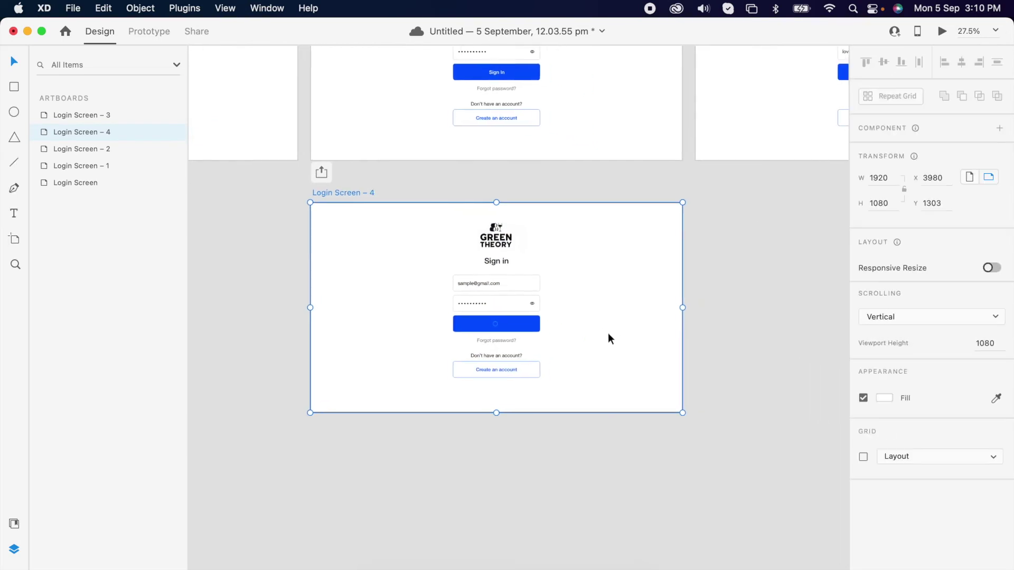
Duplicate Login Screen – 4 and draw a large square covering the new Login Screen – 5
{"action": "key", "text": "super+d"}
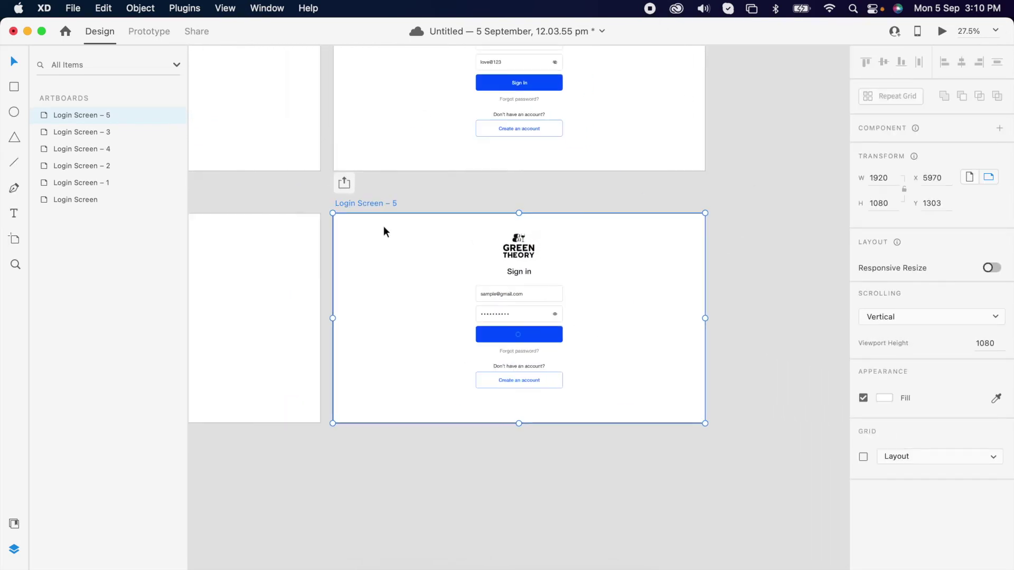
{"action": "mouse_move", "coordinate": [442, 225]}
{"action": "left_mouse_down"}
{"action": "mouse_move", "coordinate": [604, 410]}
{"action": "mouse_move", "coordinate": [596, 406]}
{"action": "left_mouse_up"}
{"action": "left_click_drag", "start_coordinate": [560, 329], "coordinate": [560, 340]}
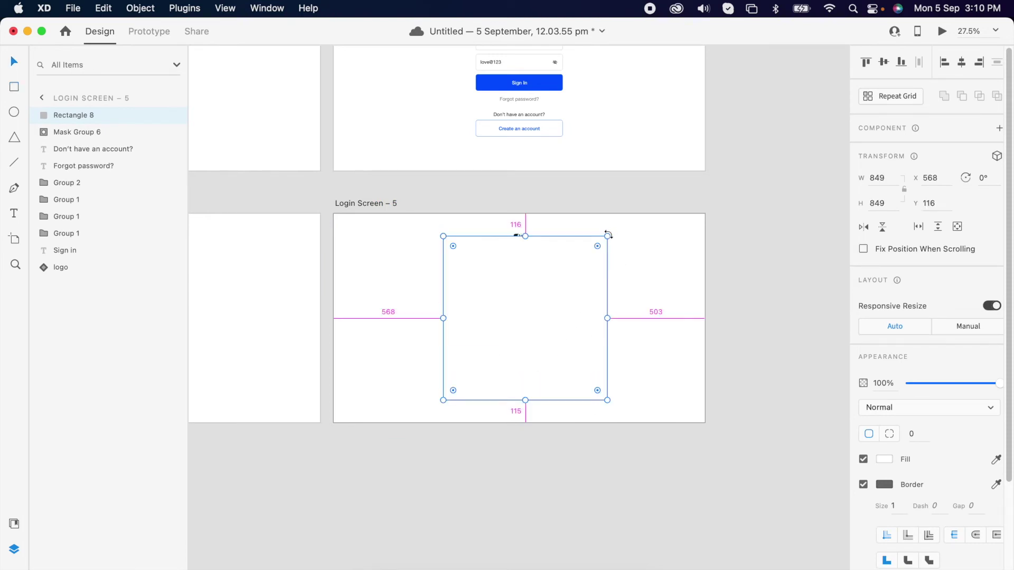
{"action": "left_click_drag", "start_coordinate": [608, 236], "coordinate": [612, 232]}
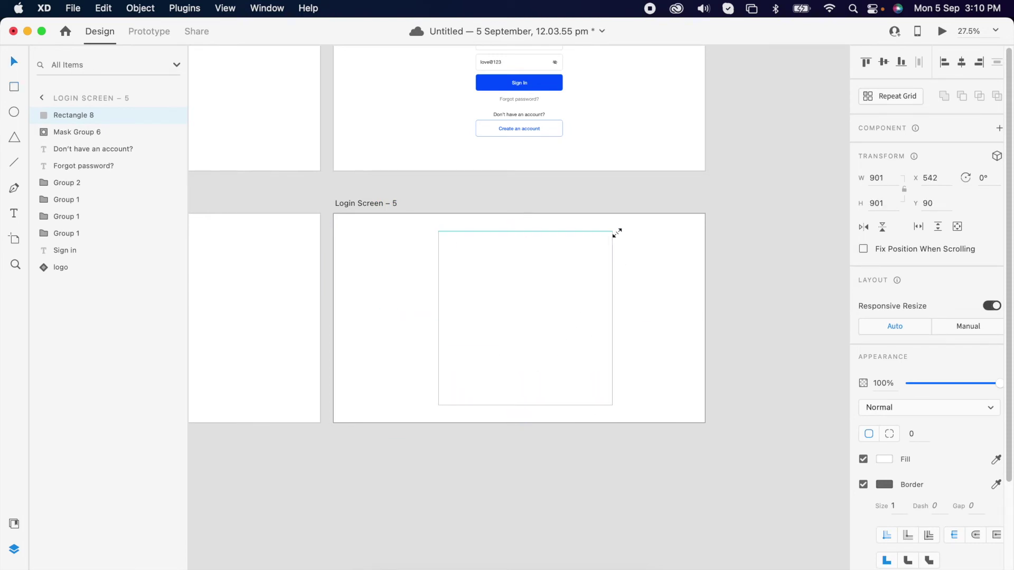
Remove the 953×953 square's border and give it Background Blur 30
{"action": "left_click", "coordinate": [864, 485]}
{"action": "scroll", "coordinate": [951, 481], "scroll_direction": "down", "scroll_amount": 3}
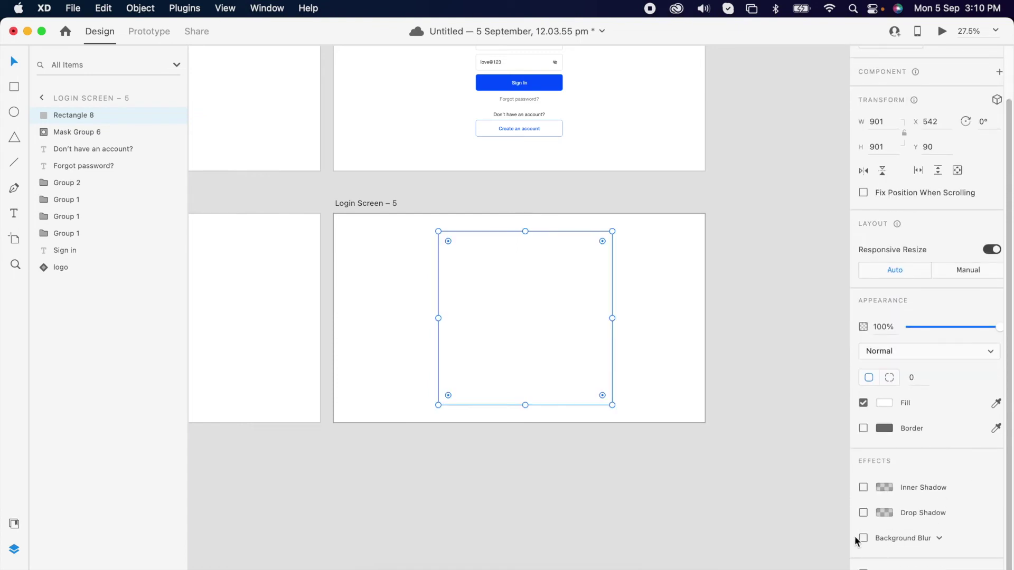
{"action": "left_click", "coordinate": [863, 538]}
{"action": "left_click", "coordinate": [636, 431]}
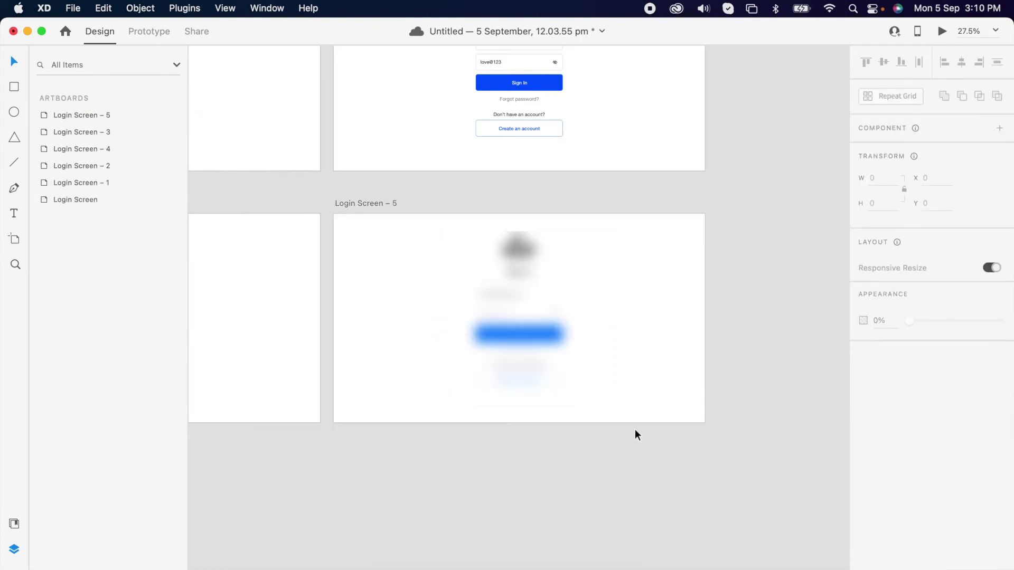
{"action": "scroll", "coordinate": [557, 335], "scroll_direction": "up", "scroll_amount": 3}
{"action": "scroll", "coordinate": [557, 324], "scroll_direction": "down", "scroll_amount": 1}
{"action": "scroll", "coordinate": [556, 324], "scroll_direction": "up", "scroll_amount": 3}
{"action": "left_click", "coordinate": [523, 389]}
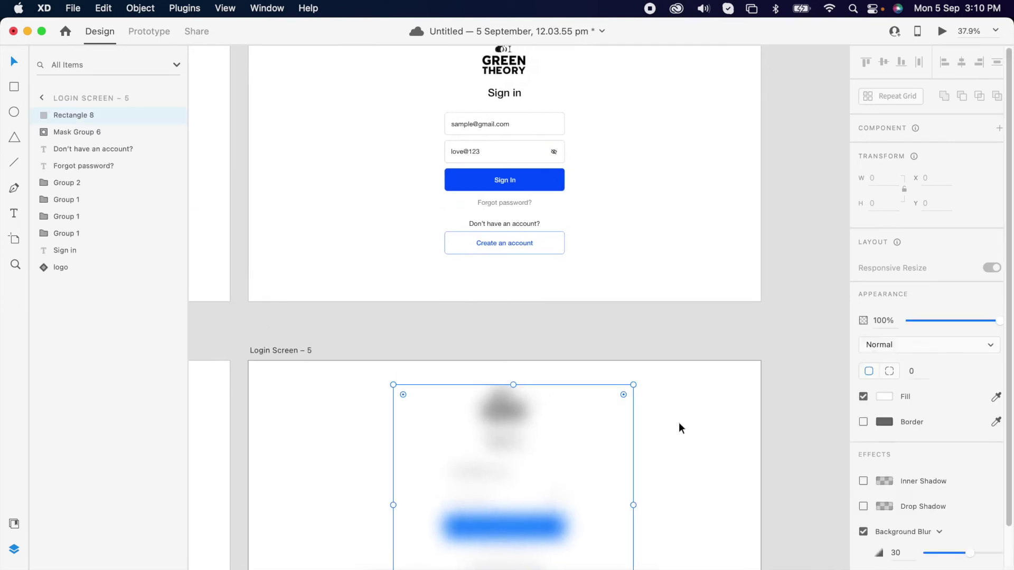
Copy the Sign in heading and paste it onto Login Screen – 5, moving it down
{"action": "left_click", "coordinate": [507, 93]}
{"action": "key", "text": "super+c"}
{"action": "scroll", "coordinate": [535, 227], "scroll_direction": "down", "scroll_amount": 2}
{"action": "left_click", "coordinate": [521, 341]}
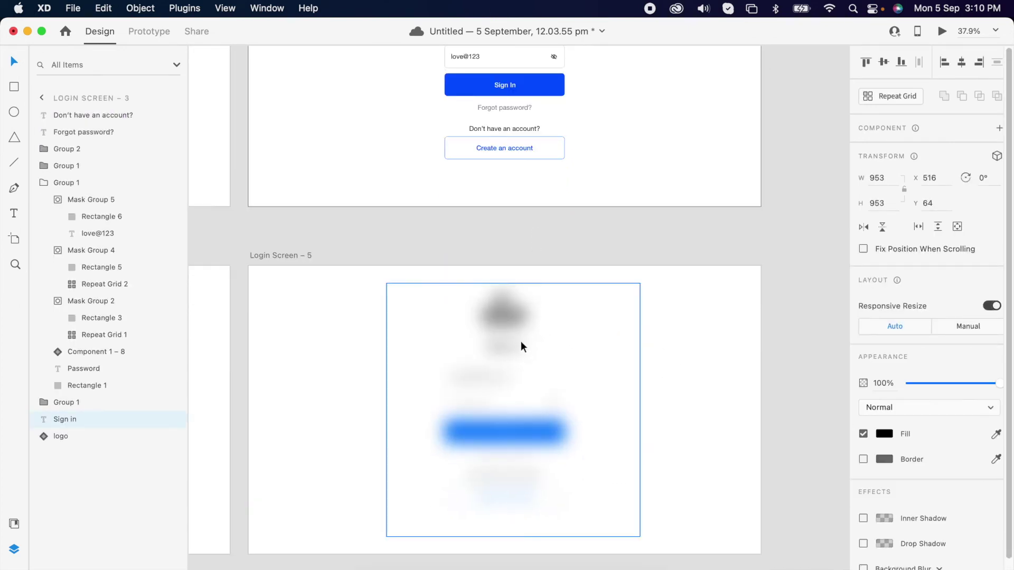
{"action": "key", "text": "super+v"}
{"action": "left_click_drag", "start_coordinate": [518, 354], "coordinate": [518, 385]}
Retype the pasted heading as 'Login successful', centre it, and place it above the button
{"action": "double_click", "coordinate": [515, 378]}
{"action": "key", "text": "super+a"}
{"action": "type", "text": "log"}
{"action": "type", "text": "in scucessful"}
{"action": "key", "text": "Escape"}
{"action": "key", "text": "shift+c"}
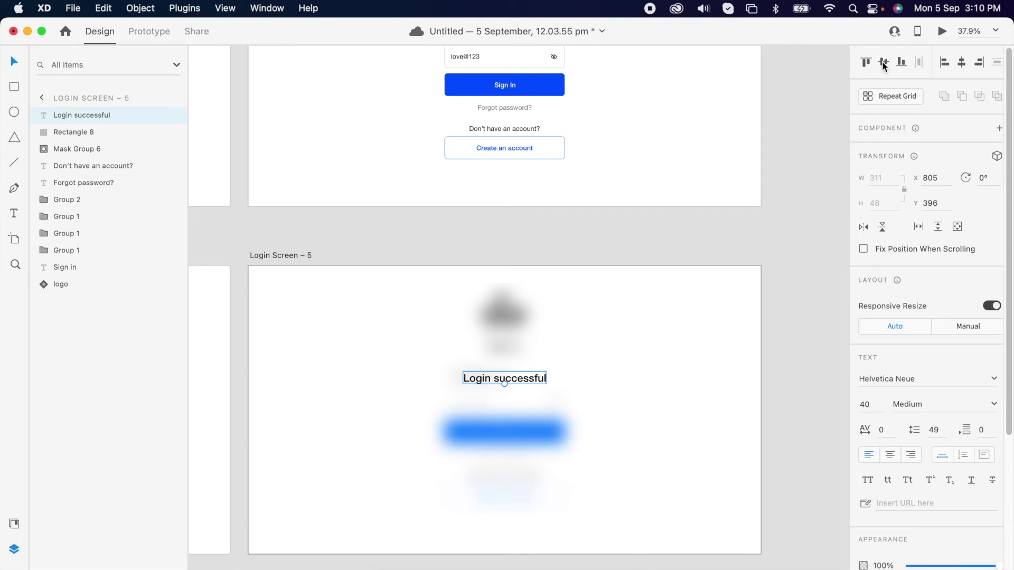
{"action": "left_click", "coordinate": [883, 62]}
{"action": "left_click", "coordinate": [795, 268]}
{"action": "left_click_drag", "start_coordinate": [525, 412], "coordinate": [528, 397]}
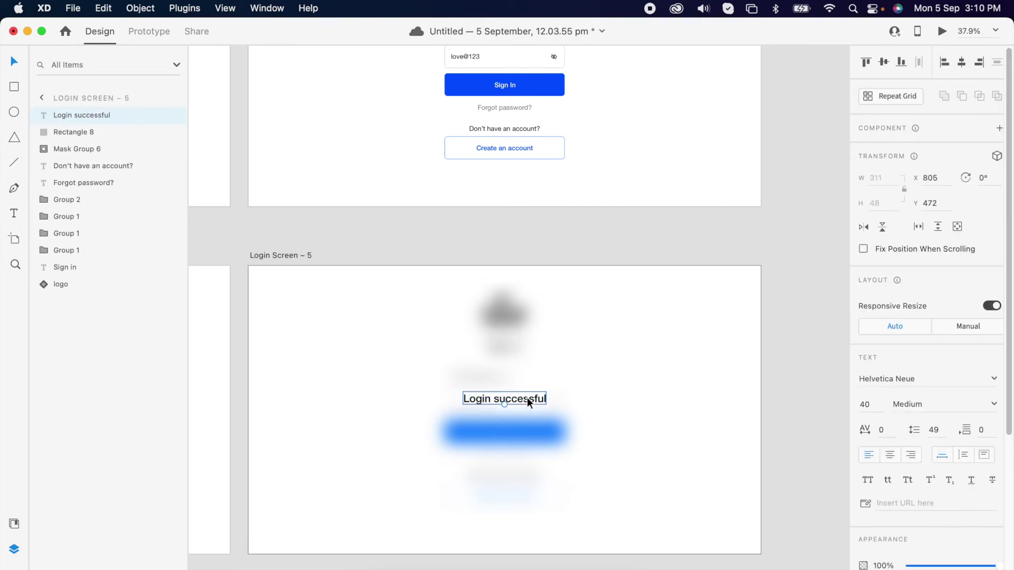
Draw a small borderless bright-green circle above the Login successful text
{"action": "scroll", "coordinate": [527, 397], "scroll_direction": "up", "scroll_amount": 3}
{"action": "key", "text": "e"}
{"action": "left_click_drag", "start_coordinate": [481, 303], "coordinate": [518, 341]}
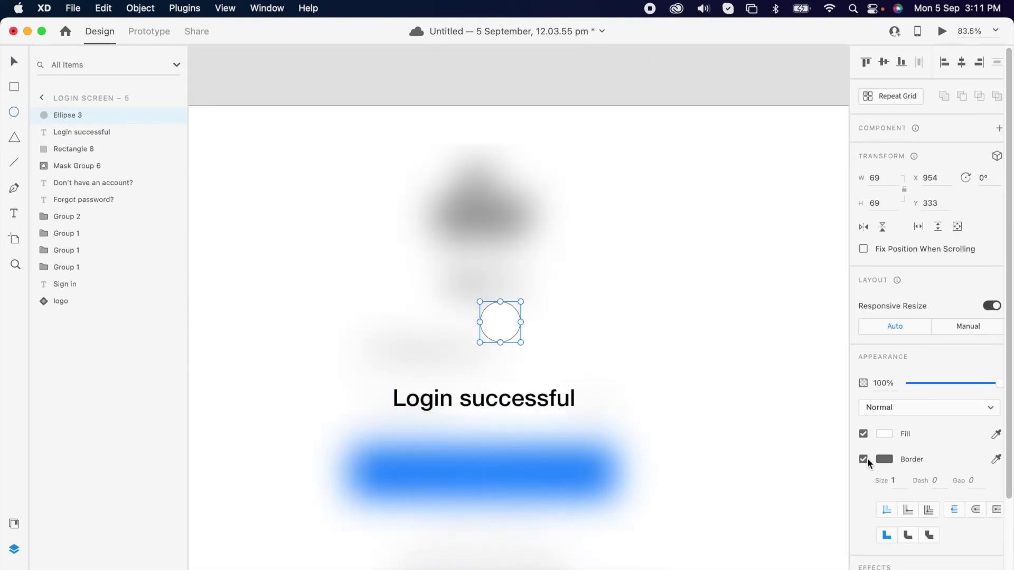
{"action": "left_click", "coordinate": [873, 438]}
{"action": "left_click", "coordinate": [838, 439]}
{"action": "left_click", "coordinate": [824, 368]}
{"action": "key", "text": "Escape"}
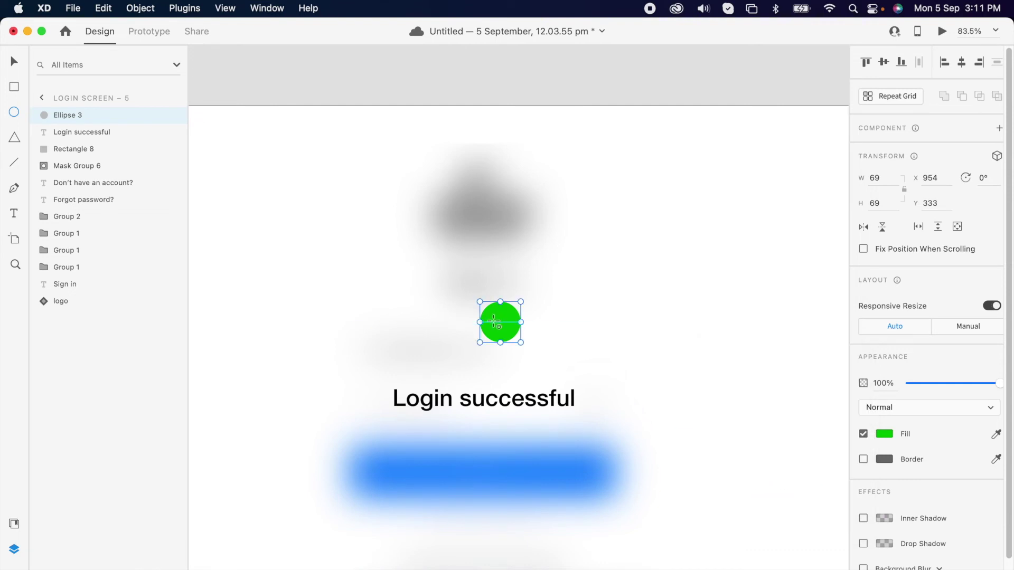
Draw a white (#ffffff) checkmark on the circle and group them into a badge above the text
{"action": "key", "text": "p"}
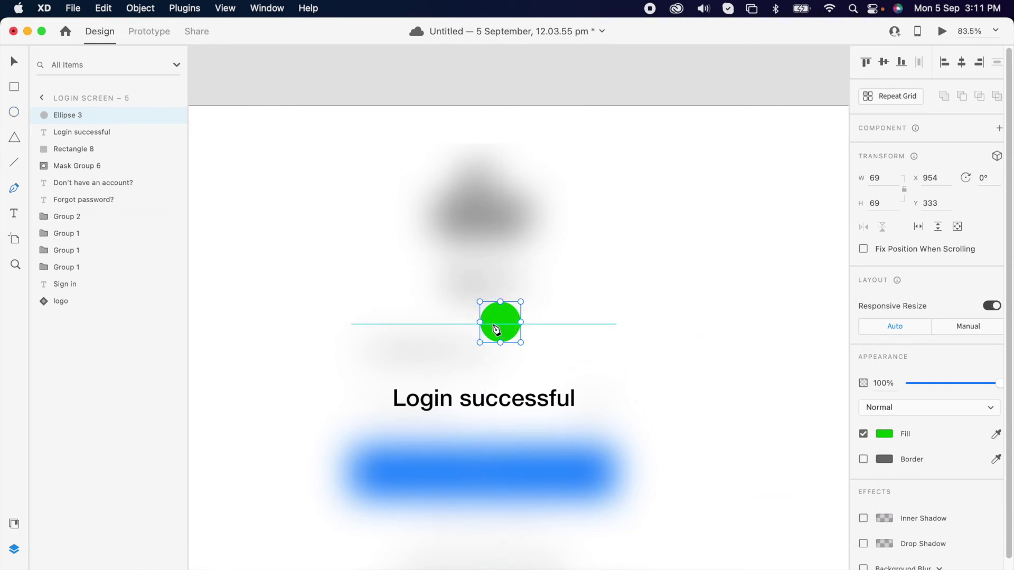
{"action": "left_click", "coordinate": [493, 324]}
{"action": "left_click", "coordinate": [498, 329]}
{"action": "left_click", "coordinate": [511, 316]}
{"action": "key", "text": "Escape"}
{"action": "left_click", "coordinate": [884, 404]}
{"action": "type", "text": "ffffff"}
{"action": "left_click", "coordinate": [895, 426]}
{"action": "type", "text": "2"}
{"action": "key", "text": "Return"}
{"action": "left_click", "coordinate": [509, 333], "text": "shift"}
{"action": "key", "text": "super+g"}
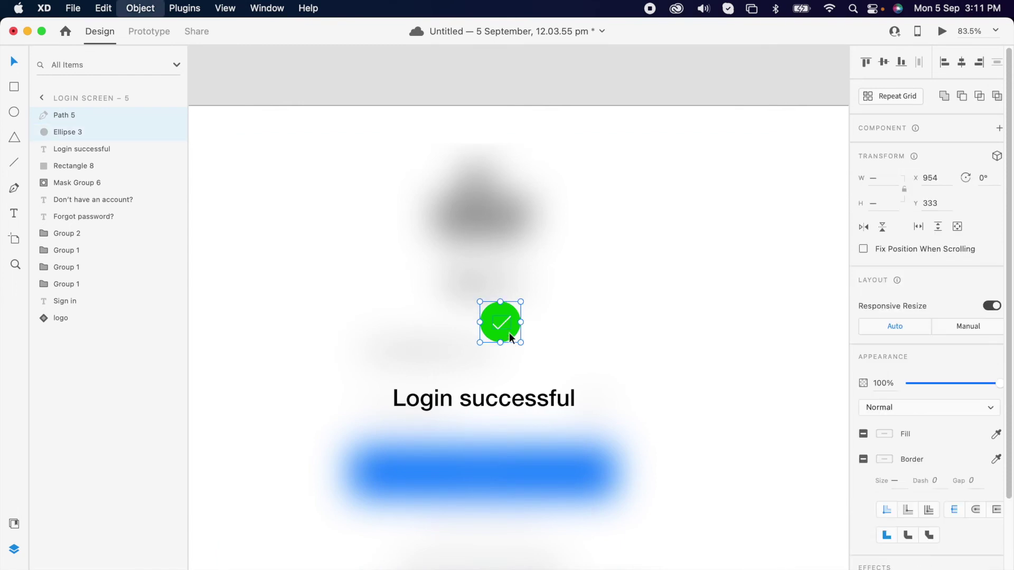
{"action": "left_click_drag", "start_coordinate": [500, 334], "coordinate": [483, 363]}
Set a Time trigger with a 3-second delay from Login Screen – 4 to Login Screen – 5
{"action": "scroll", "coordinate": [731, 446], "scroll_direction": "down", "scroll_amount": 5}
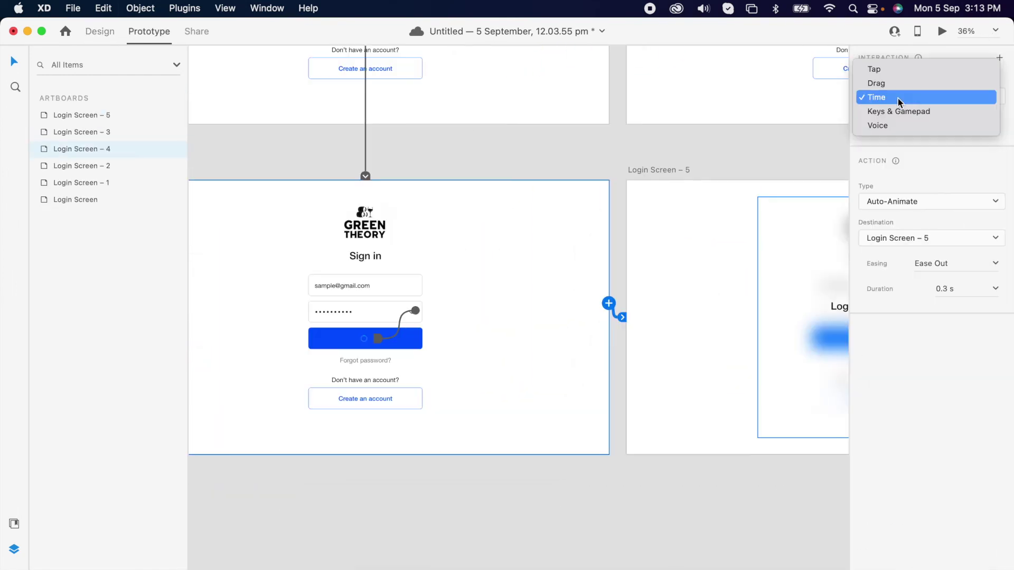
{"action": "left_click", "coordinate": [872, 95]}
{"action": "left_click", "coordinate": [958, 127]}
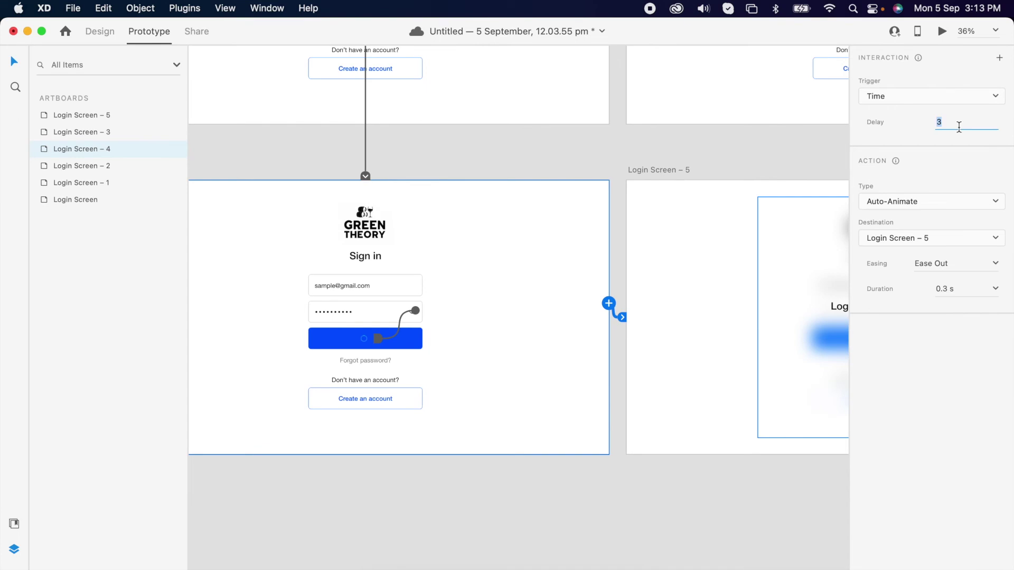